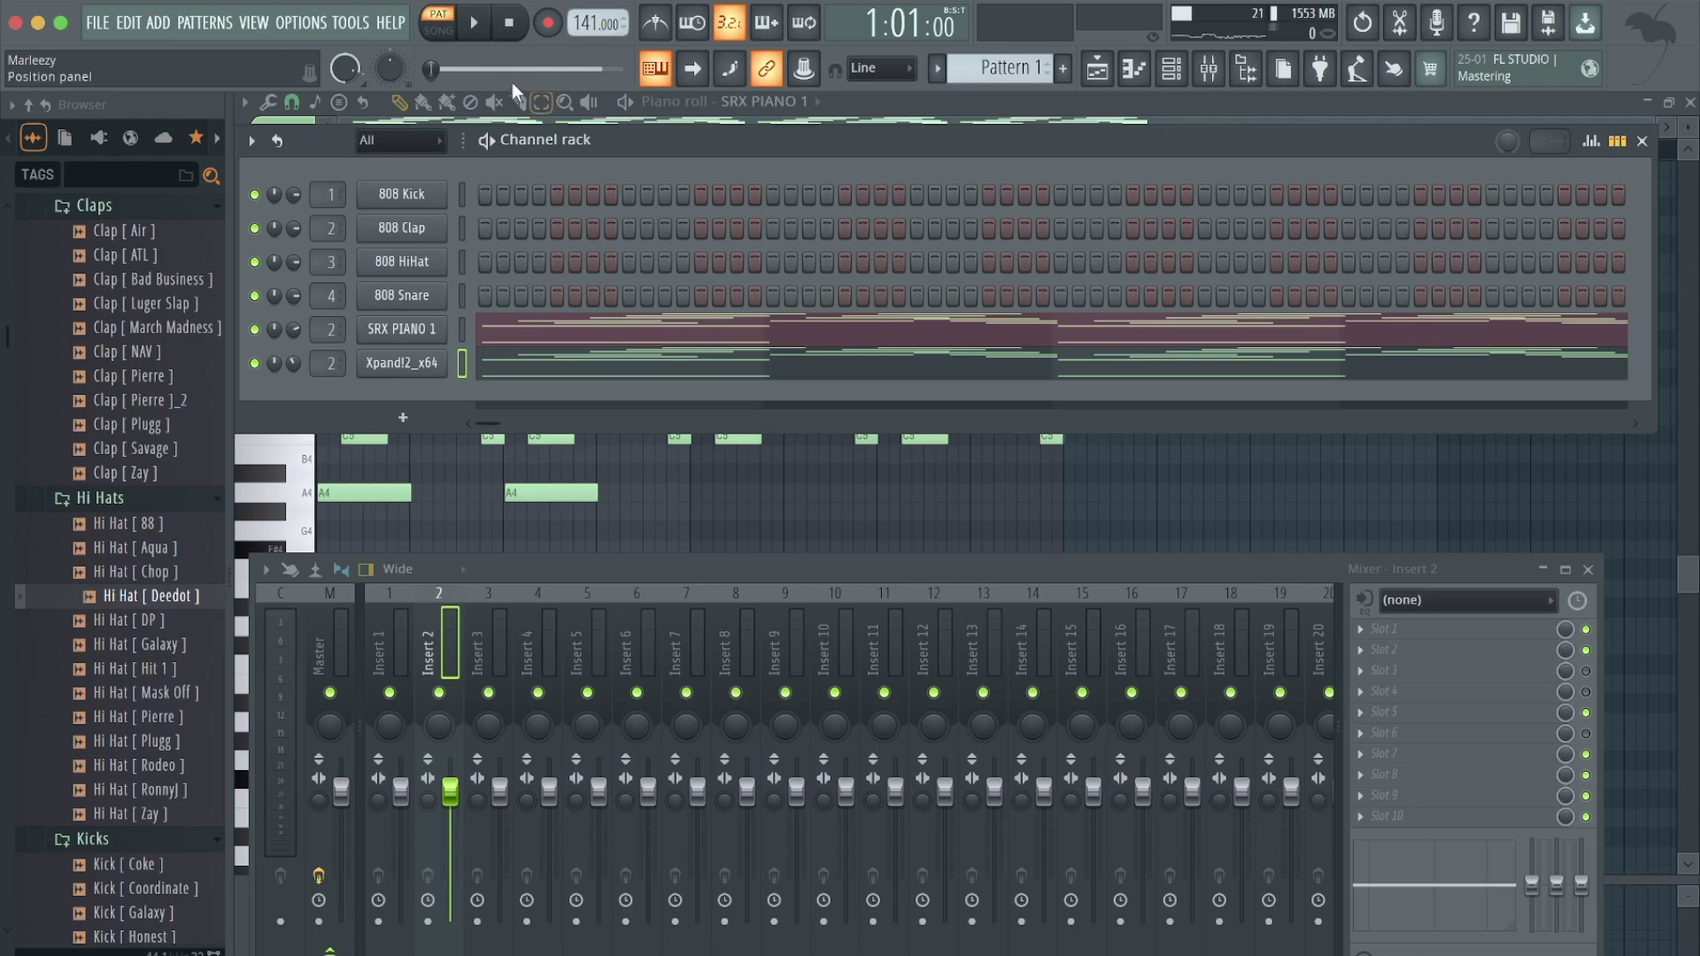
- Start Pattern 1 playing to hear the SRX PIANO 1 and Xpand!2 melody
click(474, 31)
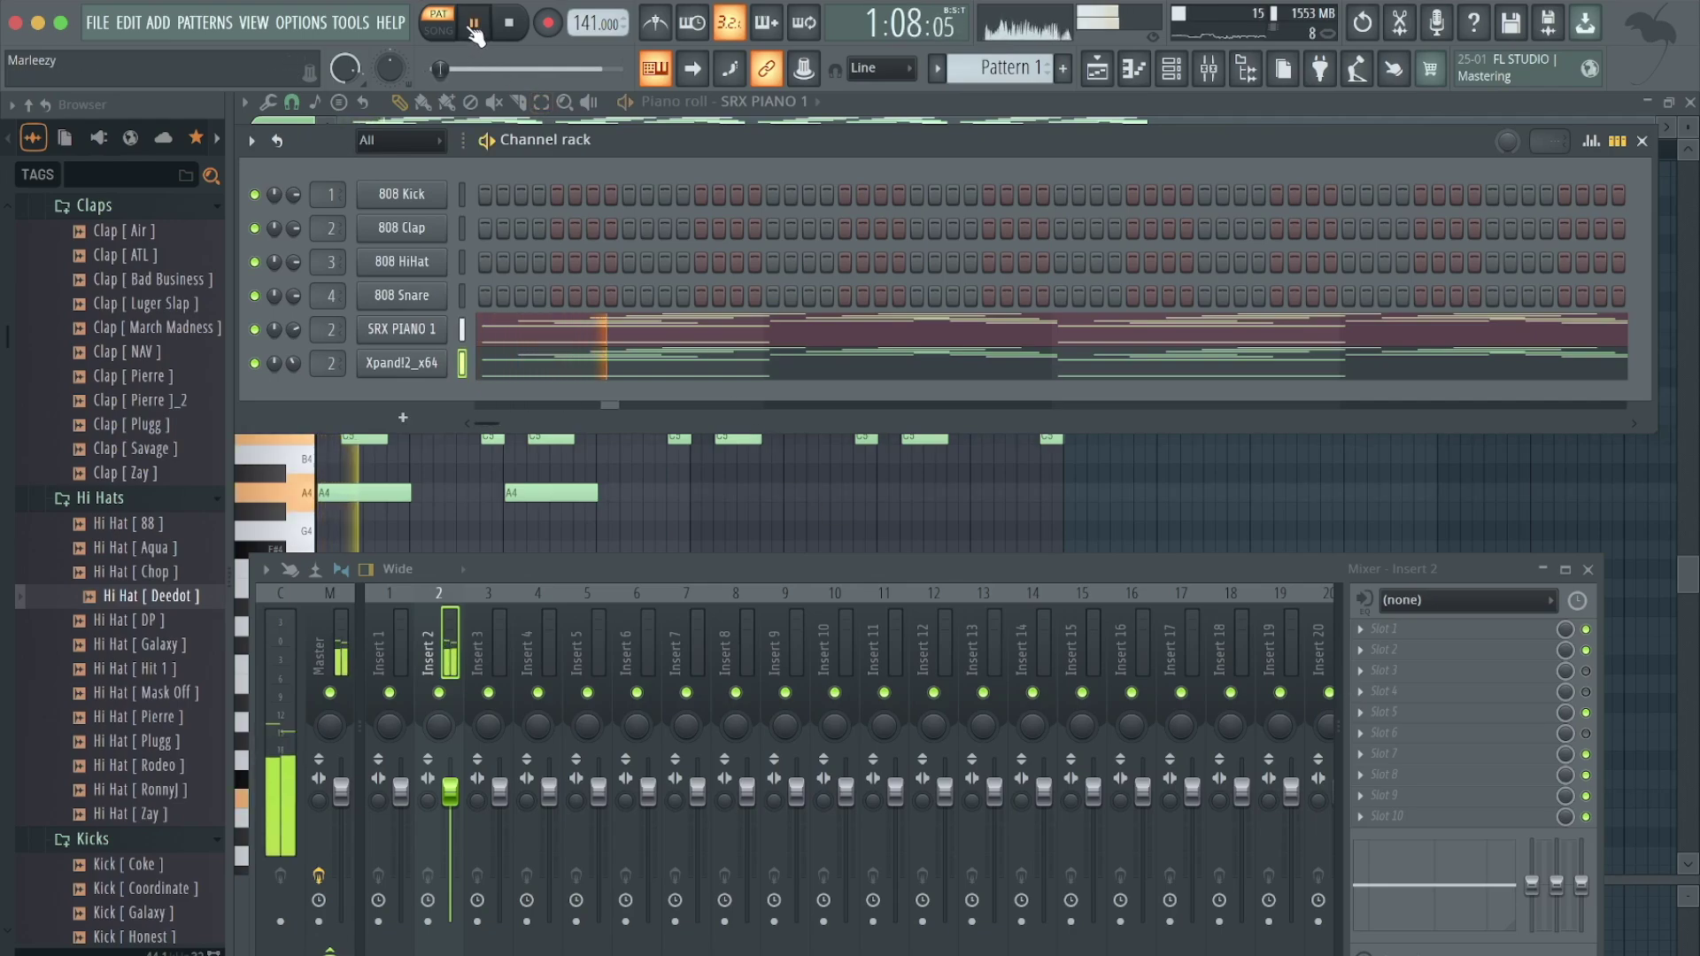
- Switch Xpand!2's part A patch from Church Bell Pad+ to Control Organ+ and close the plugin
click(404, 364)
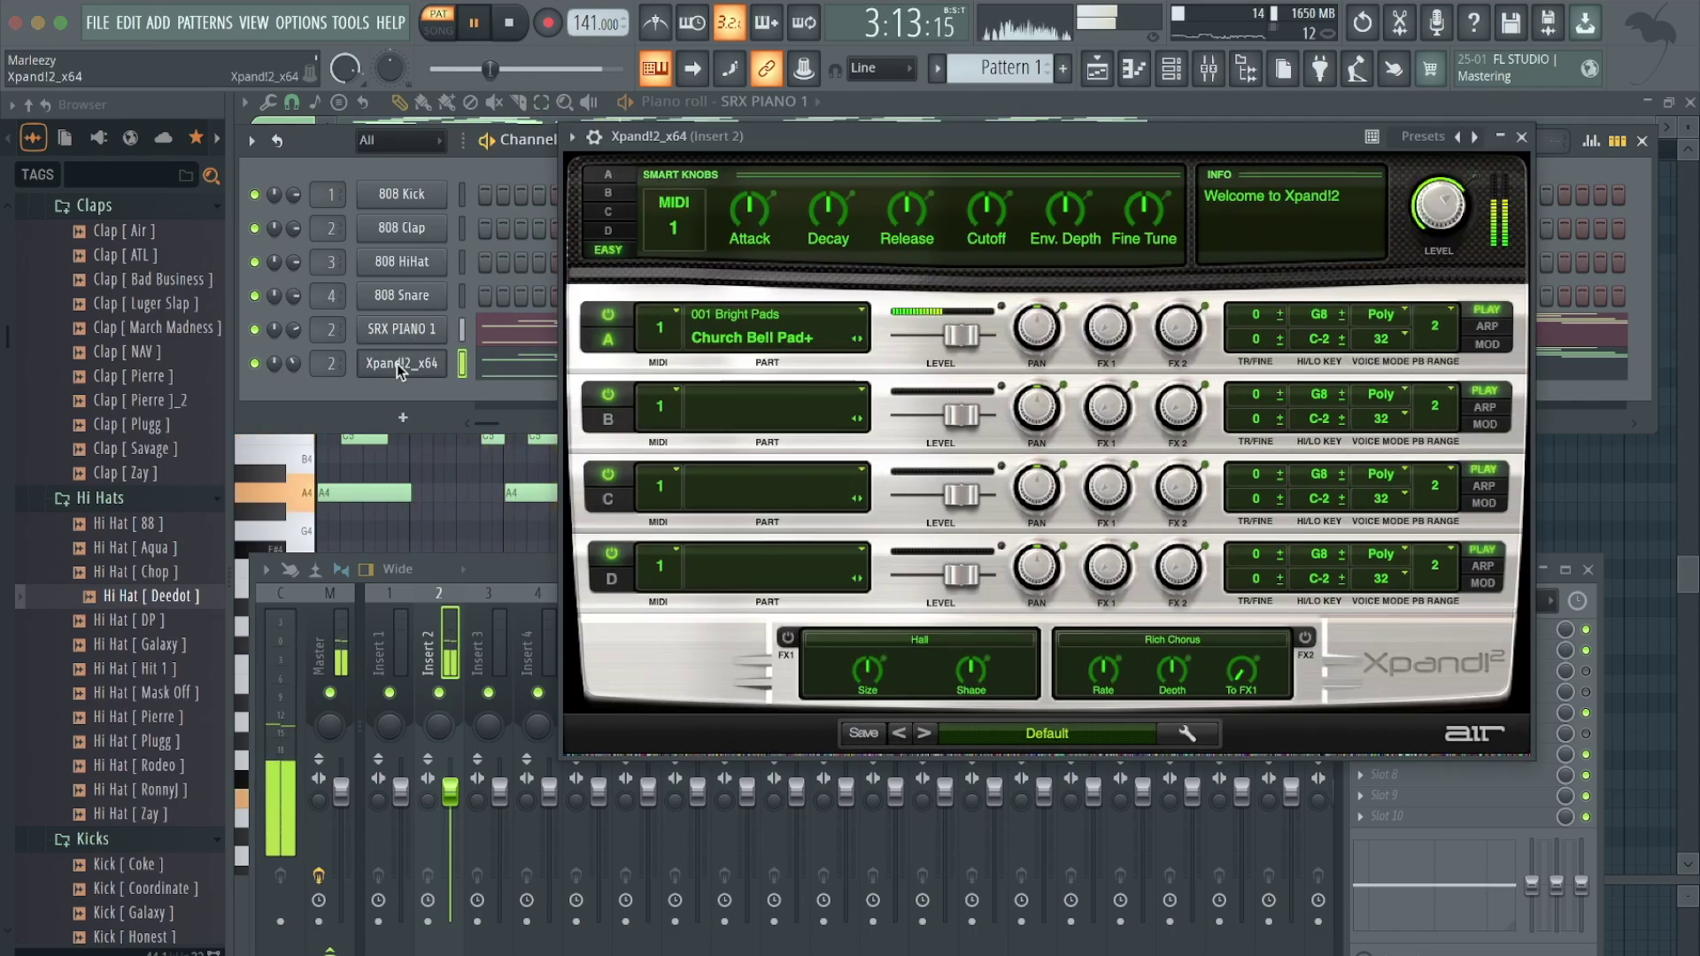
click(859, 340)
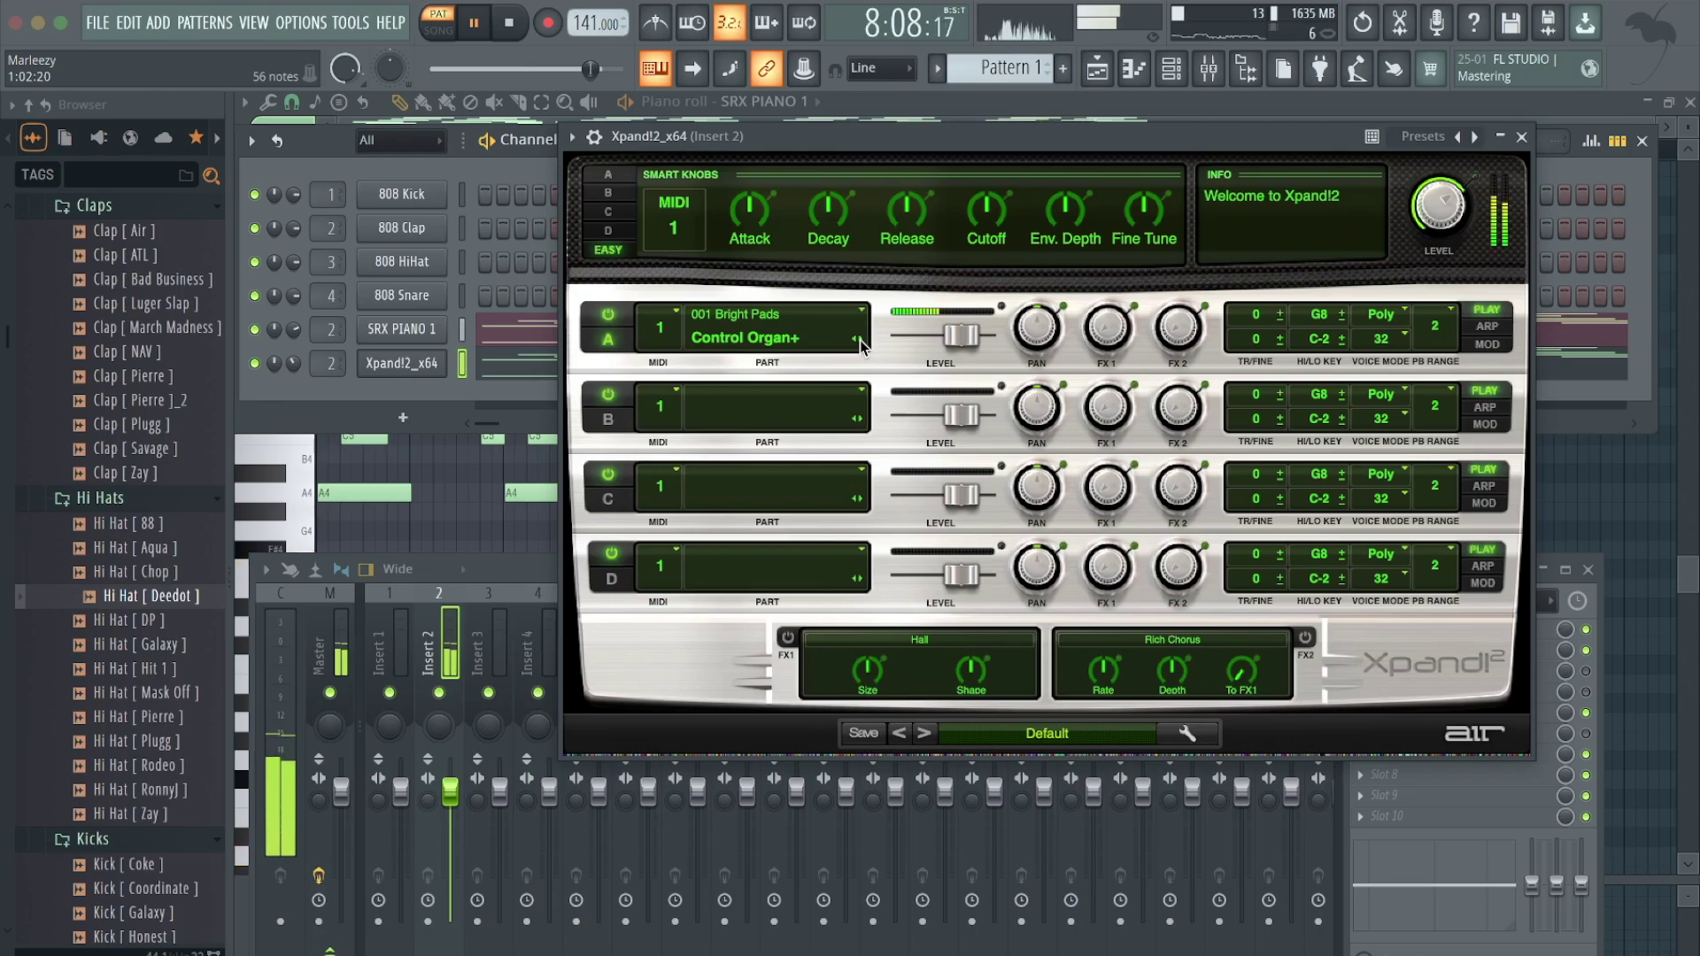
click(1521, 137)
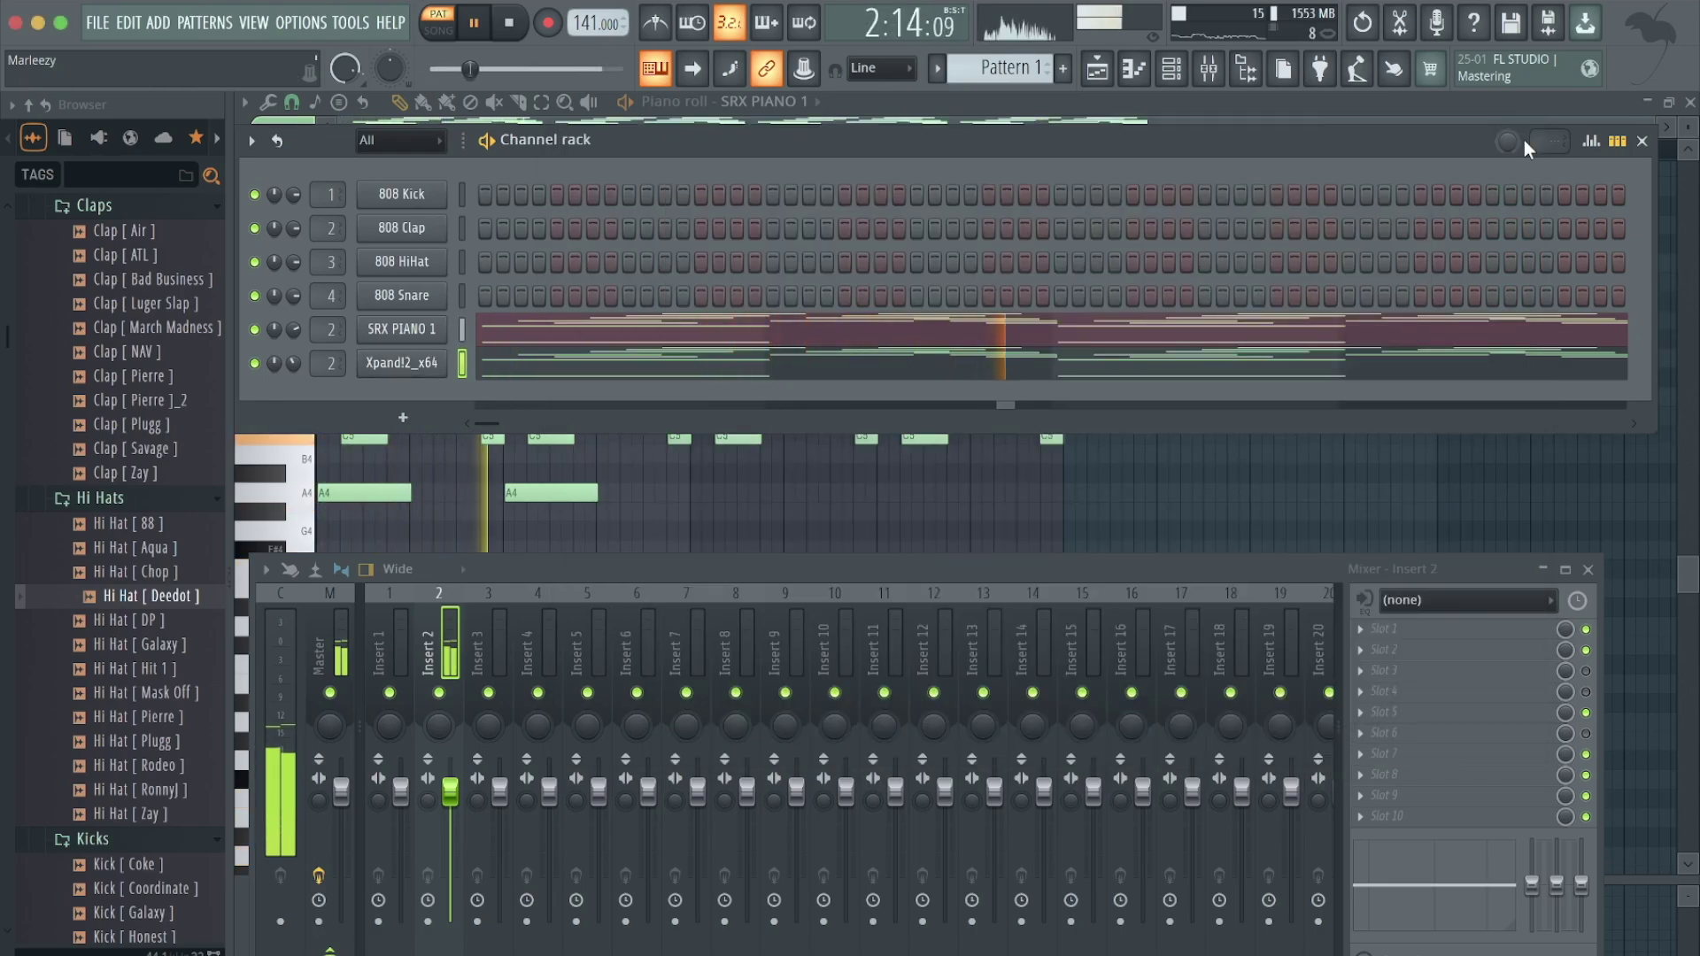
- Select all SRX PIANO 1 notes, dial in velocity randomization with the VEL knob, and stop playback
key(F9)
click(785, 330)
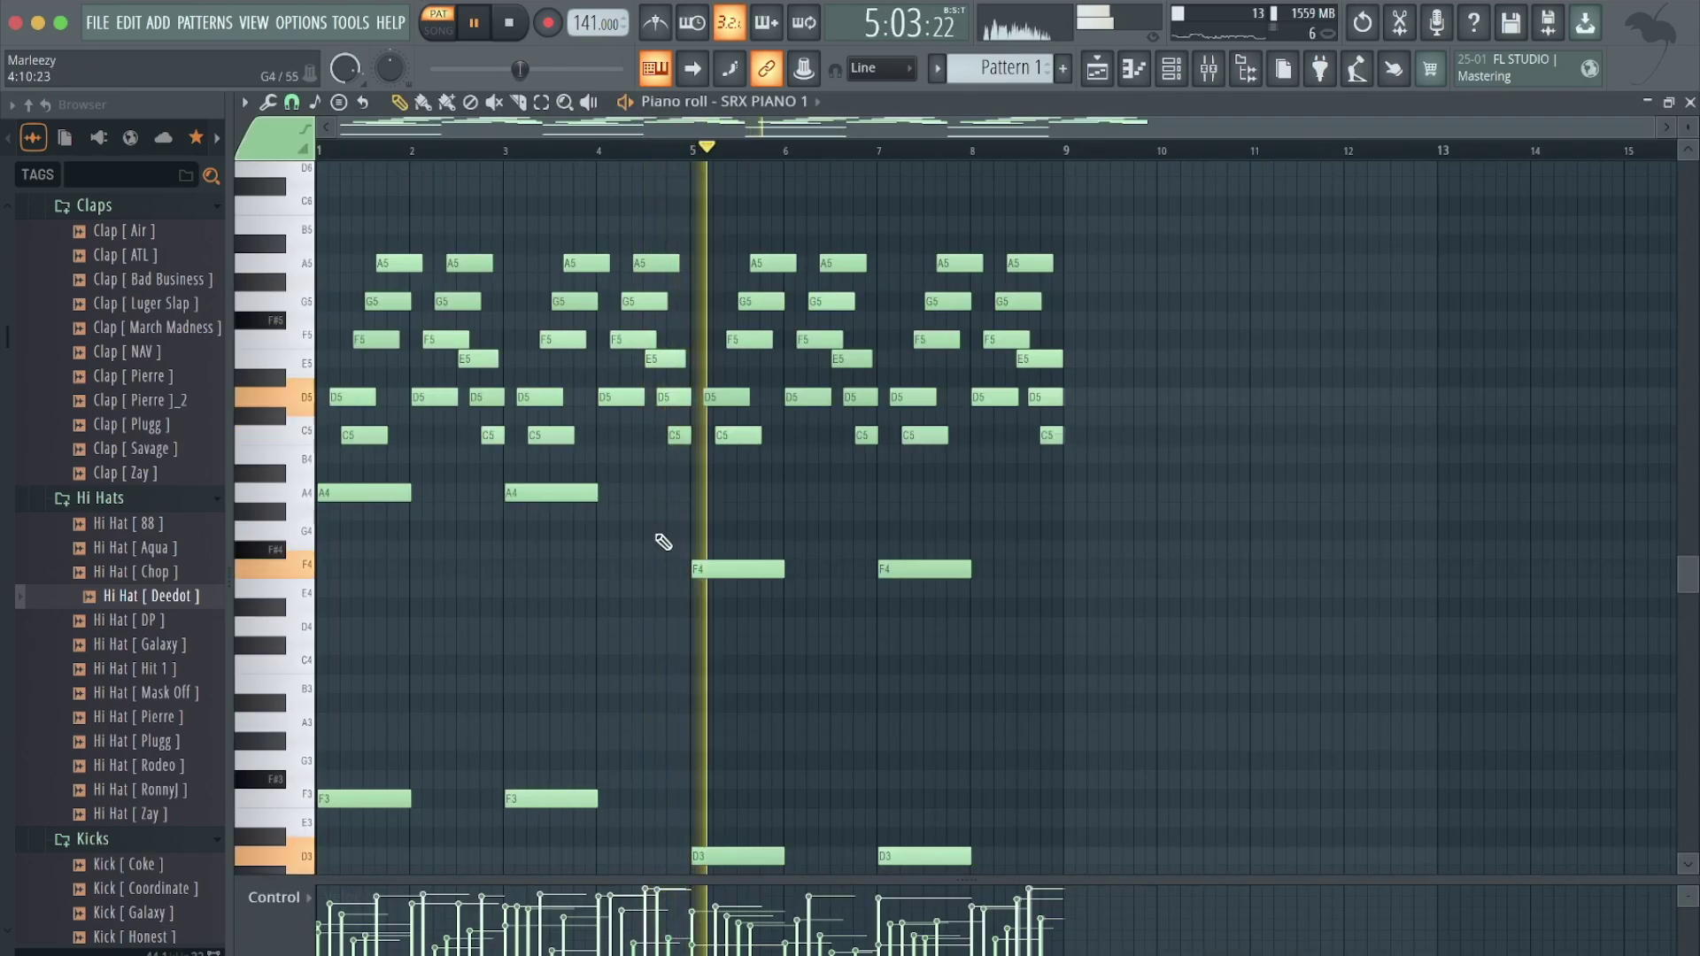
key(ctrl+a)
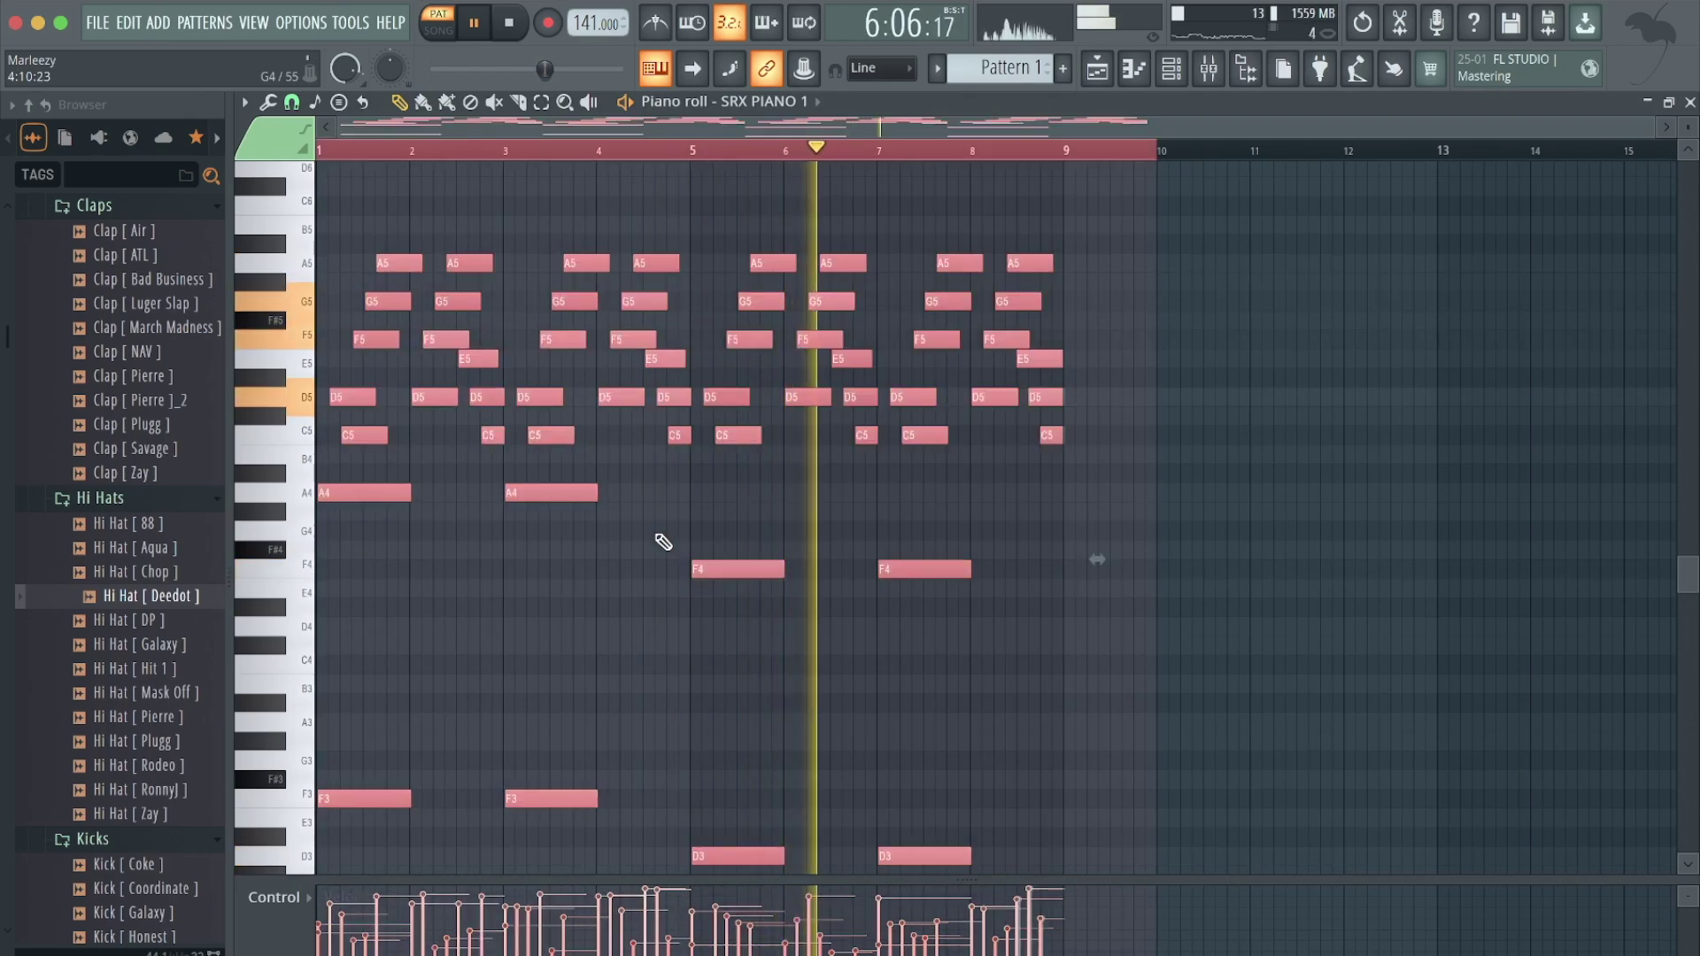
key(alt+r)
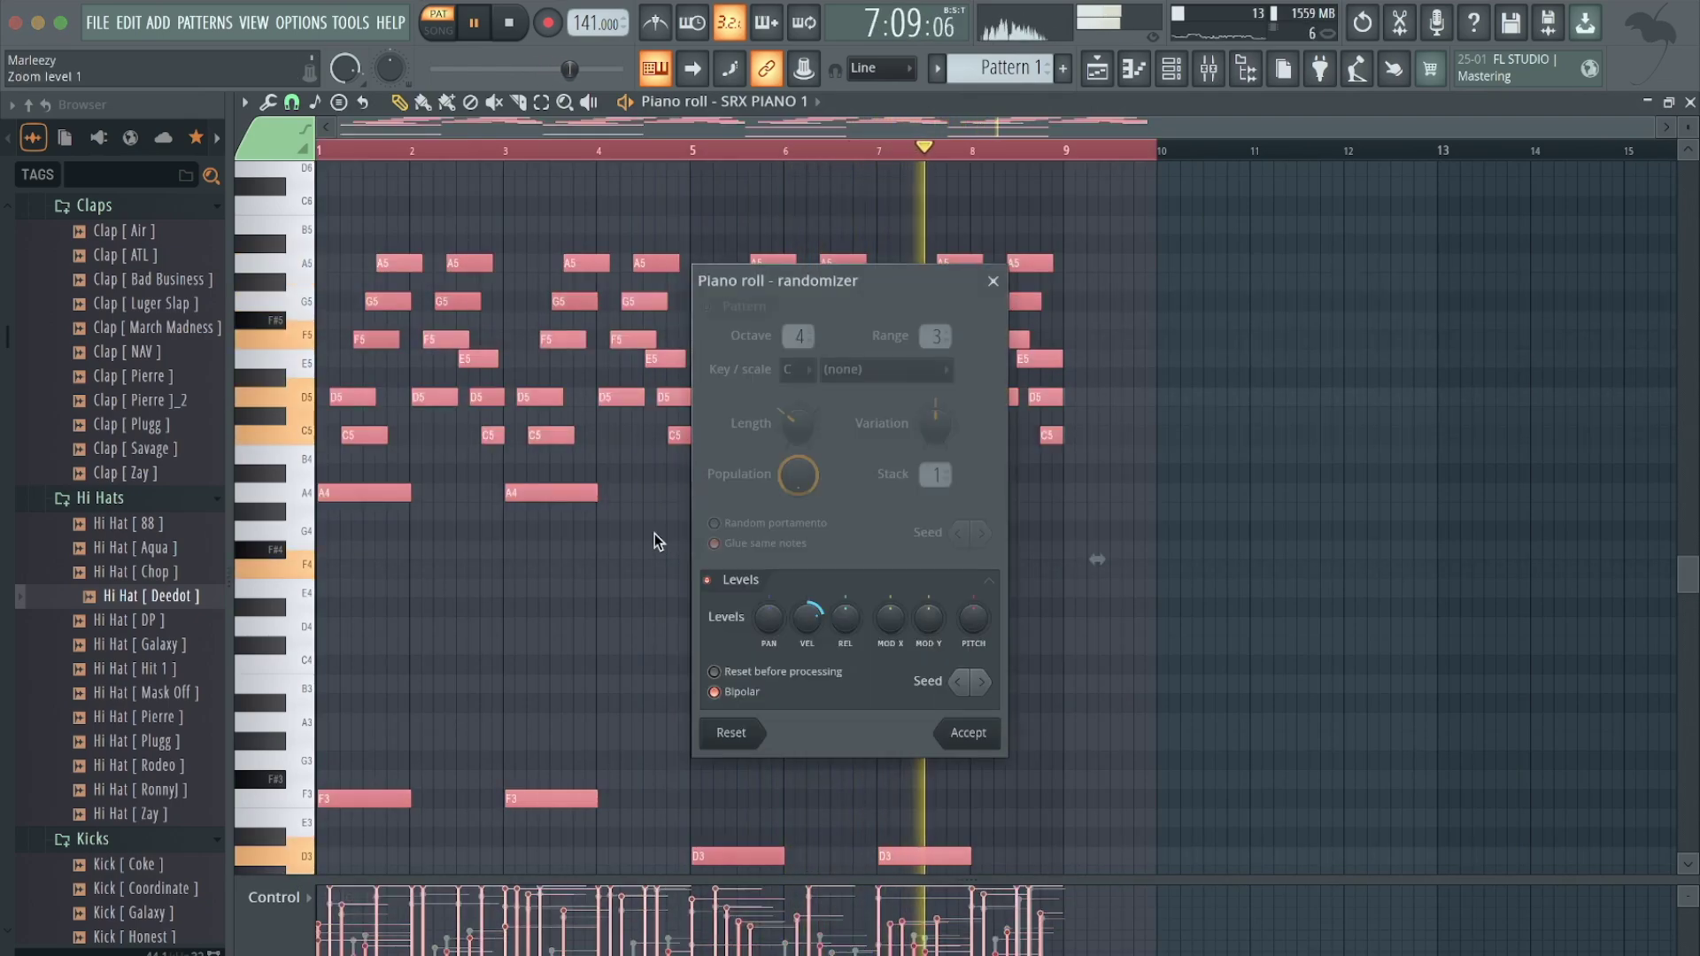
drag(813, 631, 813, 625)
key(space)
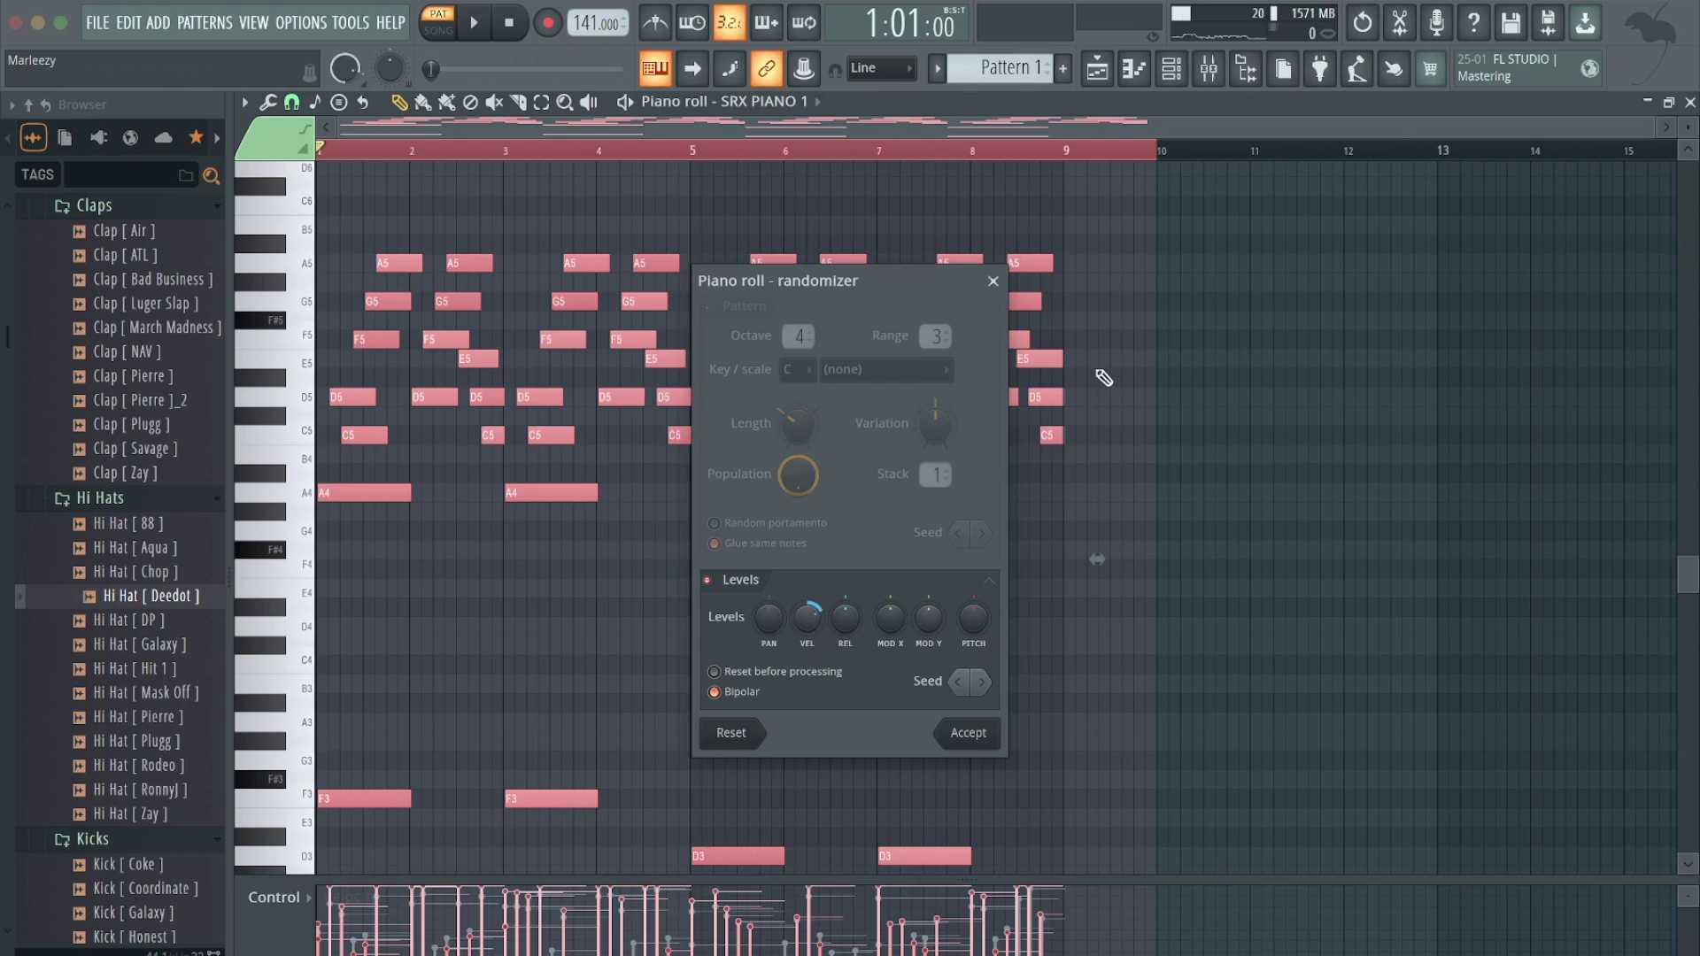
- Apply the velocity randomization, end the time selection near bar 9, and restart playback
click(993, 281)
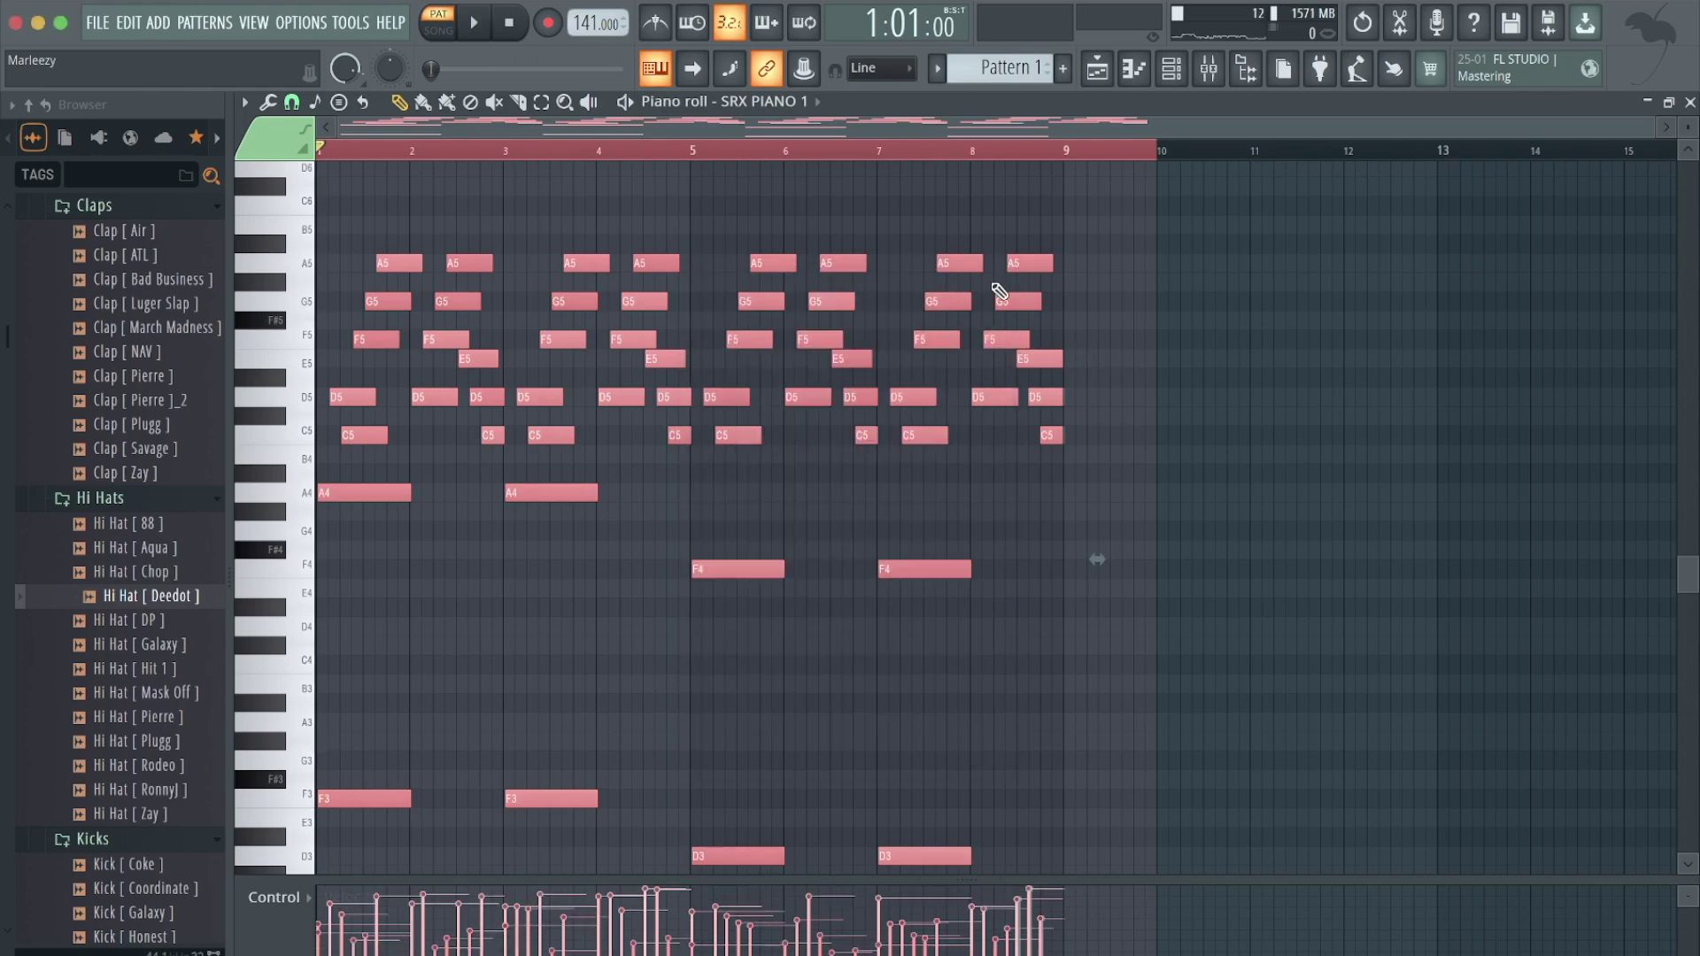
drag(1109, 171, 1098, 165)
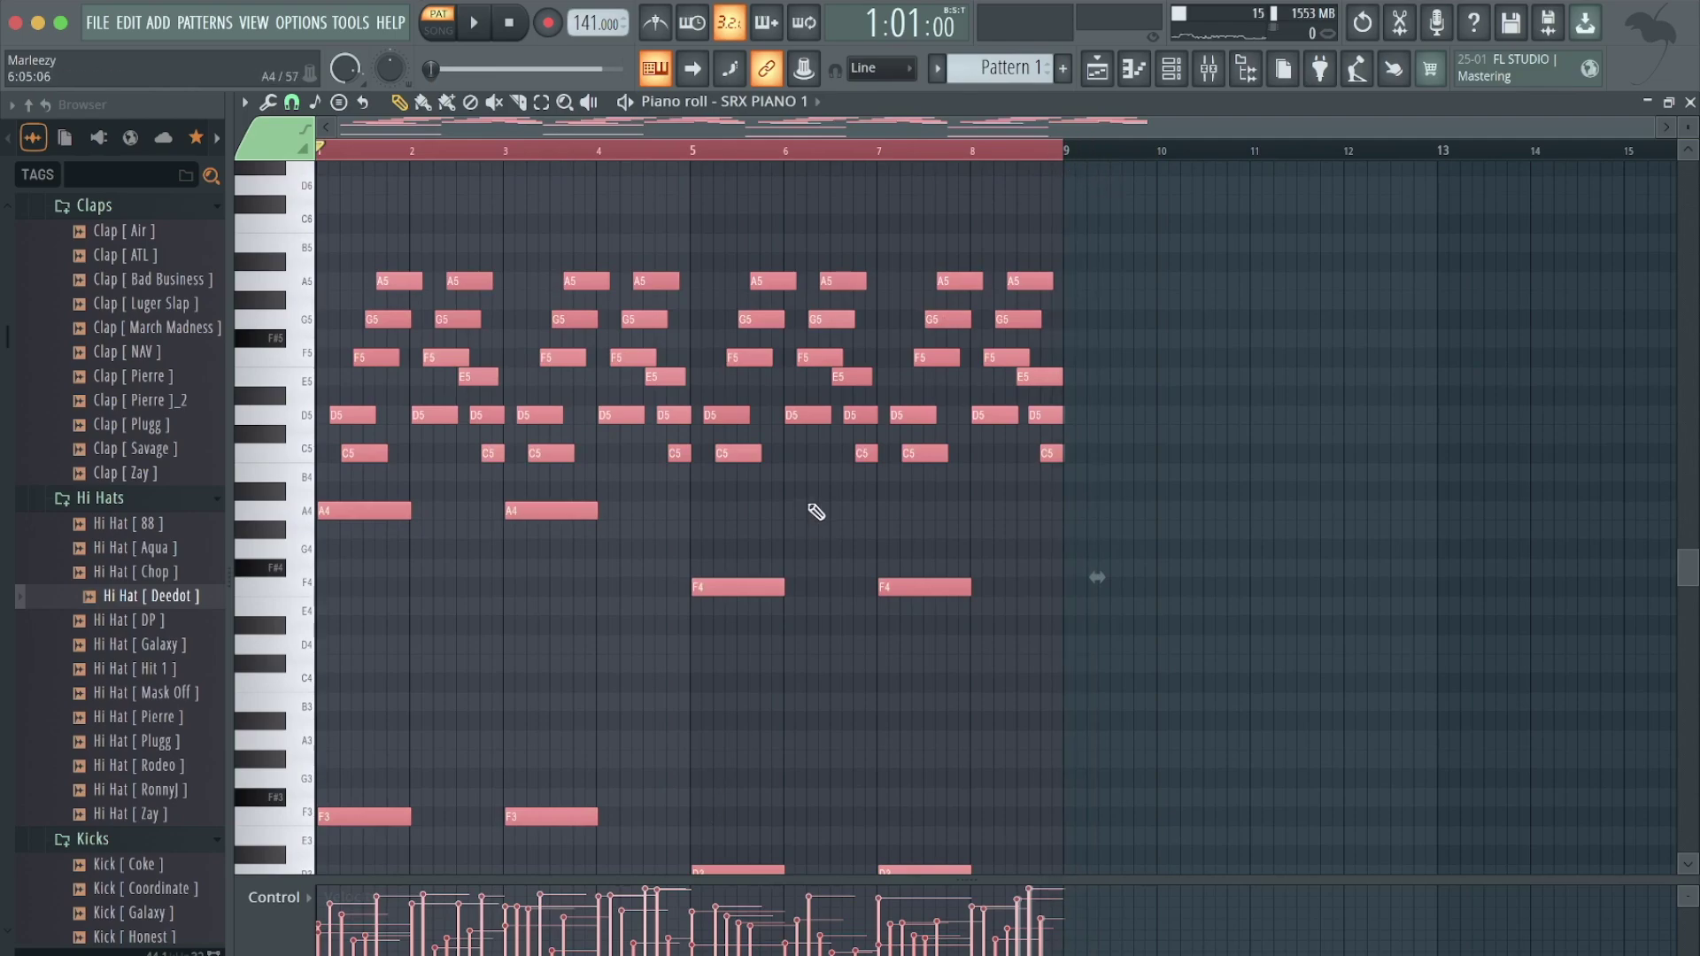
click(1172, 73)
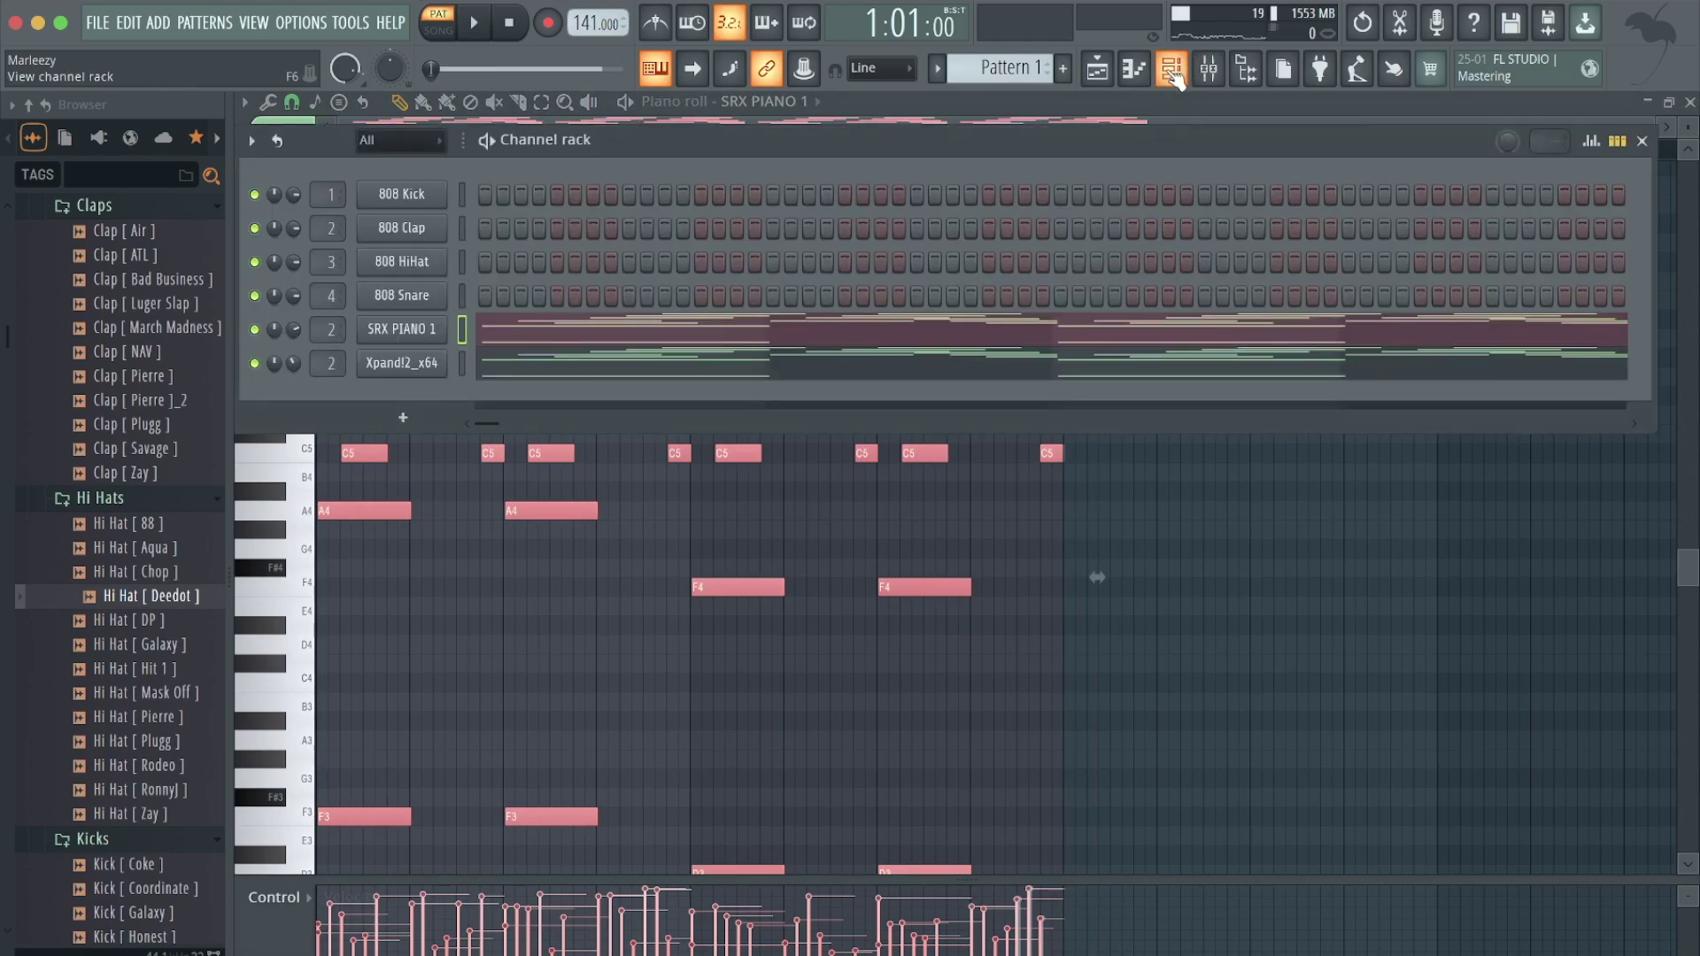
click(1215, 74)
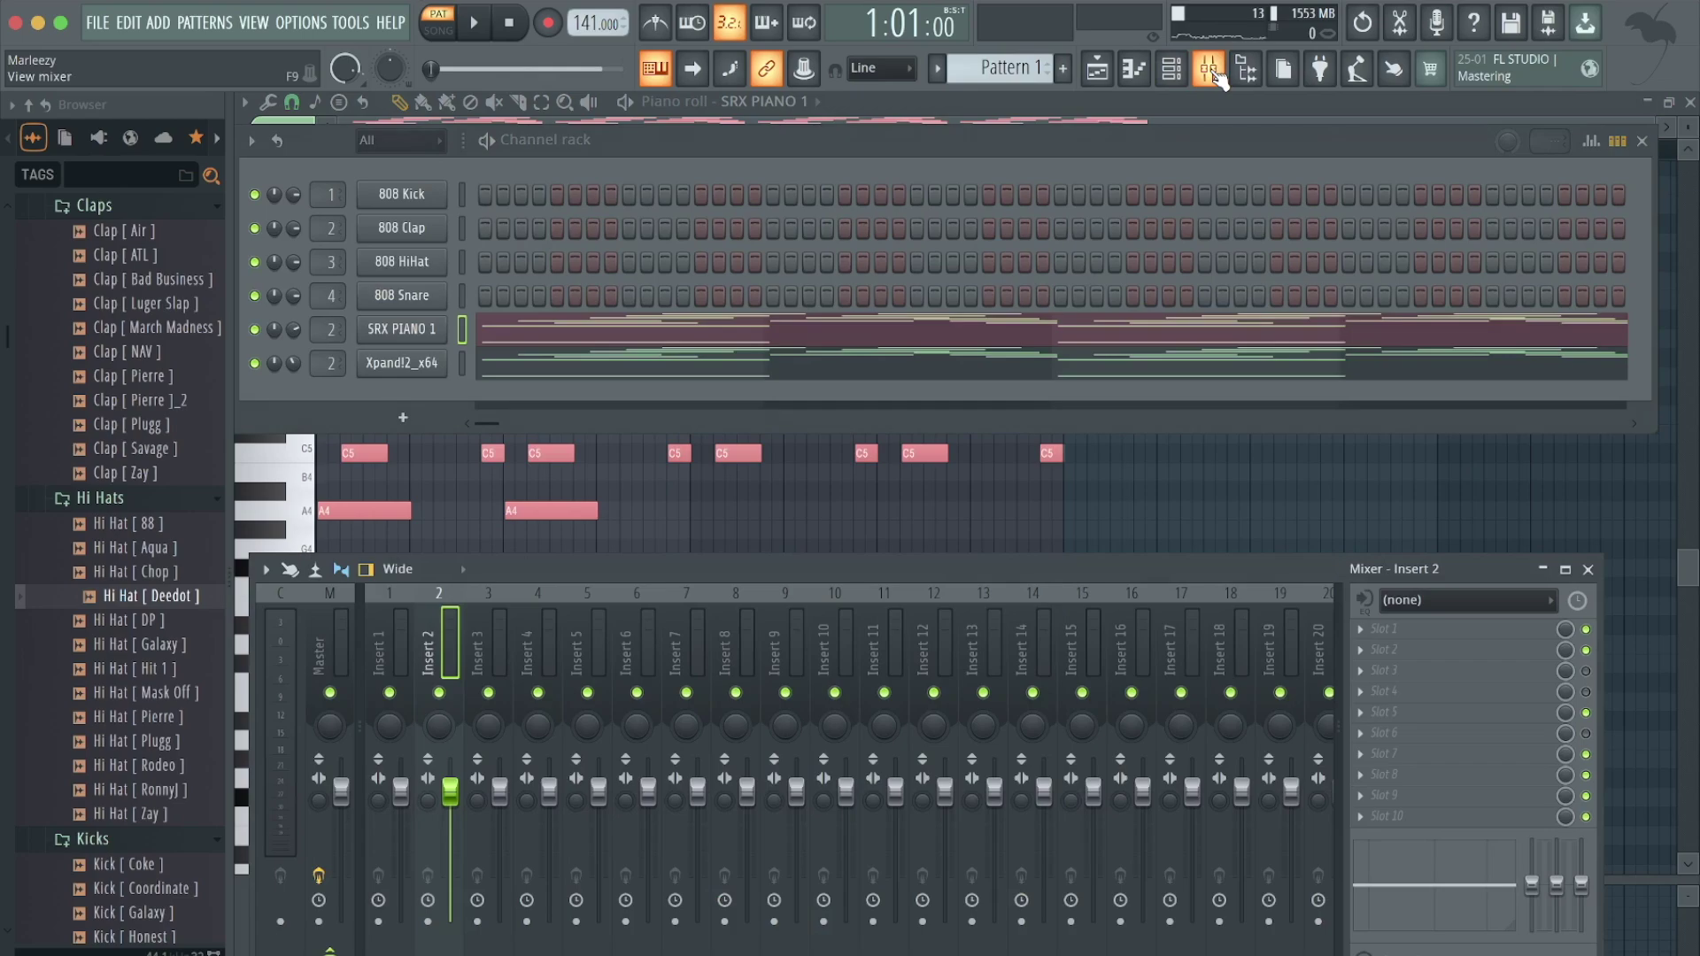
key(space)
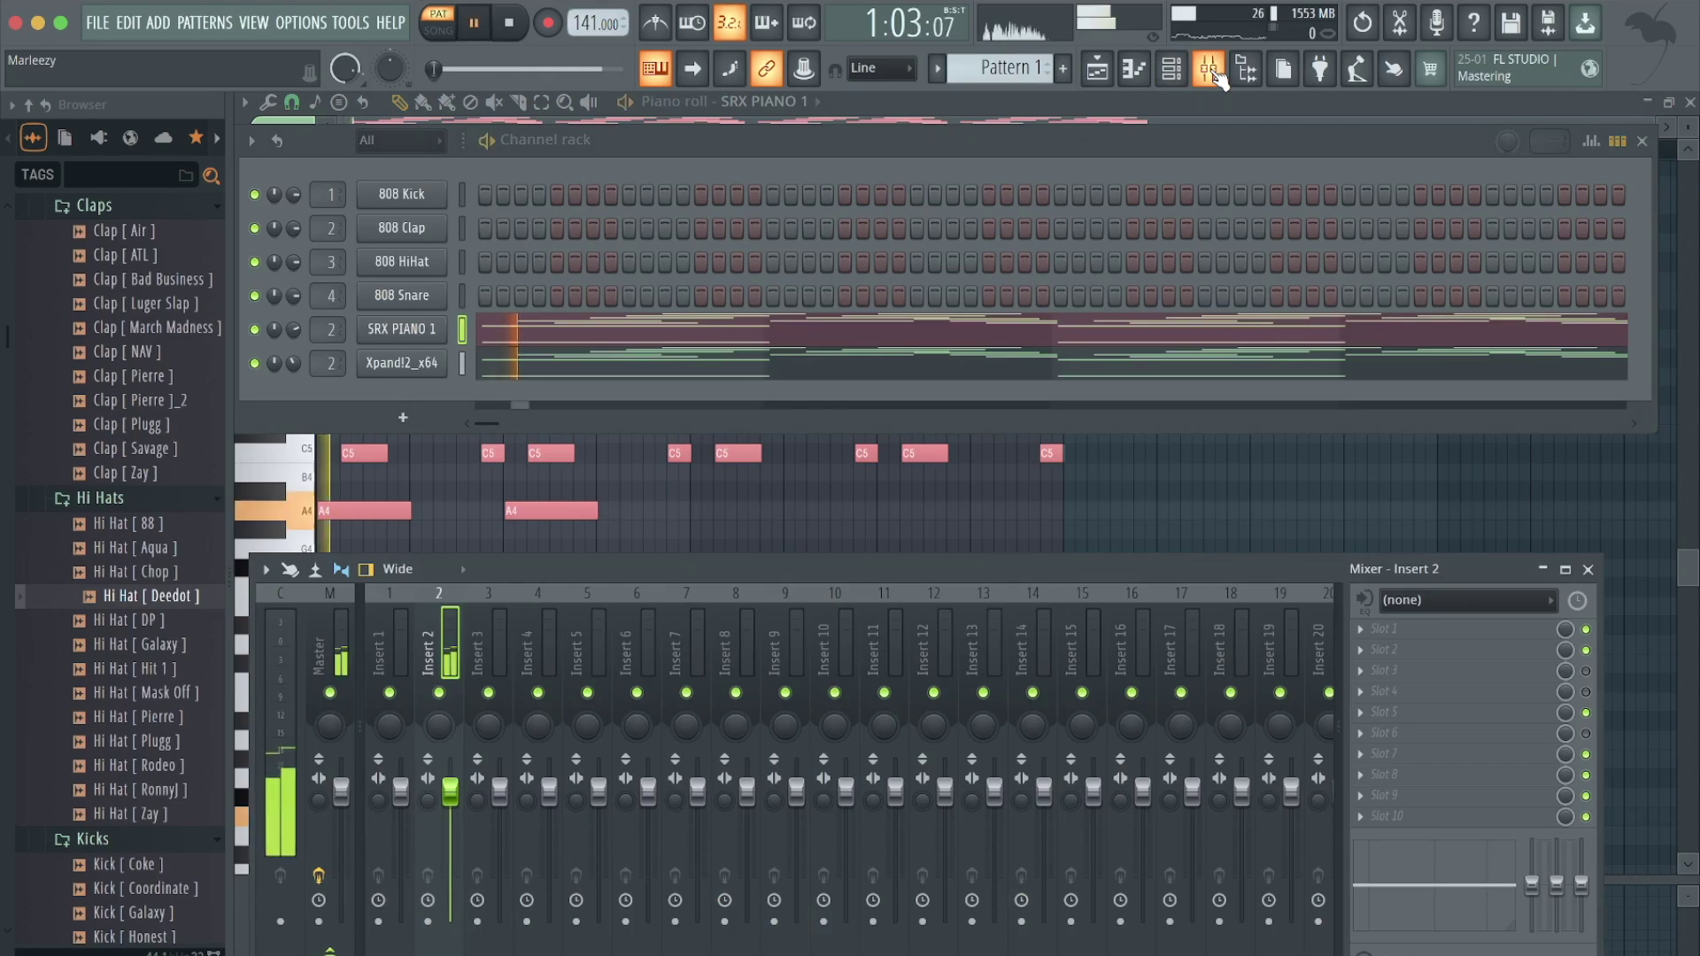
- View Xpand!2's notes for comparison, then return to SRX PIANO 1's piano roll
click(752, 354)
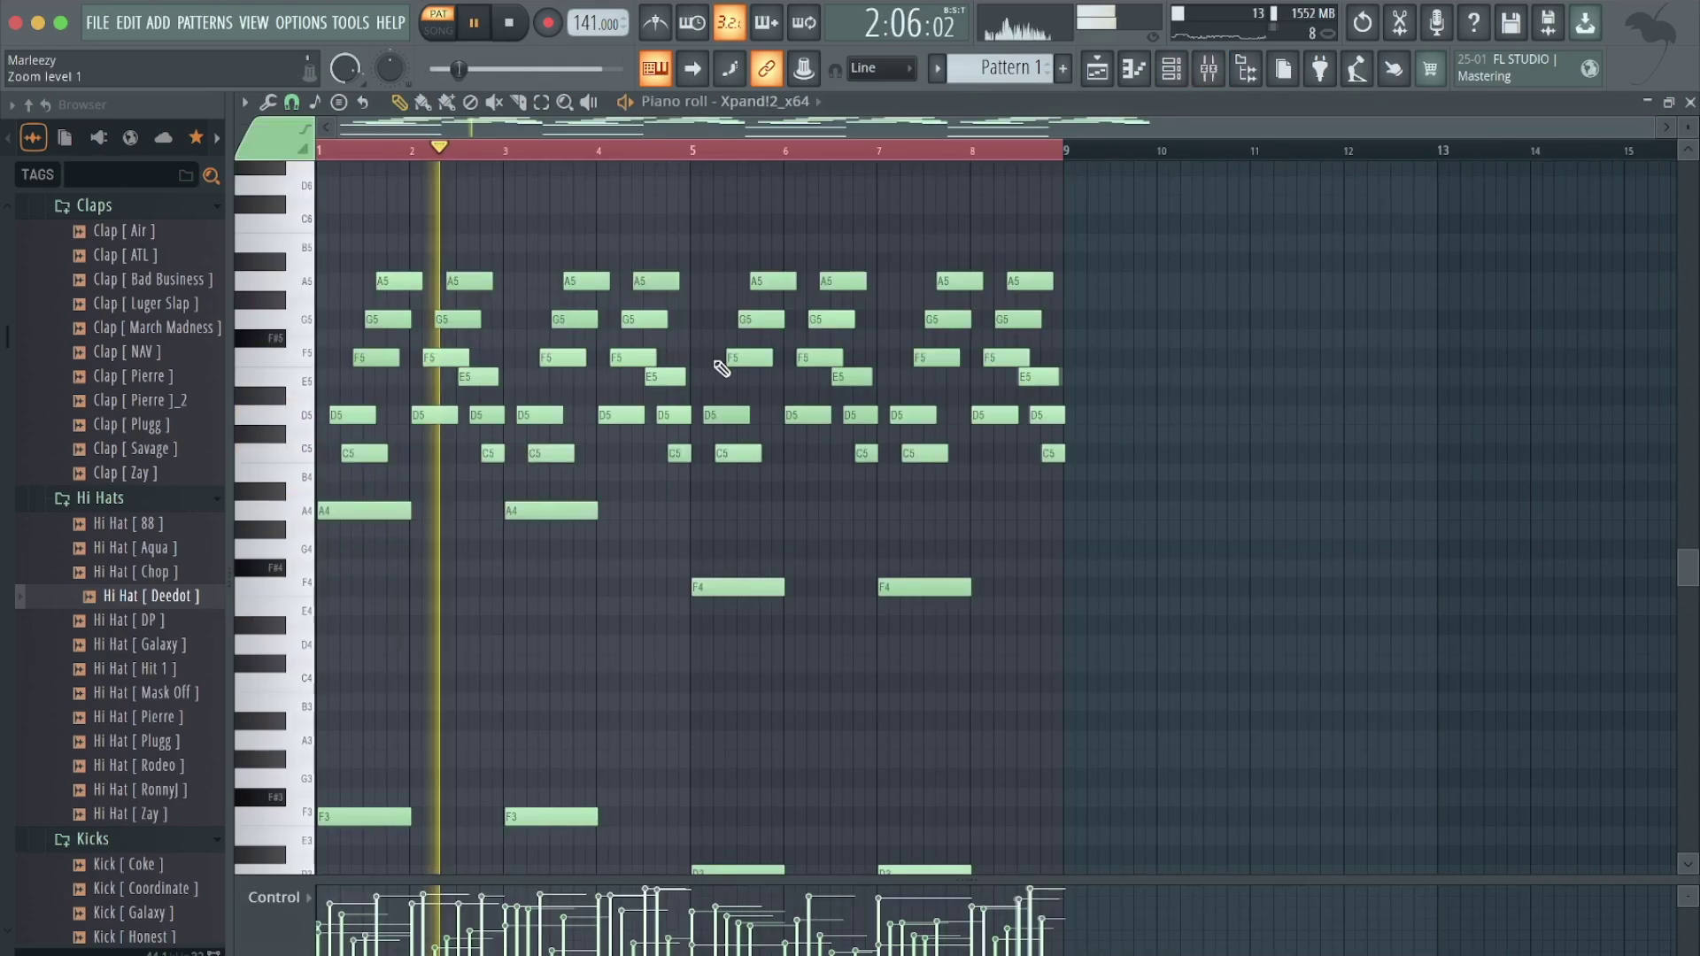
click(1150, 80)
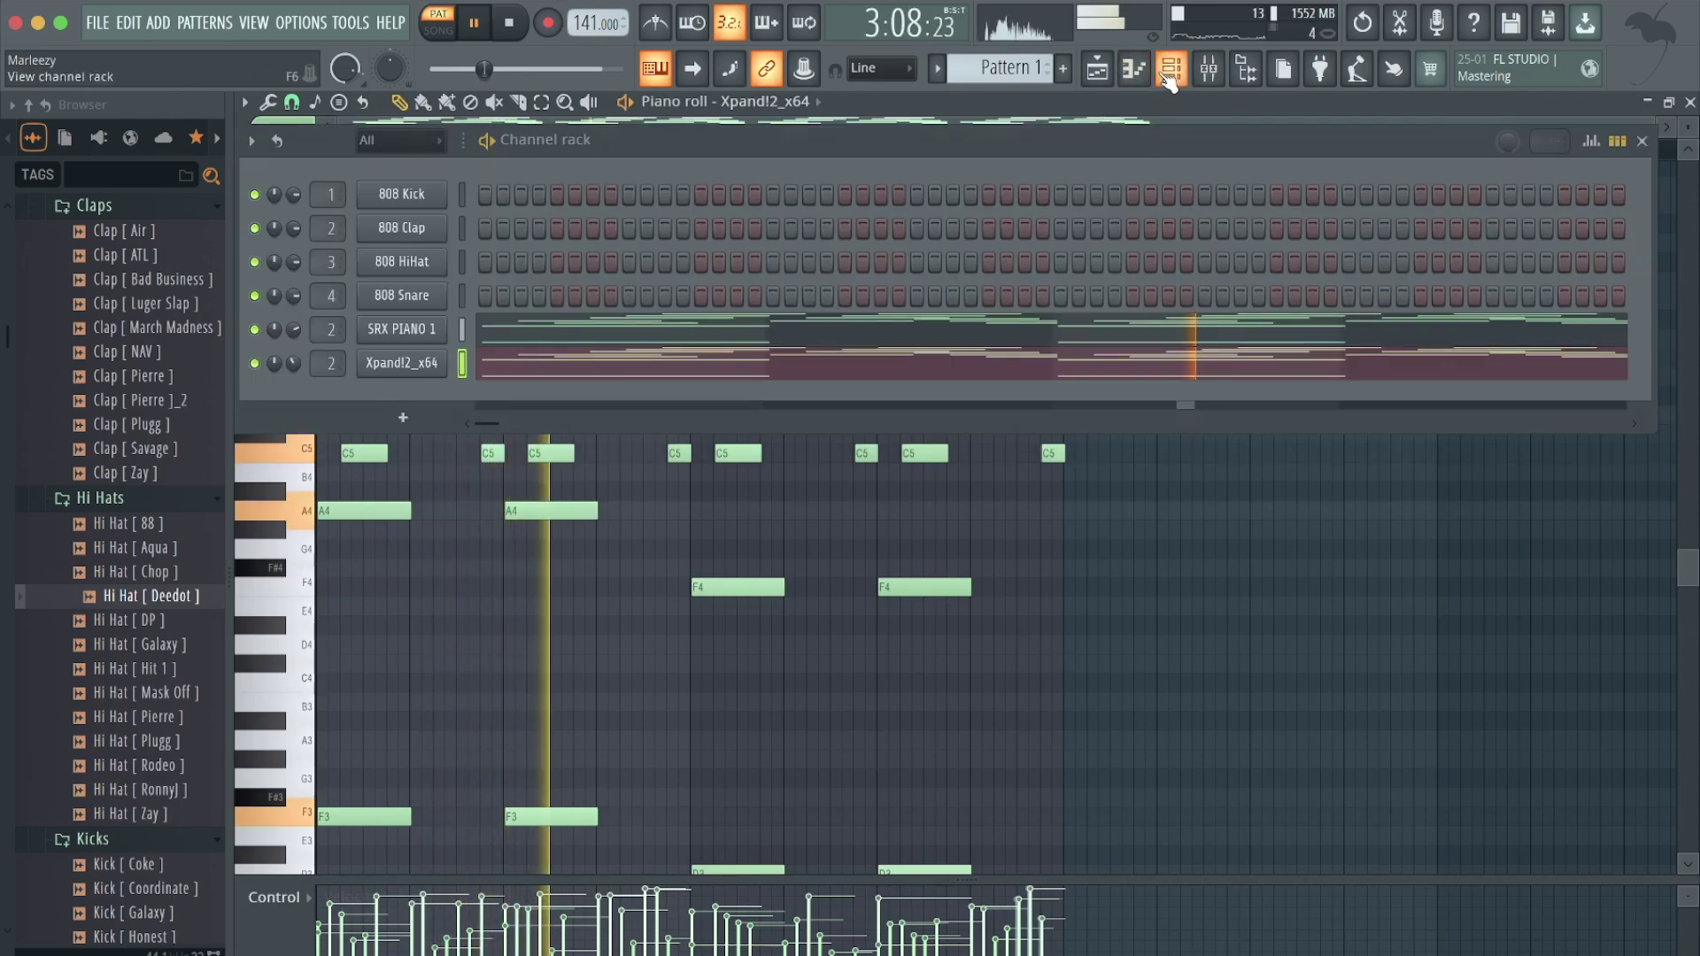
click(520, 342)
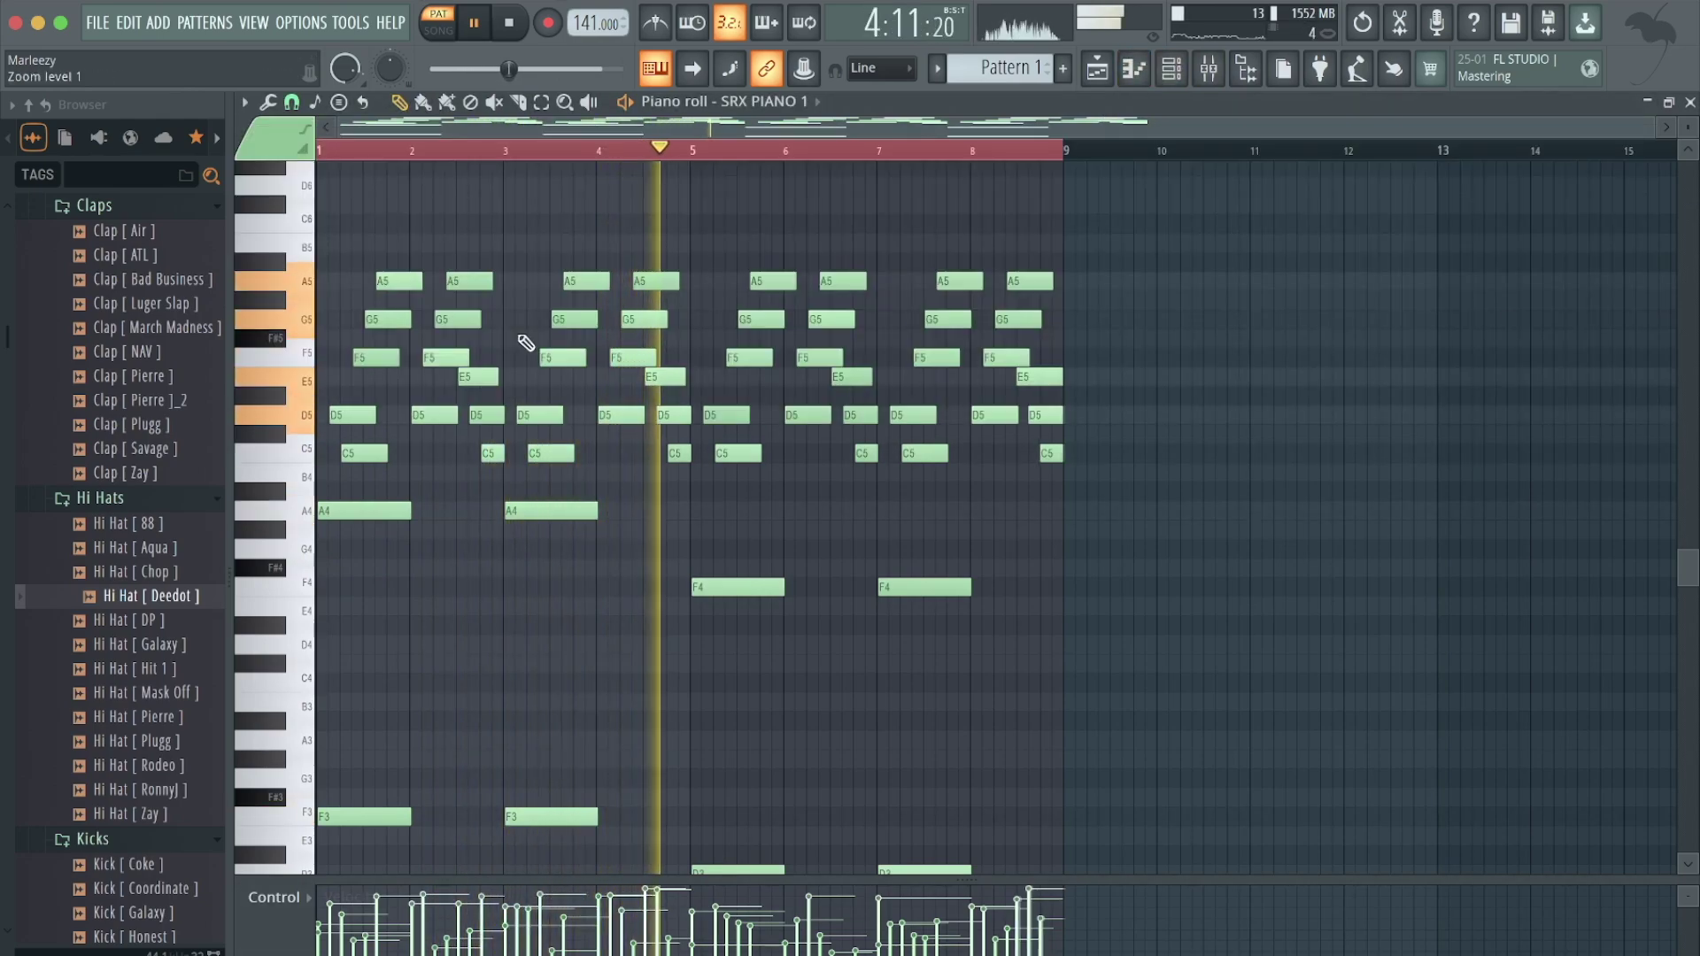
- Stop playback, nudge every SRX PIANO 1 note later to 1:01:12, and show the channel rack
key(space)
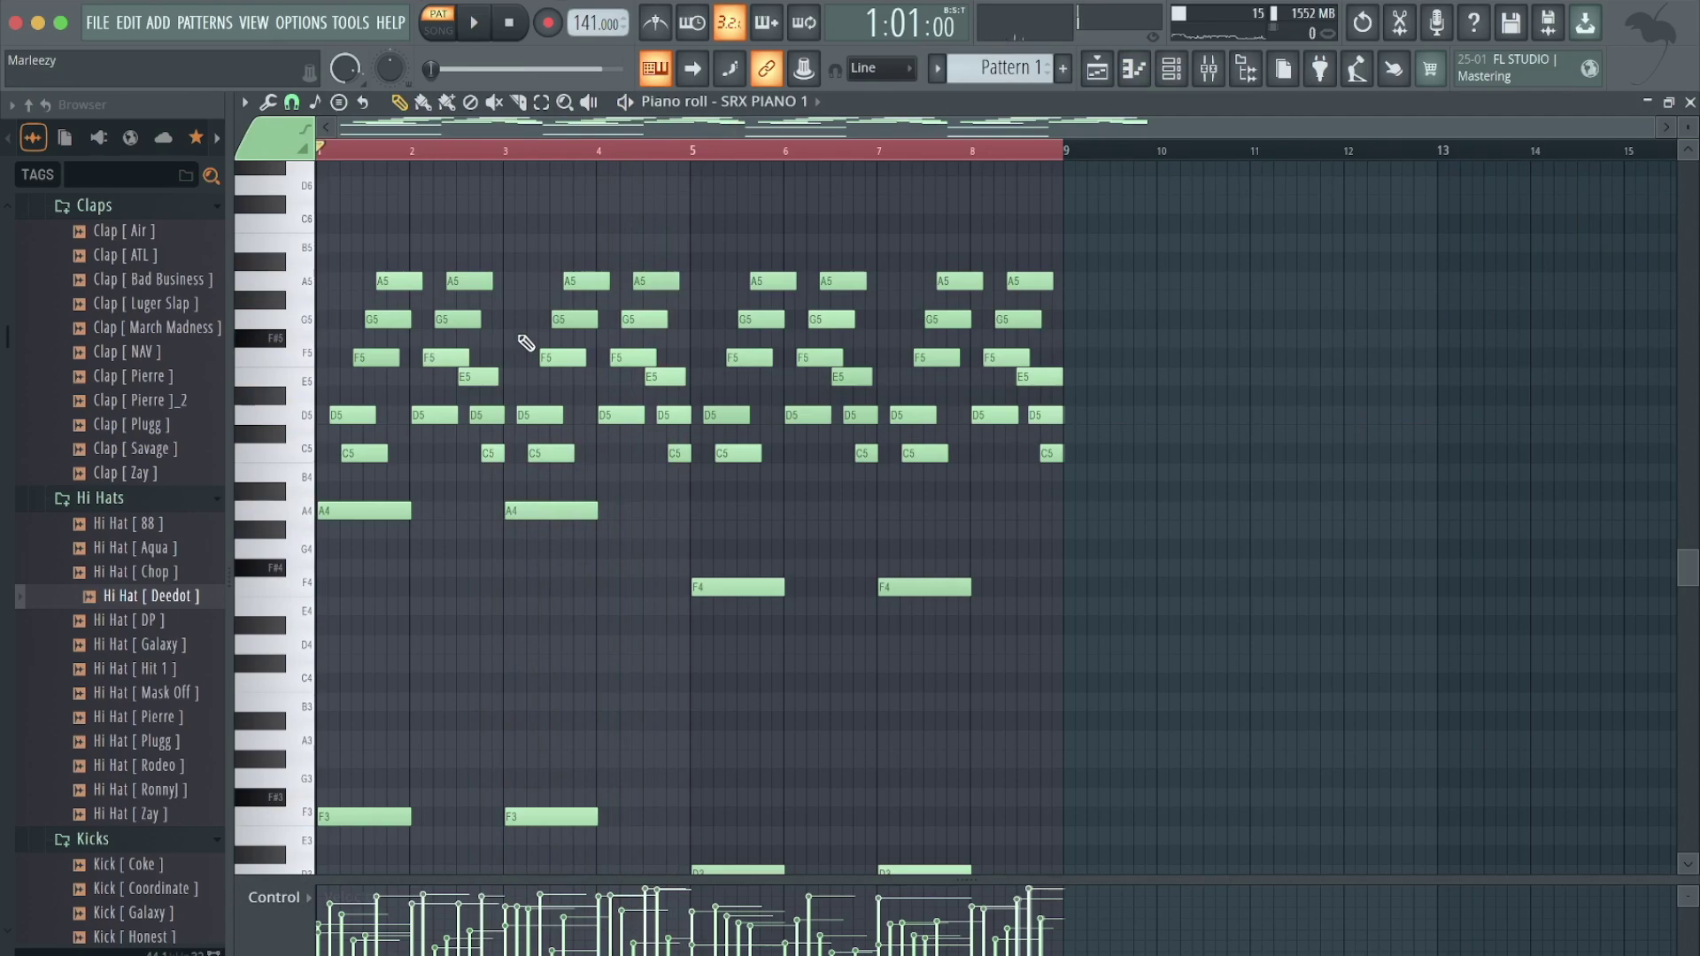
key(ctrl+a)
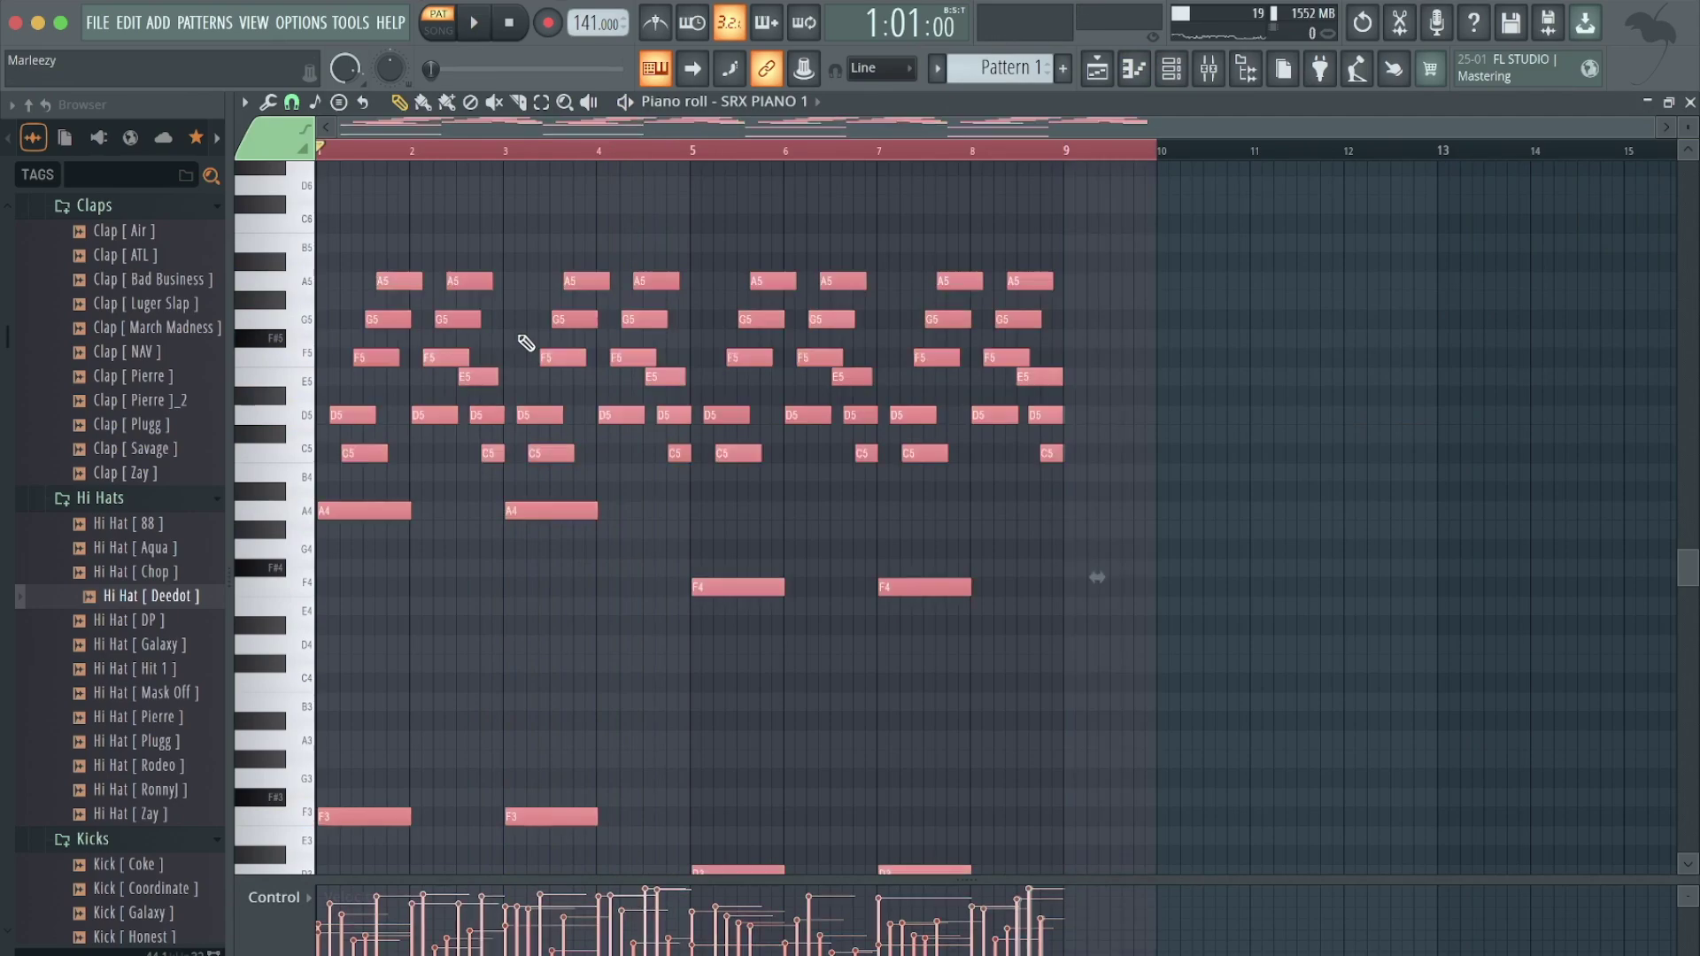
key(shift+Right)
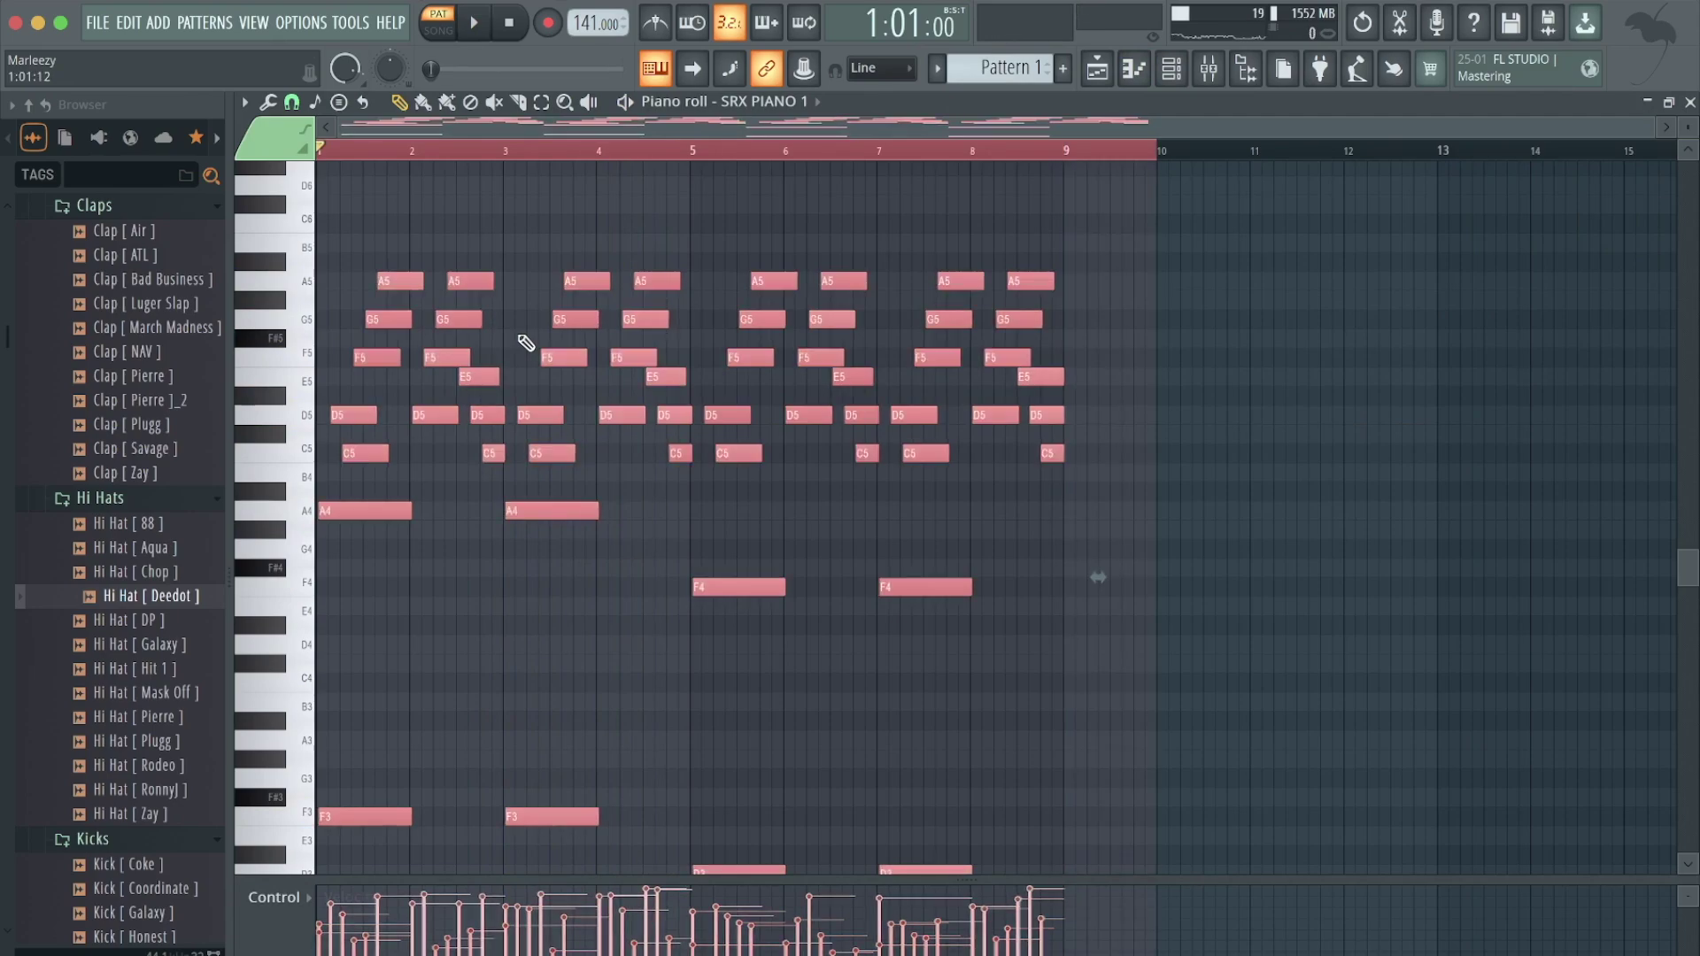
key(shift+Right)
key(shift+Left)
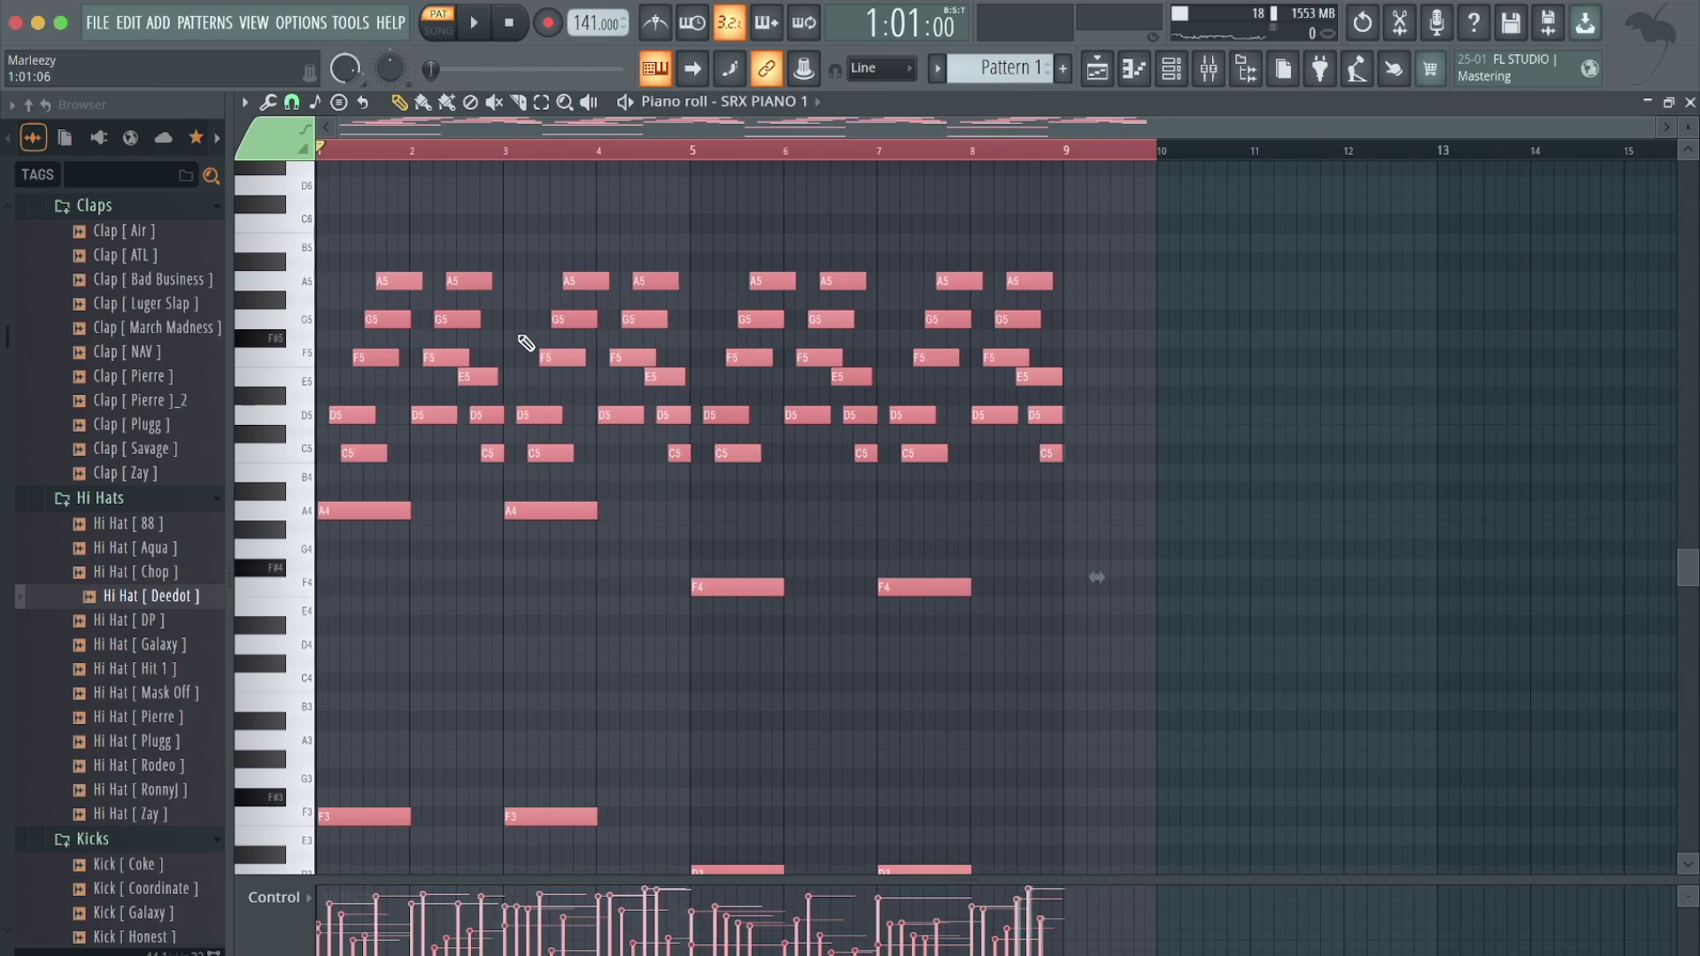
key(shift+Right)
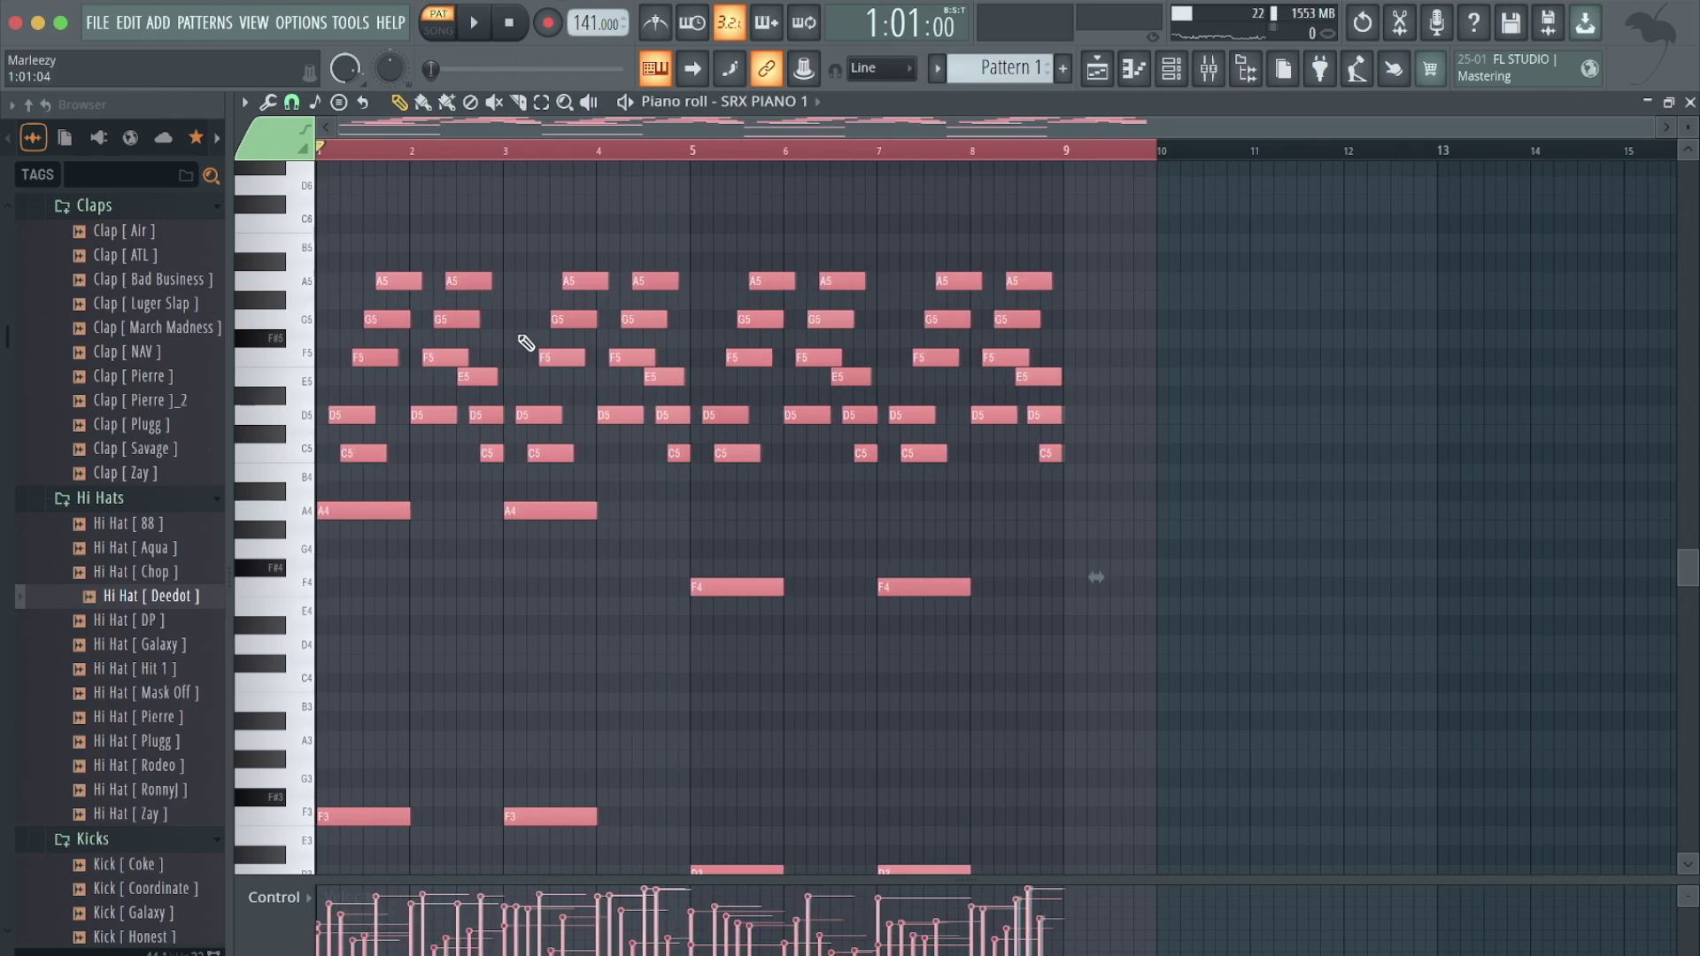
key(shift+Right)
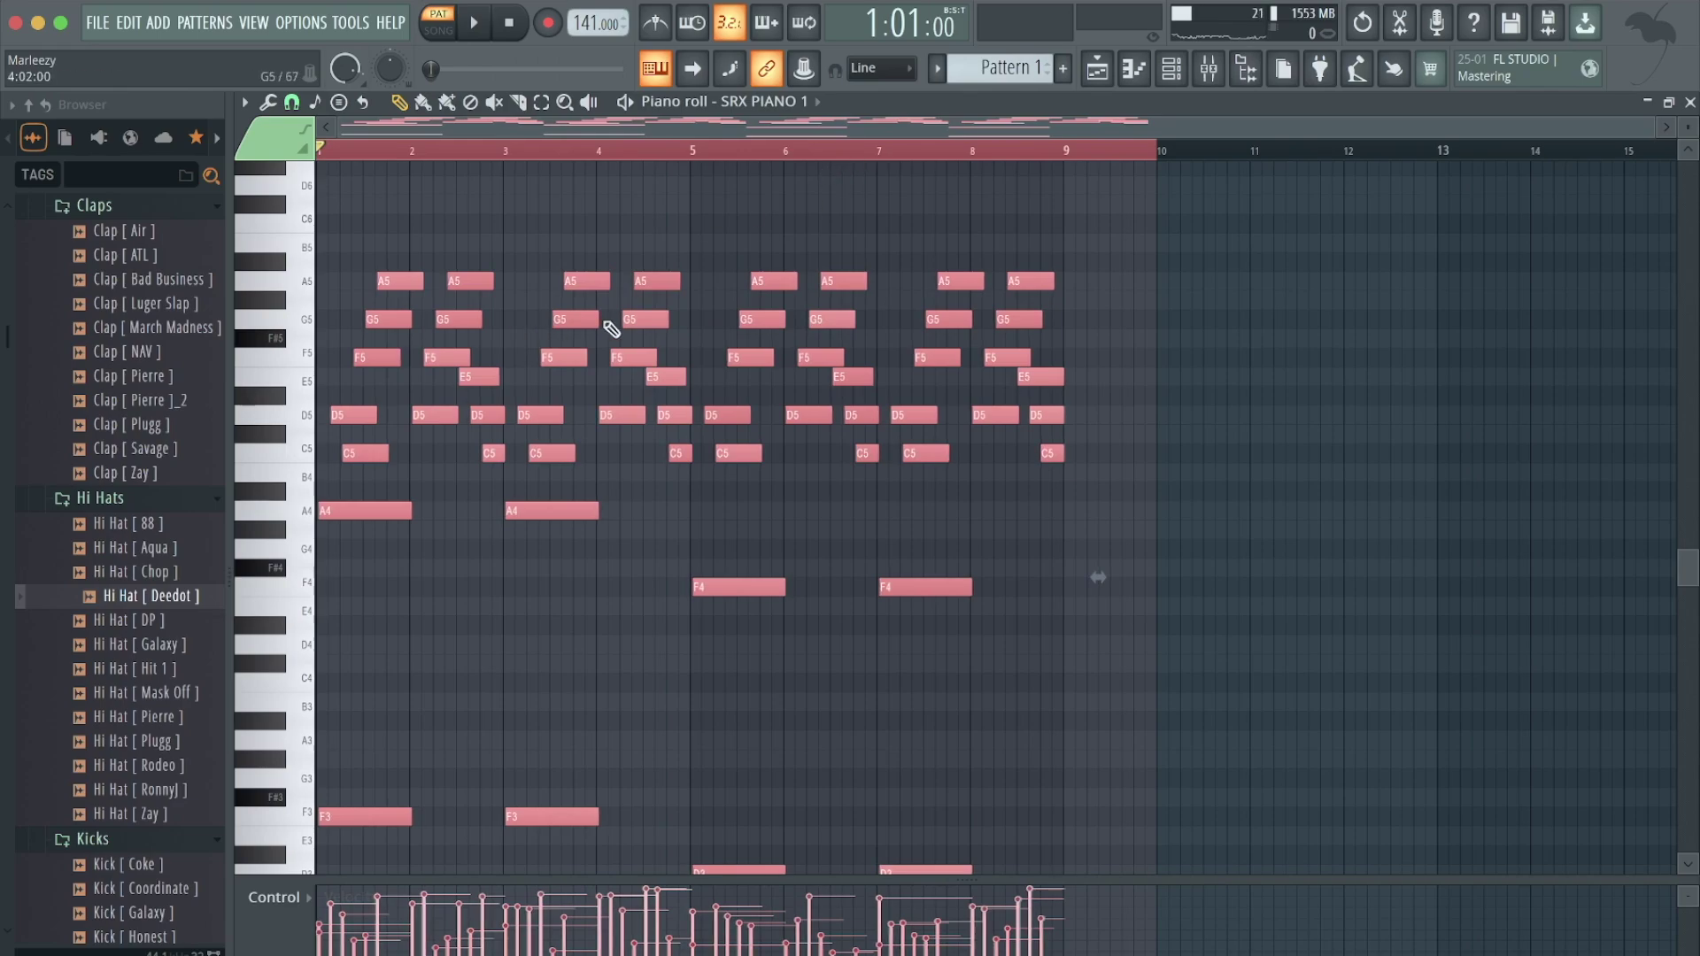
click(1171, 68)
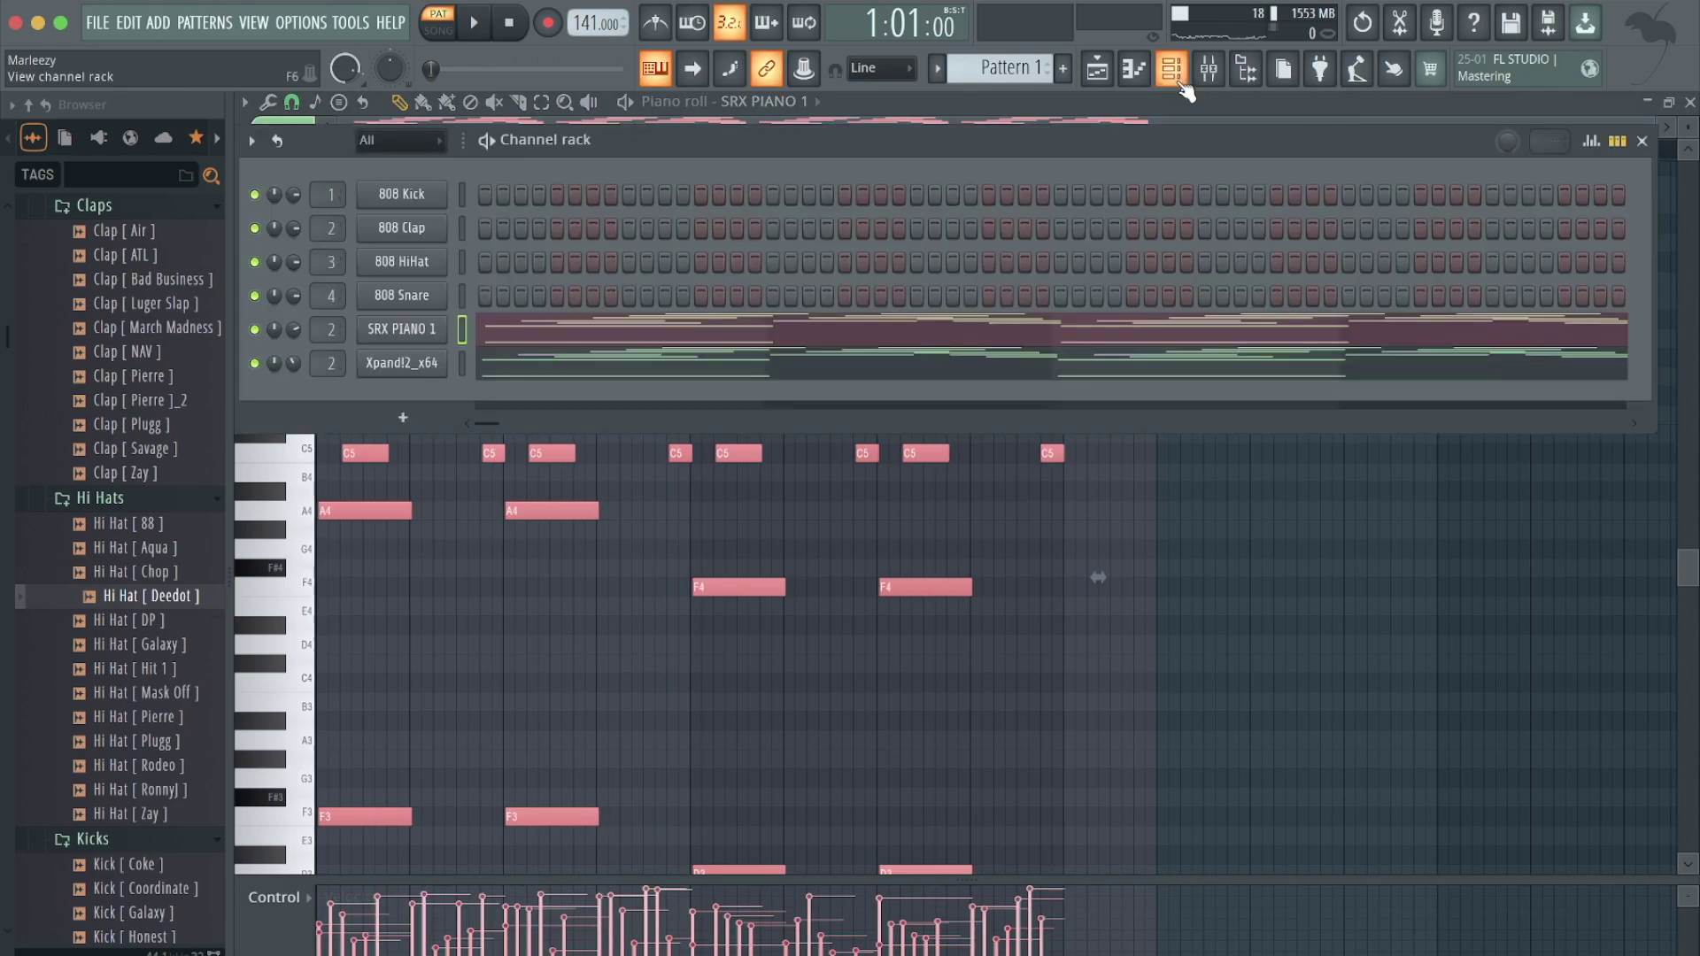
- Copy the SRX PIANO 1 notes and paste them into the Xpand!2 channel
right_click(408, 328)
click(728, 351)
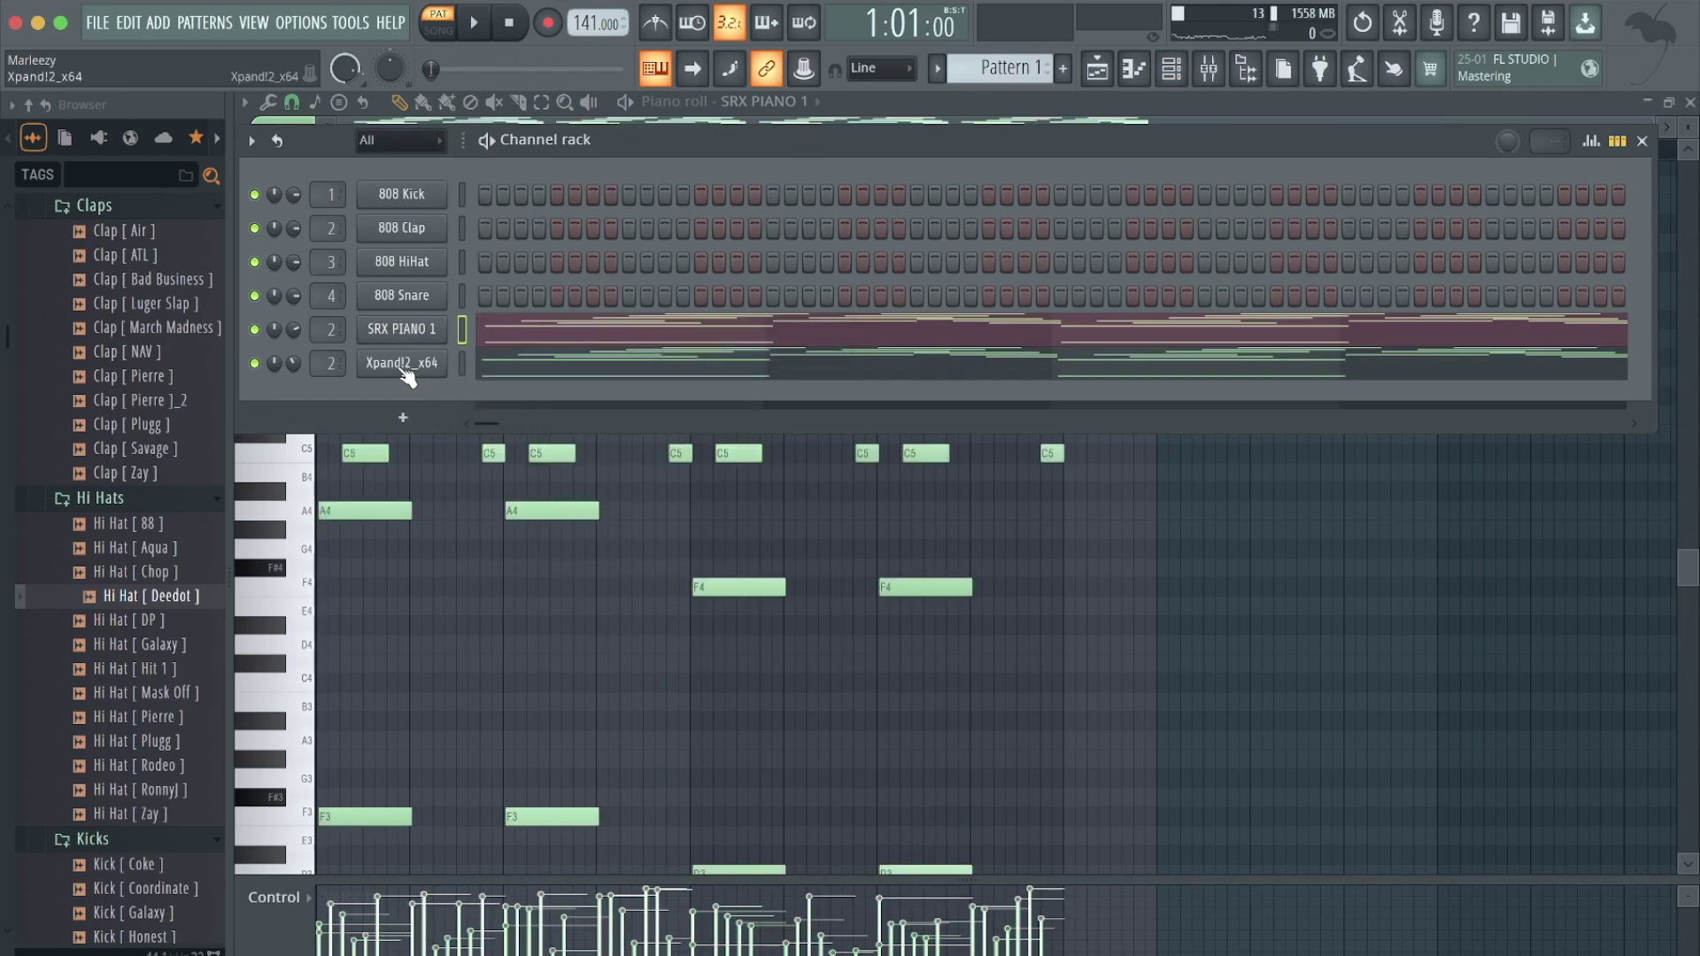
right_click(408, 370)
click(699, 406)
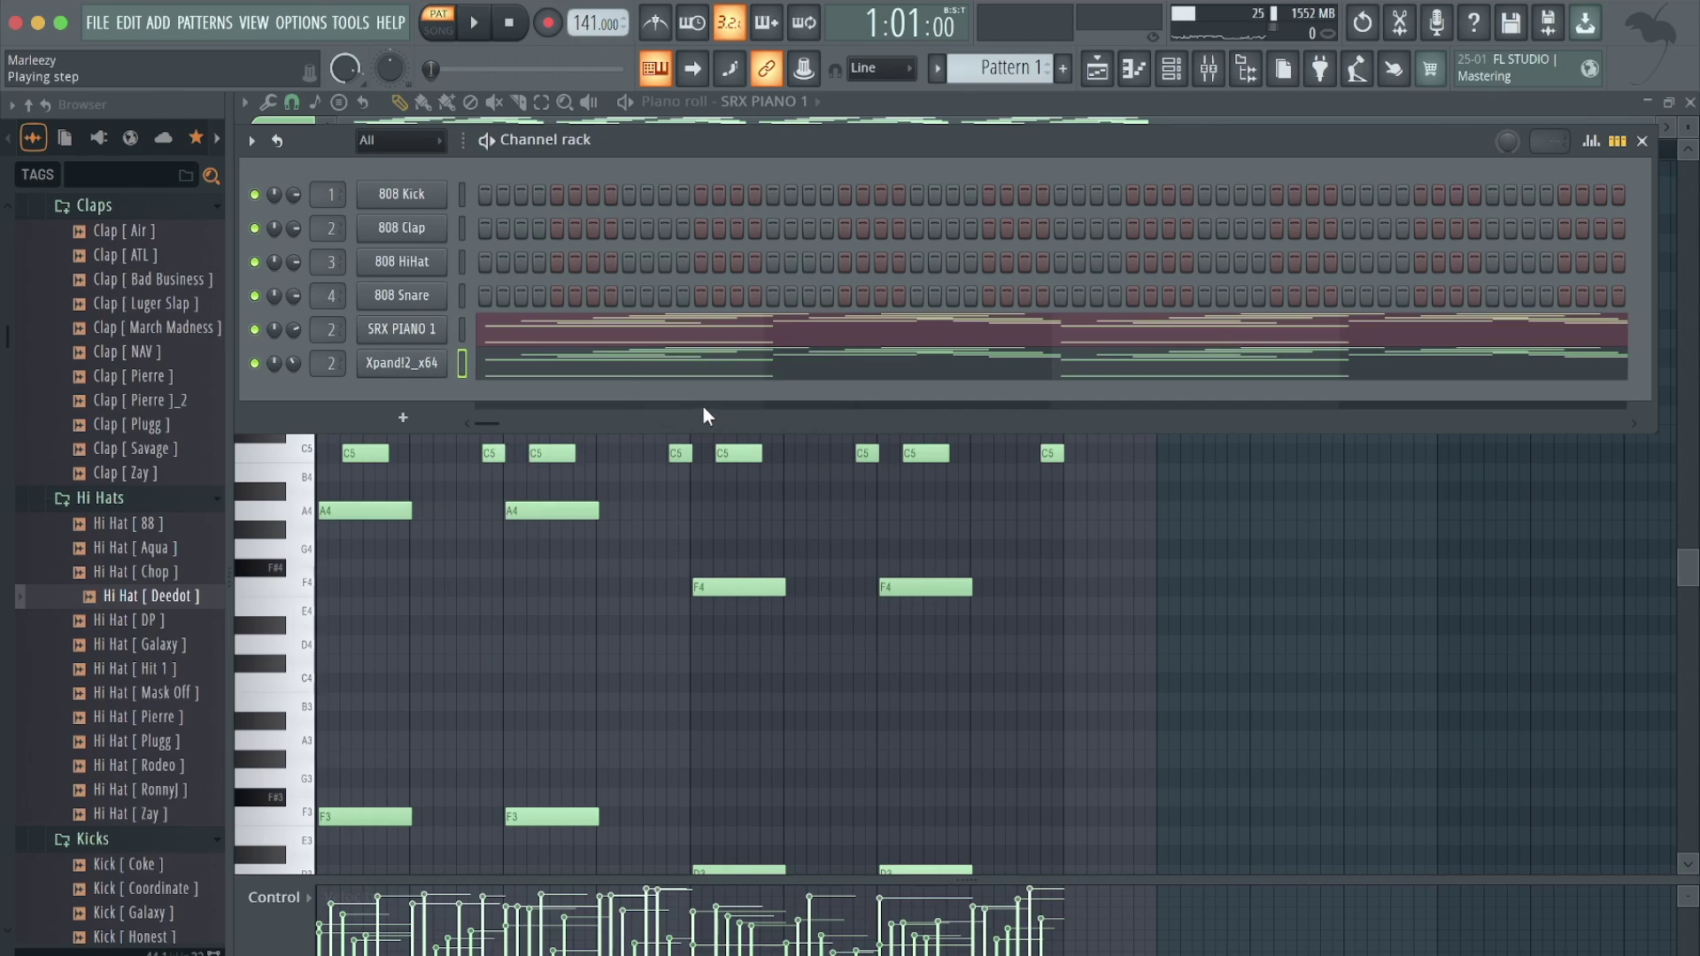
- Show the mixer and restart Pattern 1 playback
click(1209, 71)
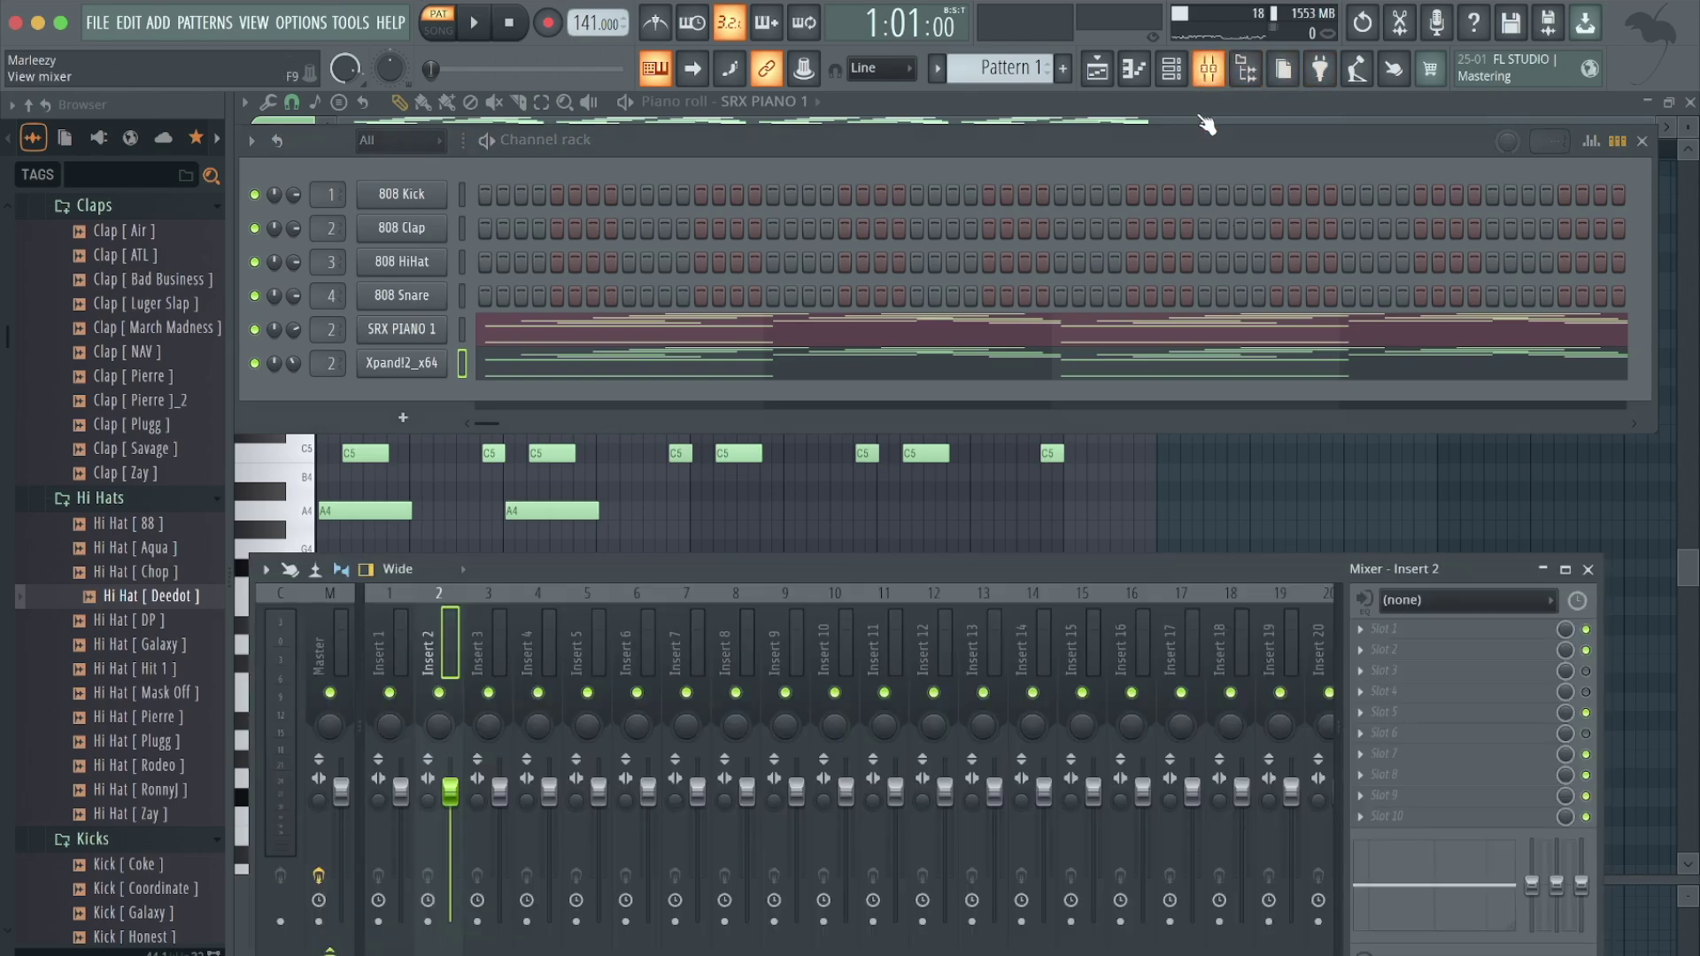
click(1169, 77)
key(space)
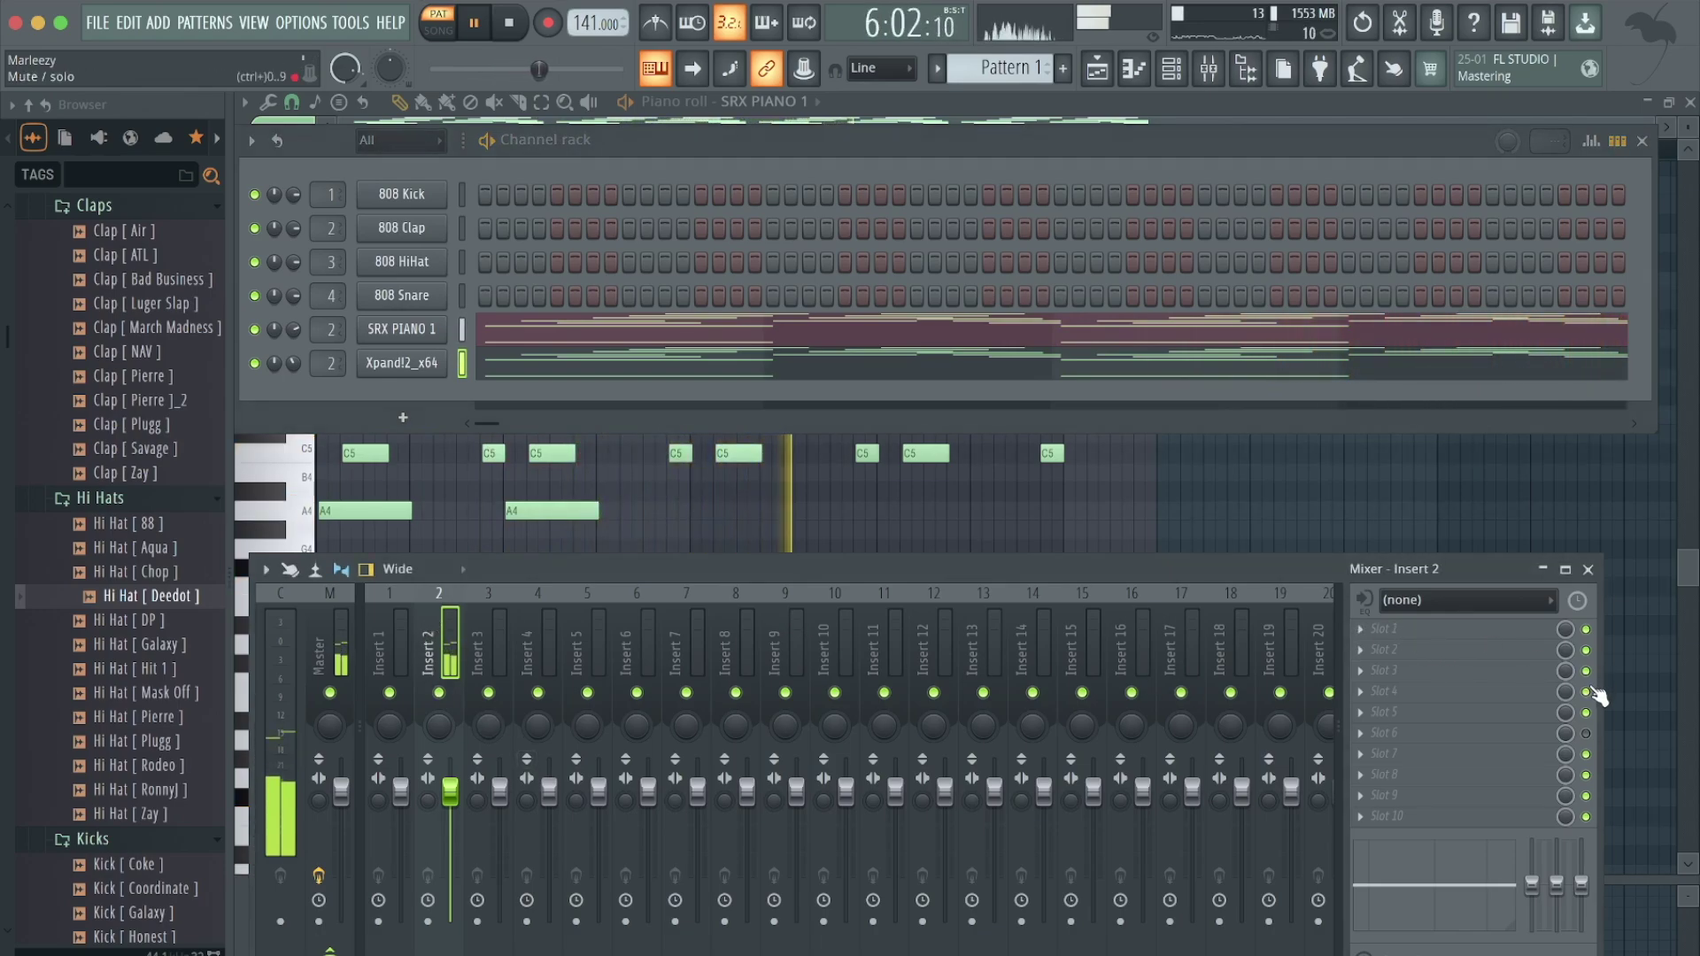
- Dismiss insert 2's Slot 1 effect list empty and bring SRX PIANO 1's piano roll forward
click(1364, 627)
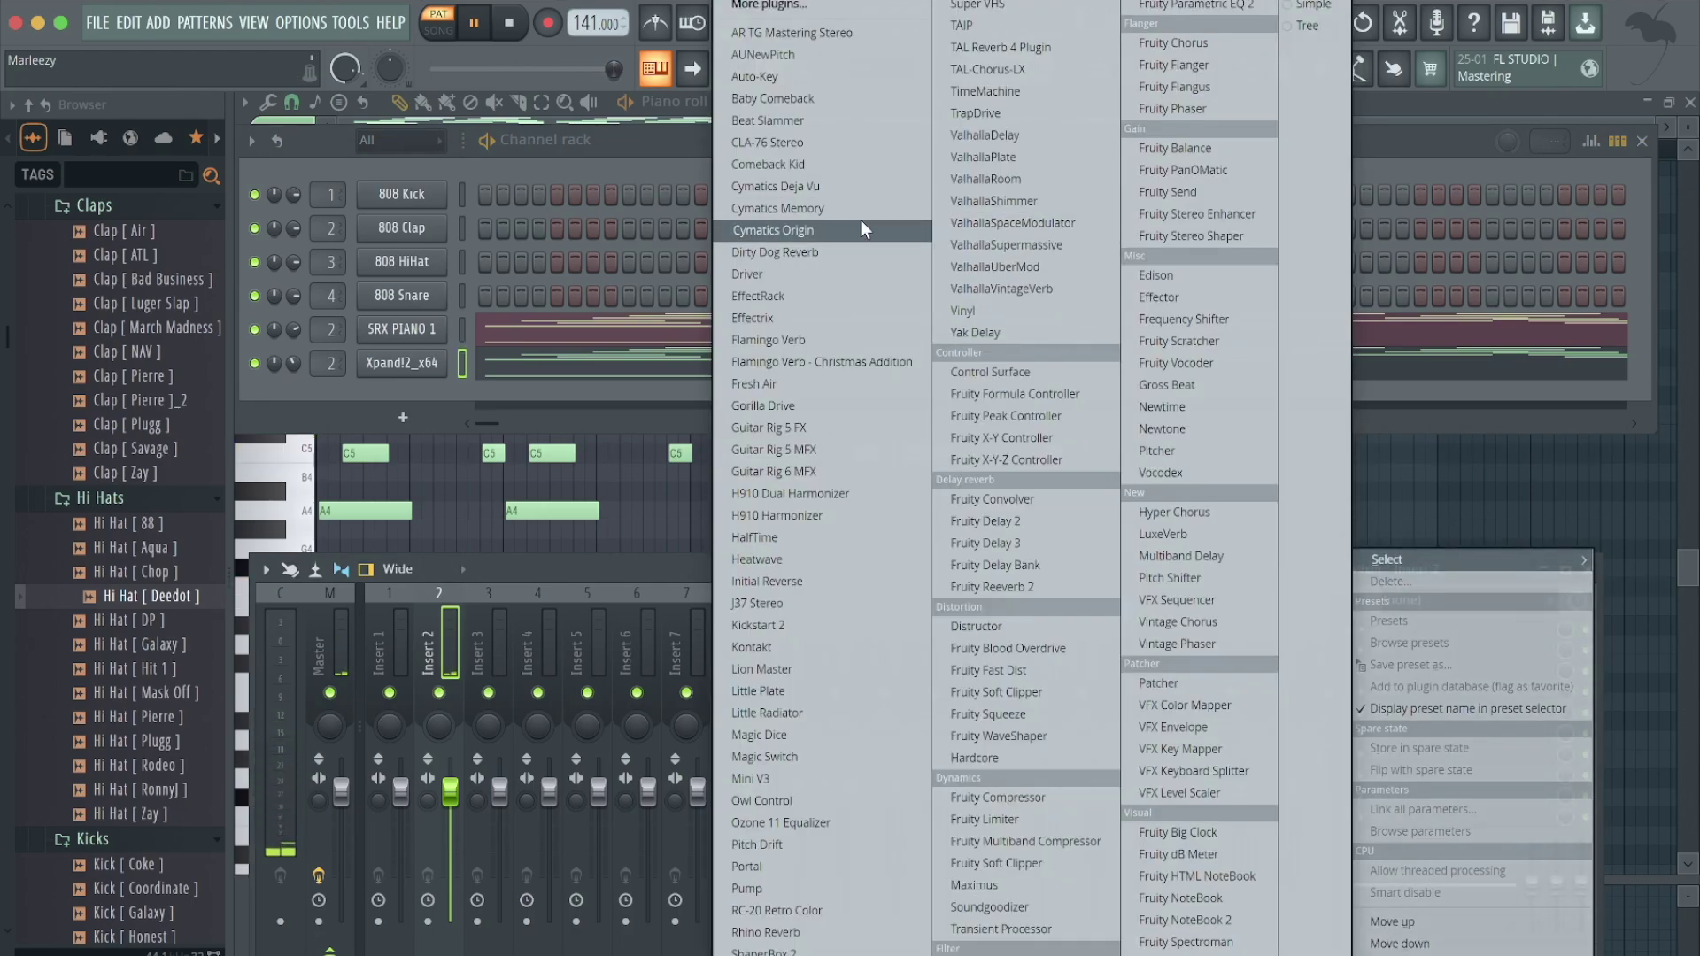
click(651, 530)
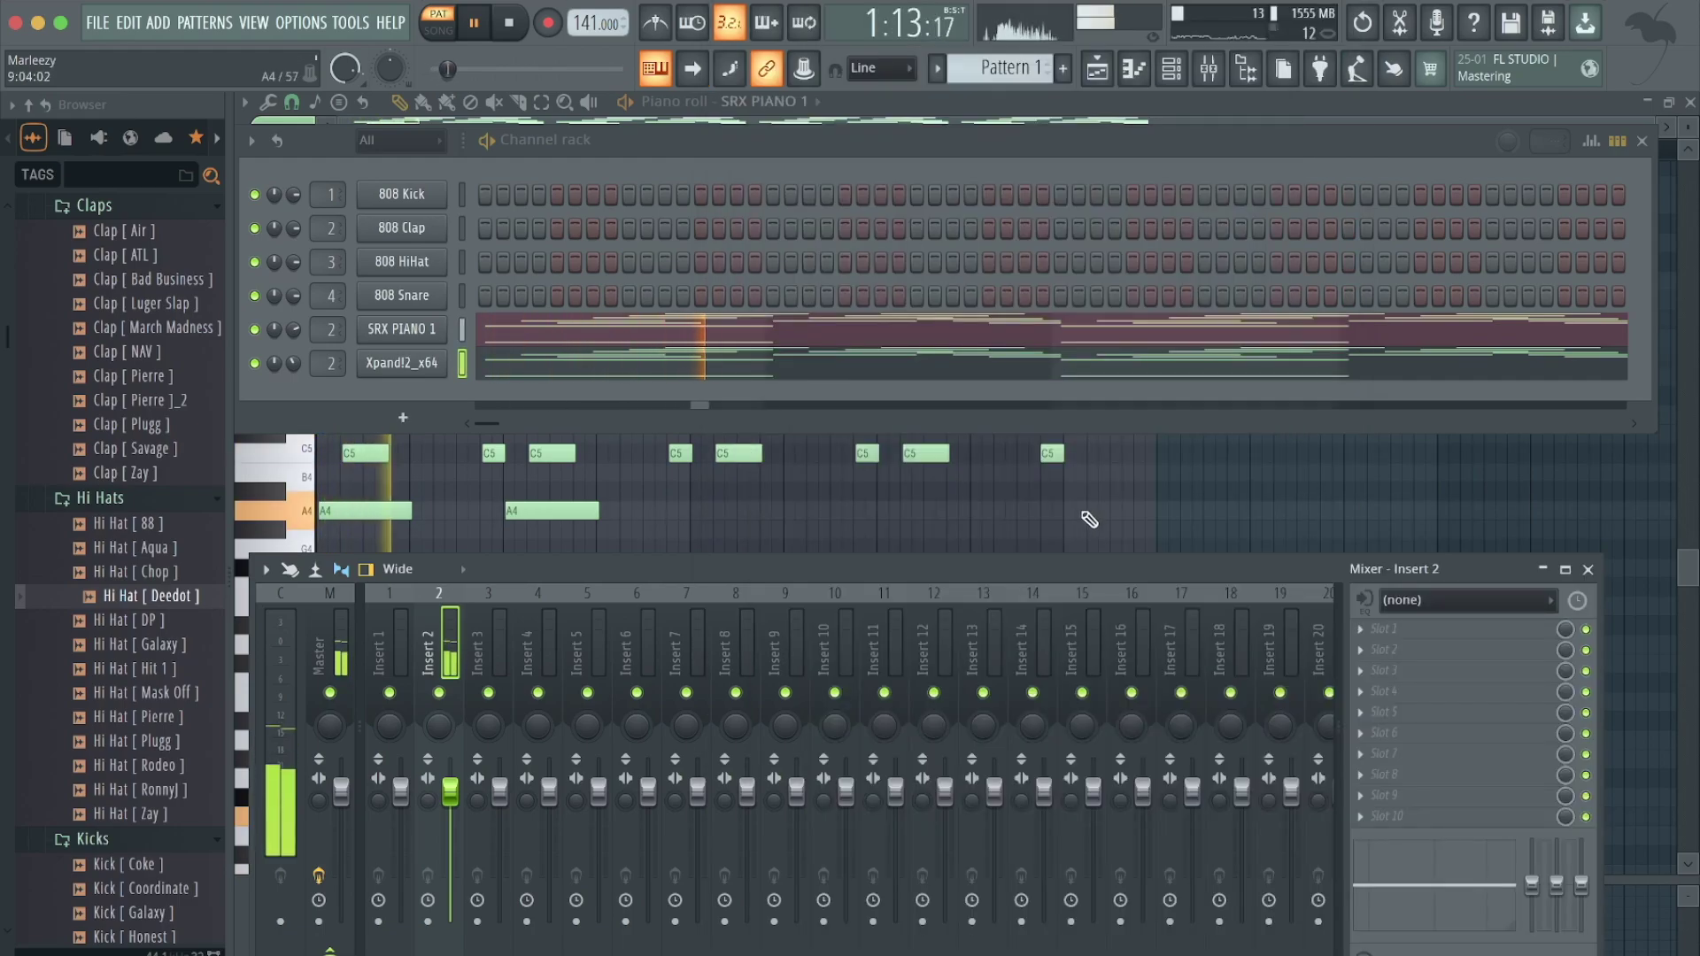
click(1089, 523)
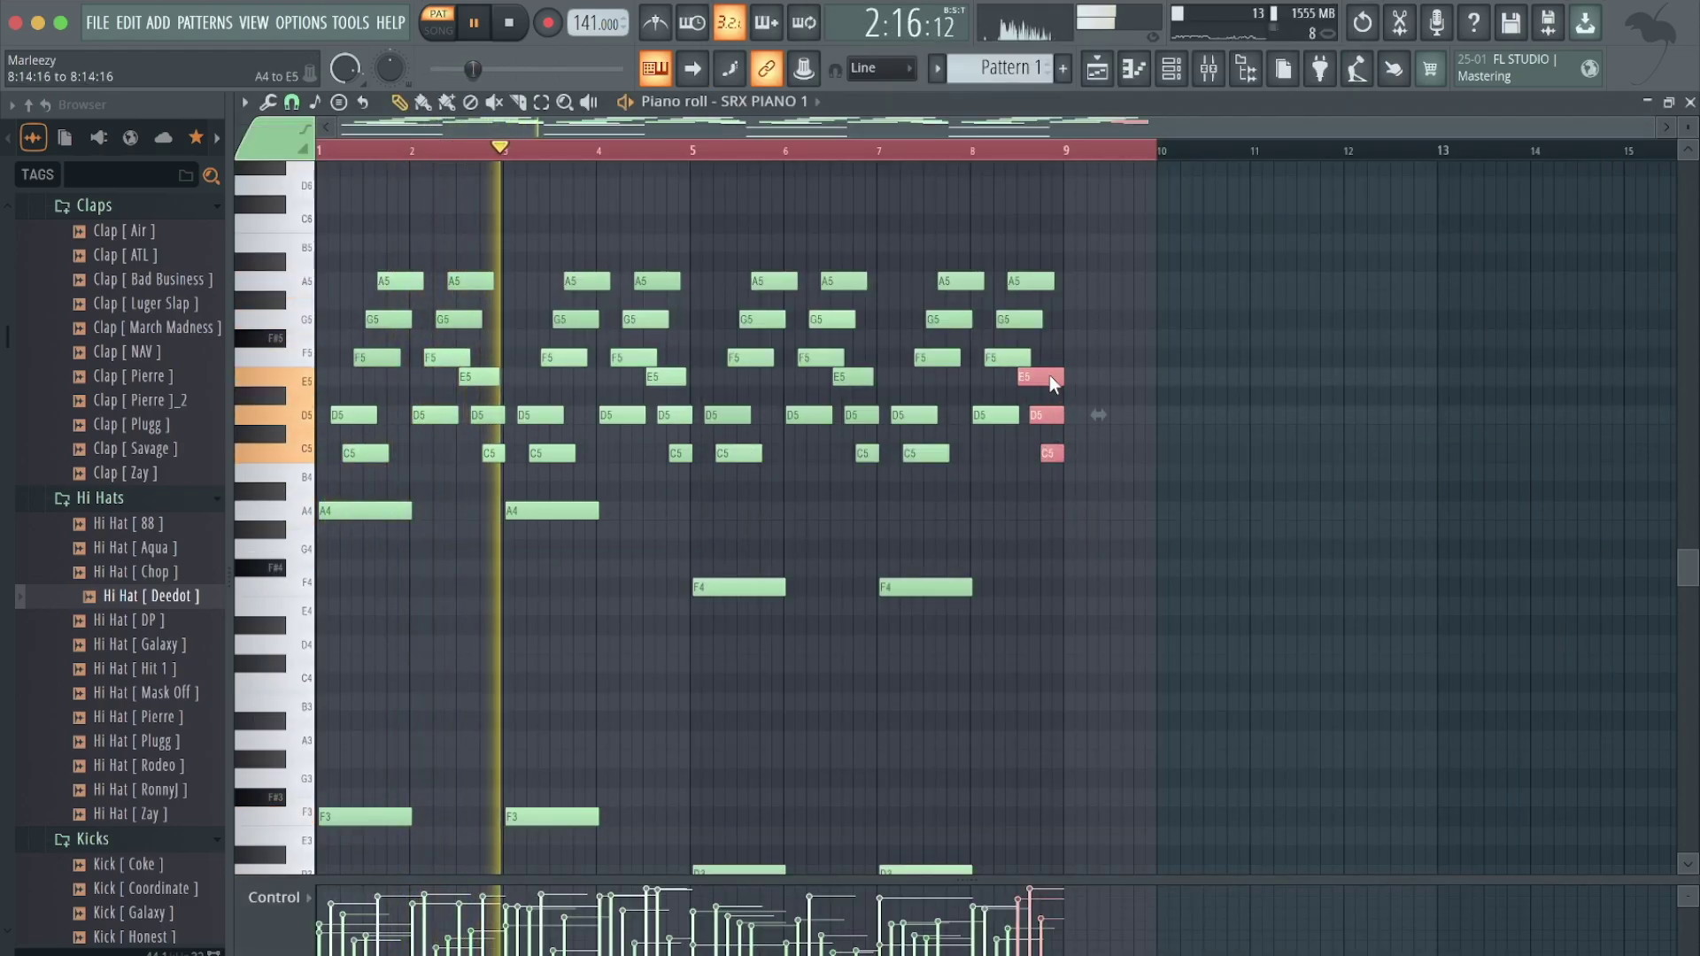
click(1172, 68)
- Copy the Xpand!2_x64 channel's notes and paste them into SRX PIANO 1
right_click(410, 329)
click(402, 348)
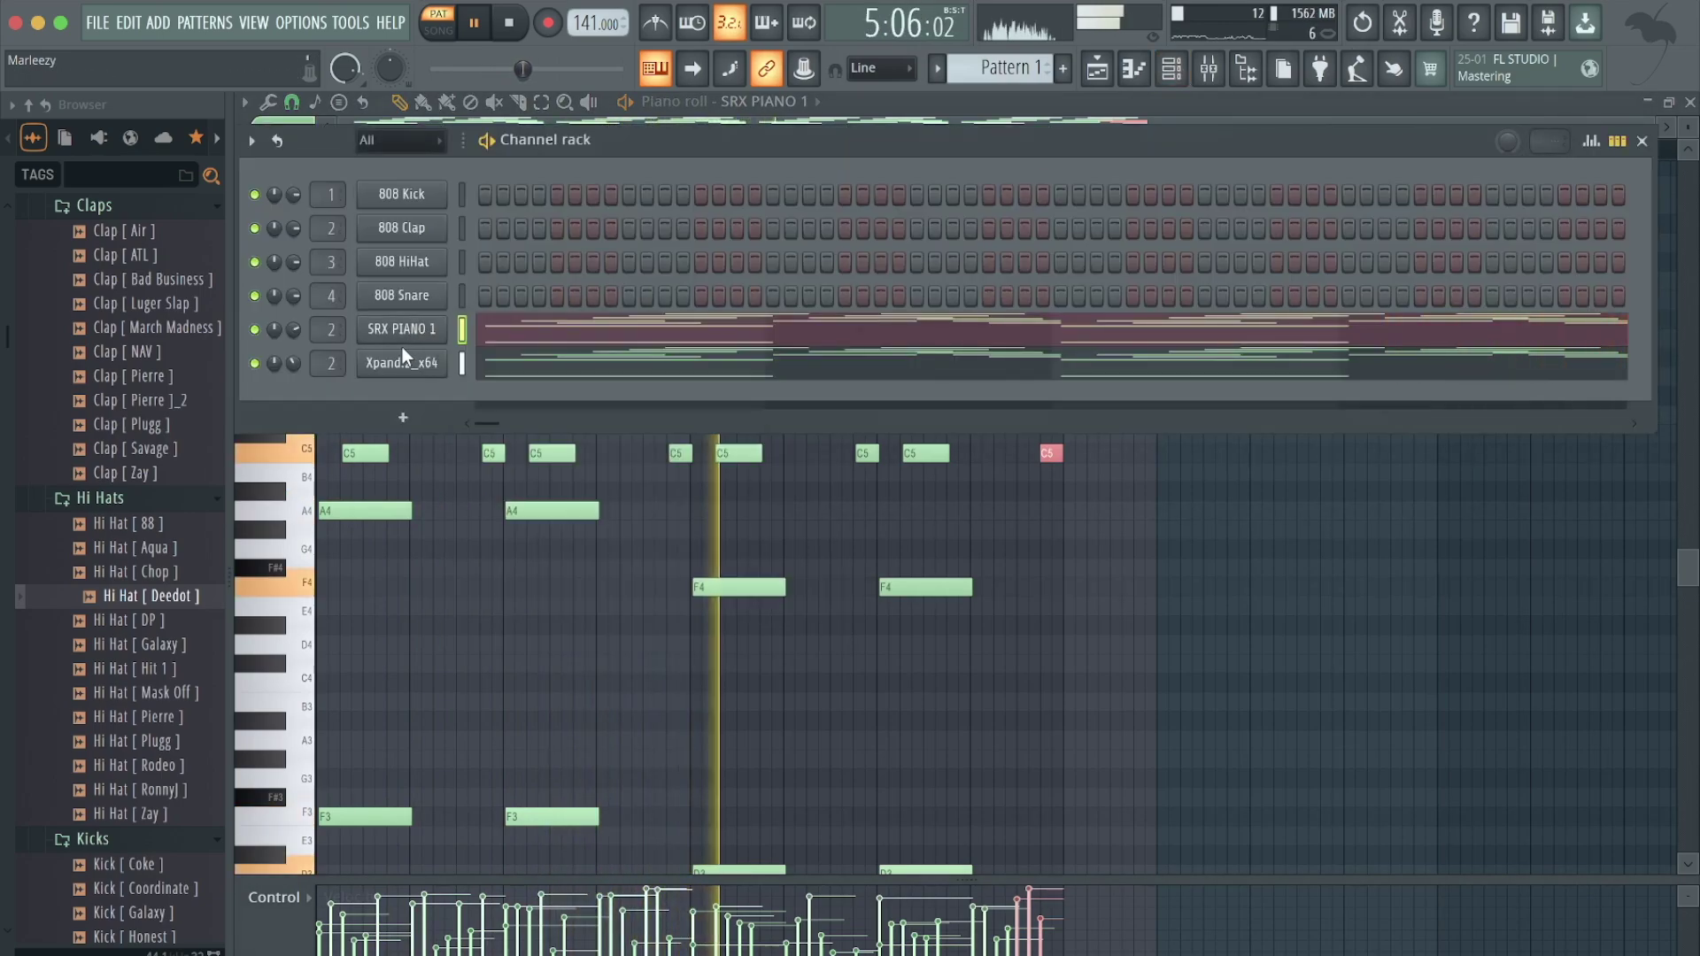
right_click(402, 366)
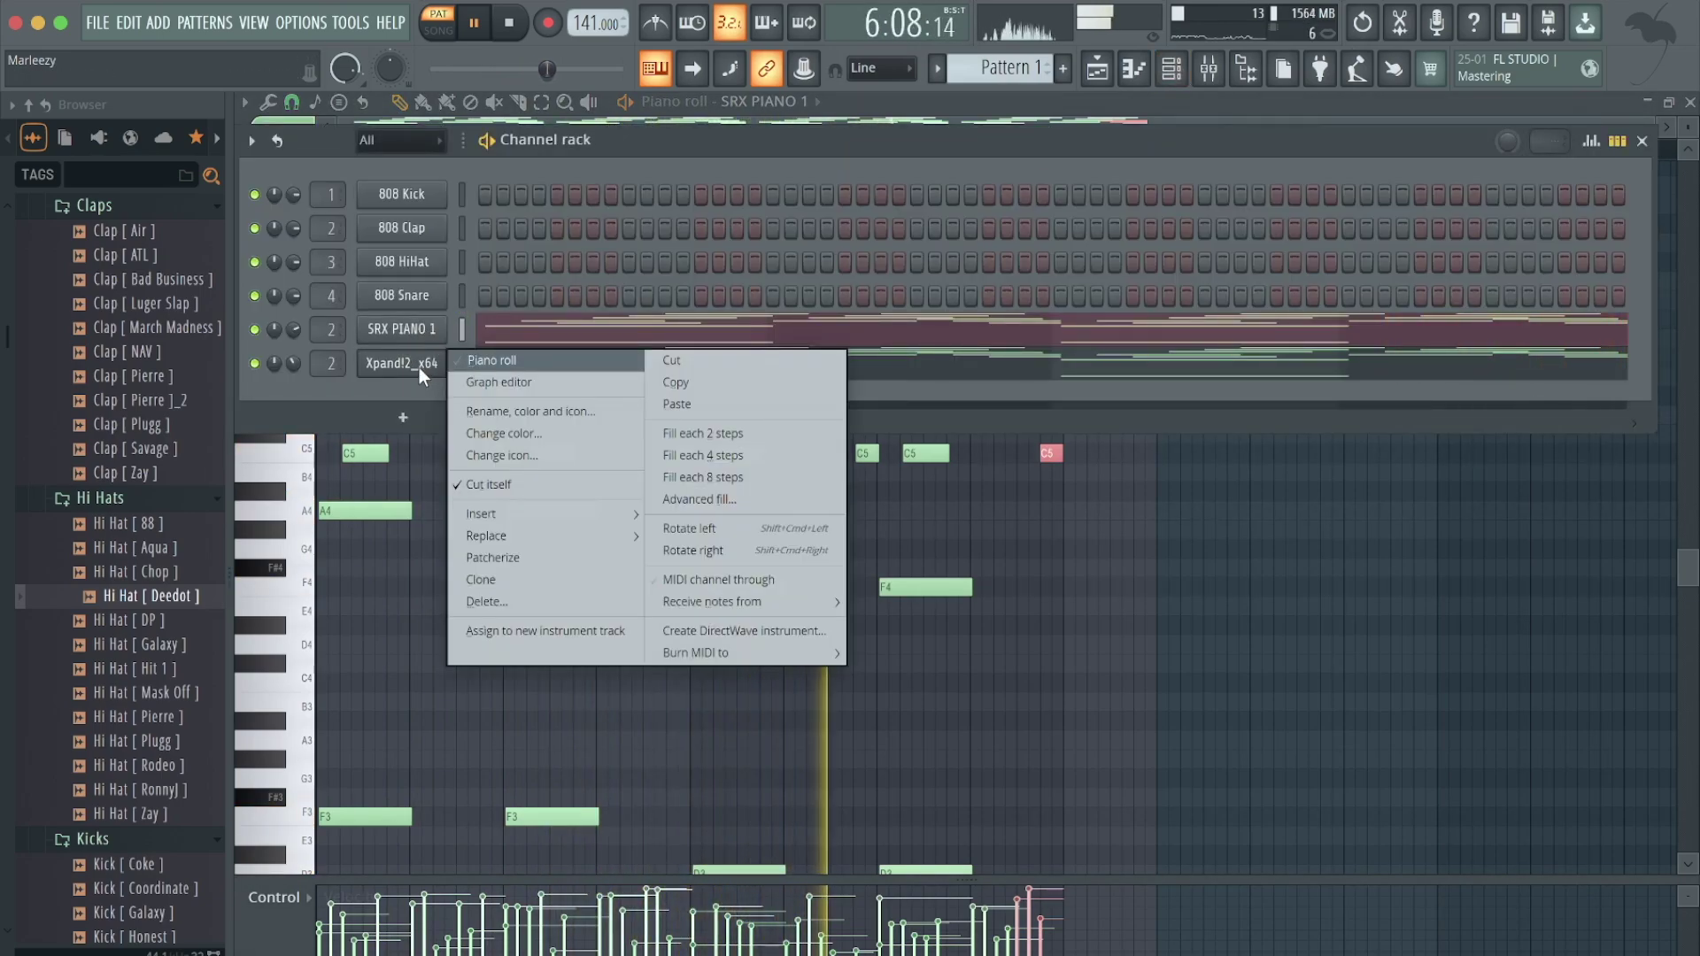
click(416, 364)
right_click(416, 364)
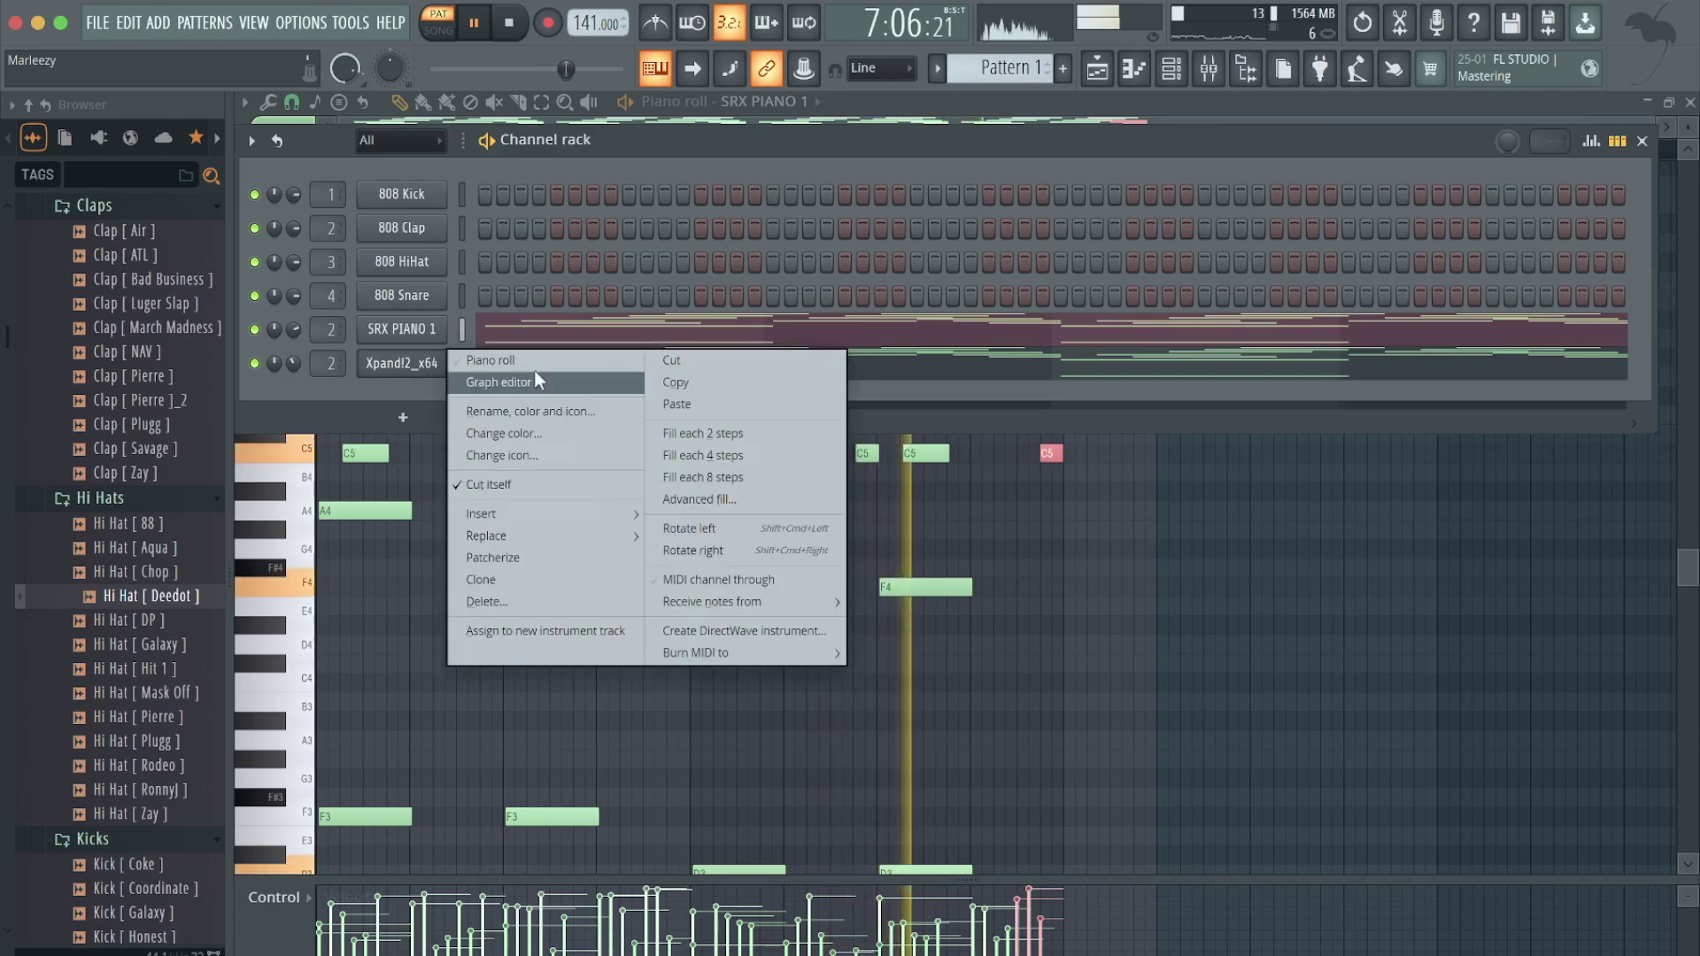
click(666, 382)
right_click(413, 335)
click(669, 368)
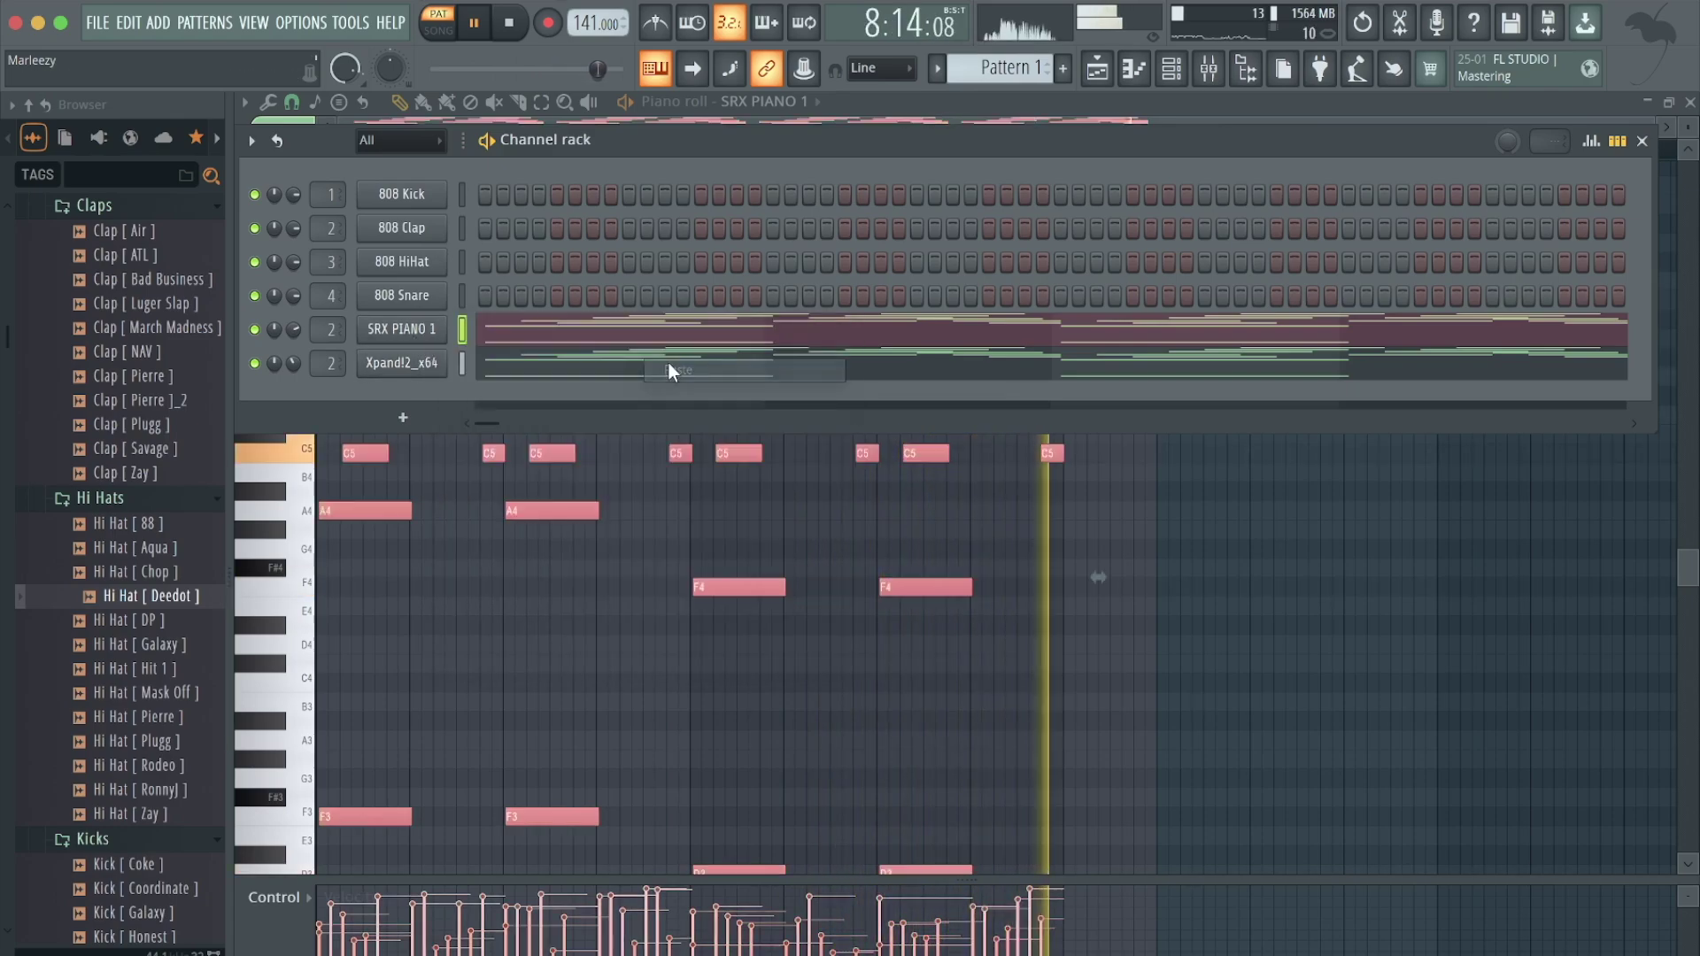
- Limit the time selection to bars 1–8 and play the looped melody
key(space)
key(F6)
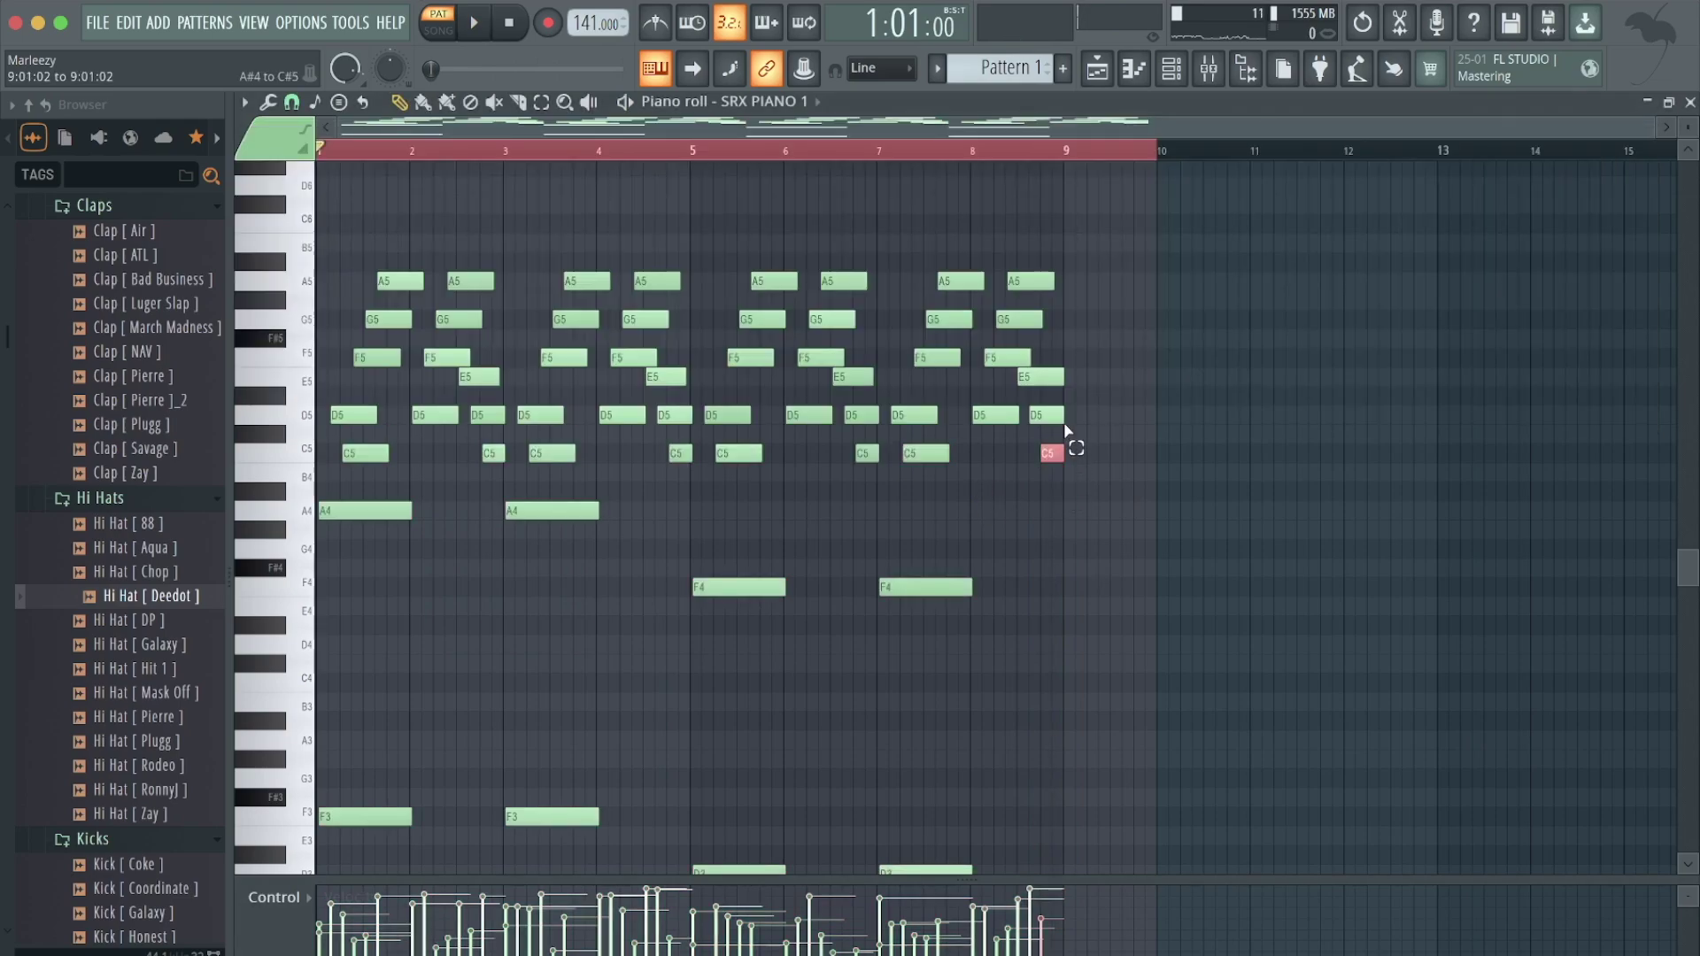
drag(1066, 429, 1061, 381)
click(1107, 401)
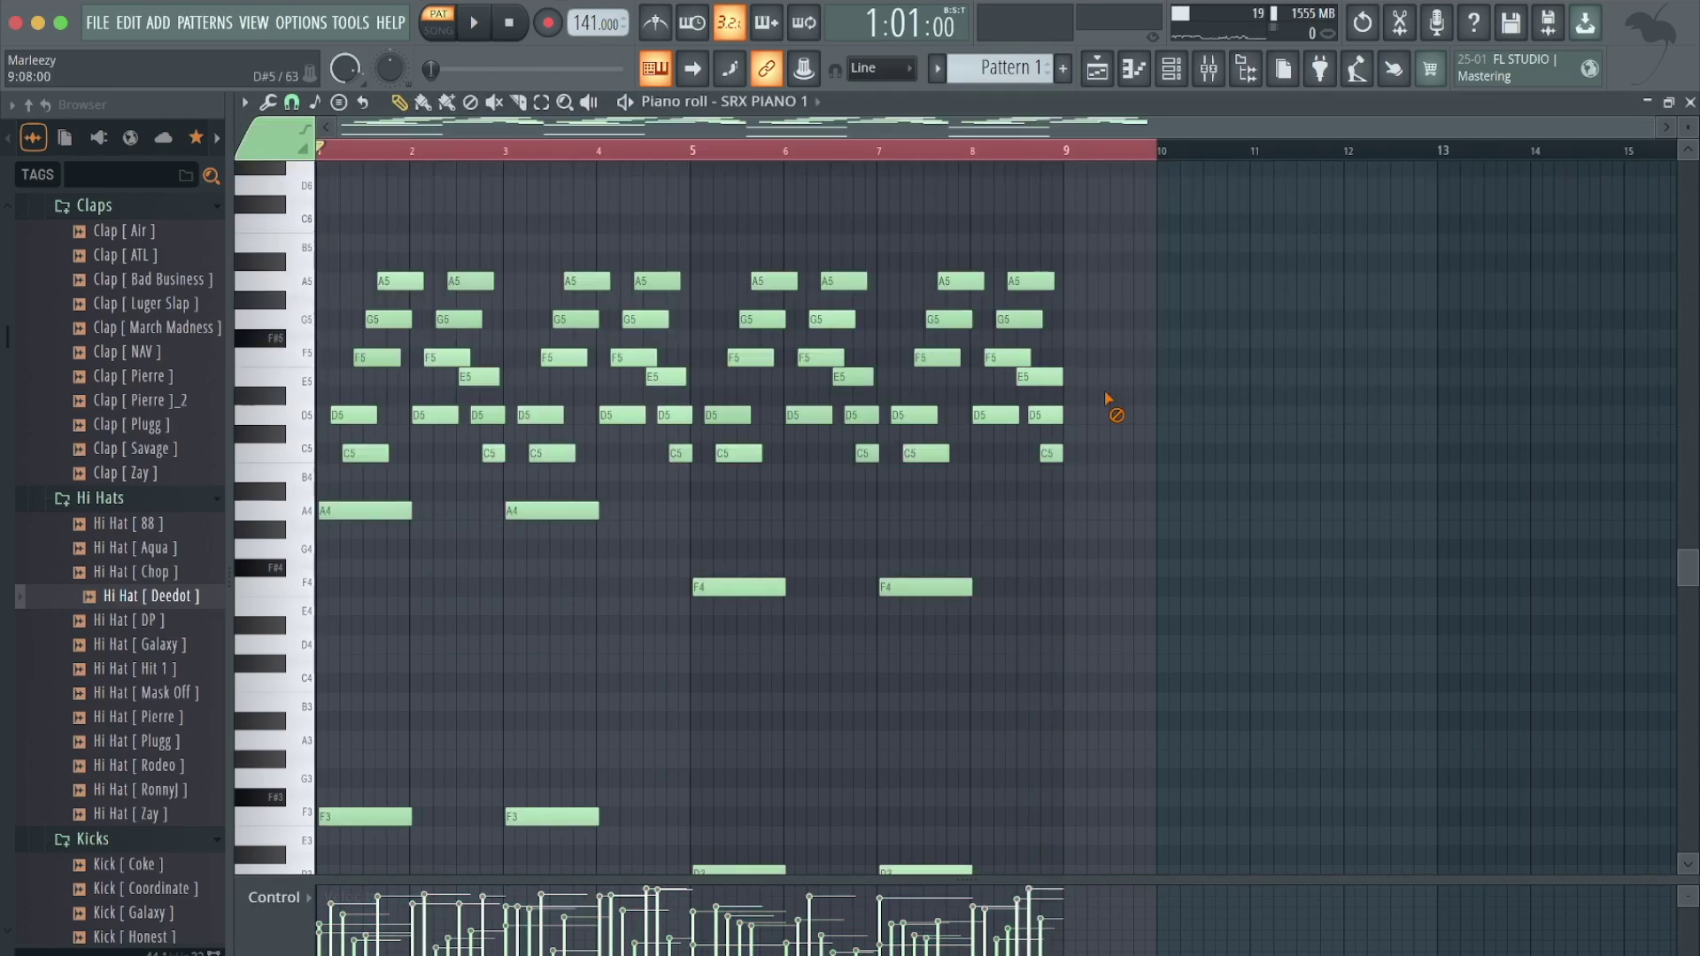
drag(1107, 167, 1055, 155)
key(space)
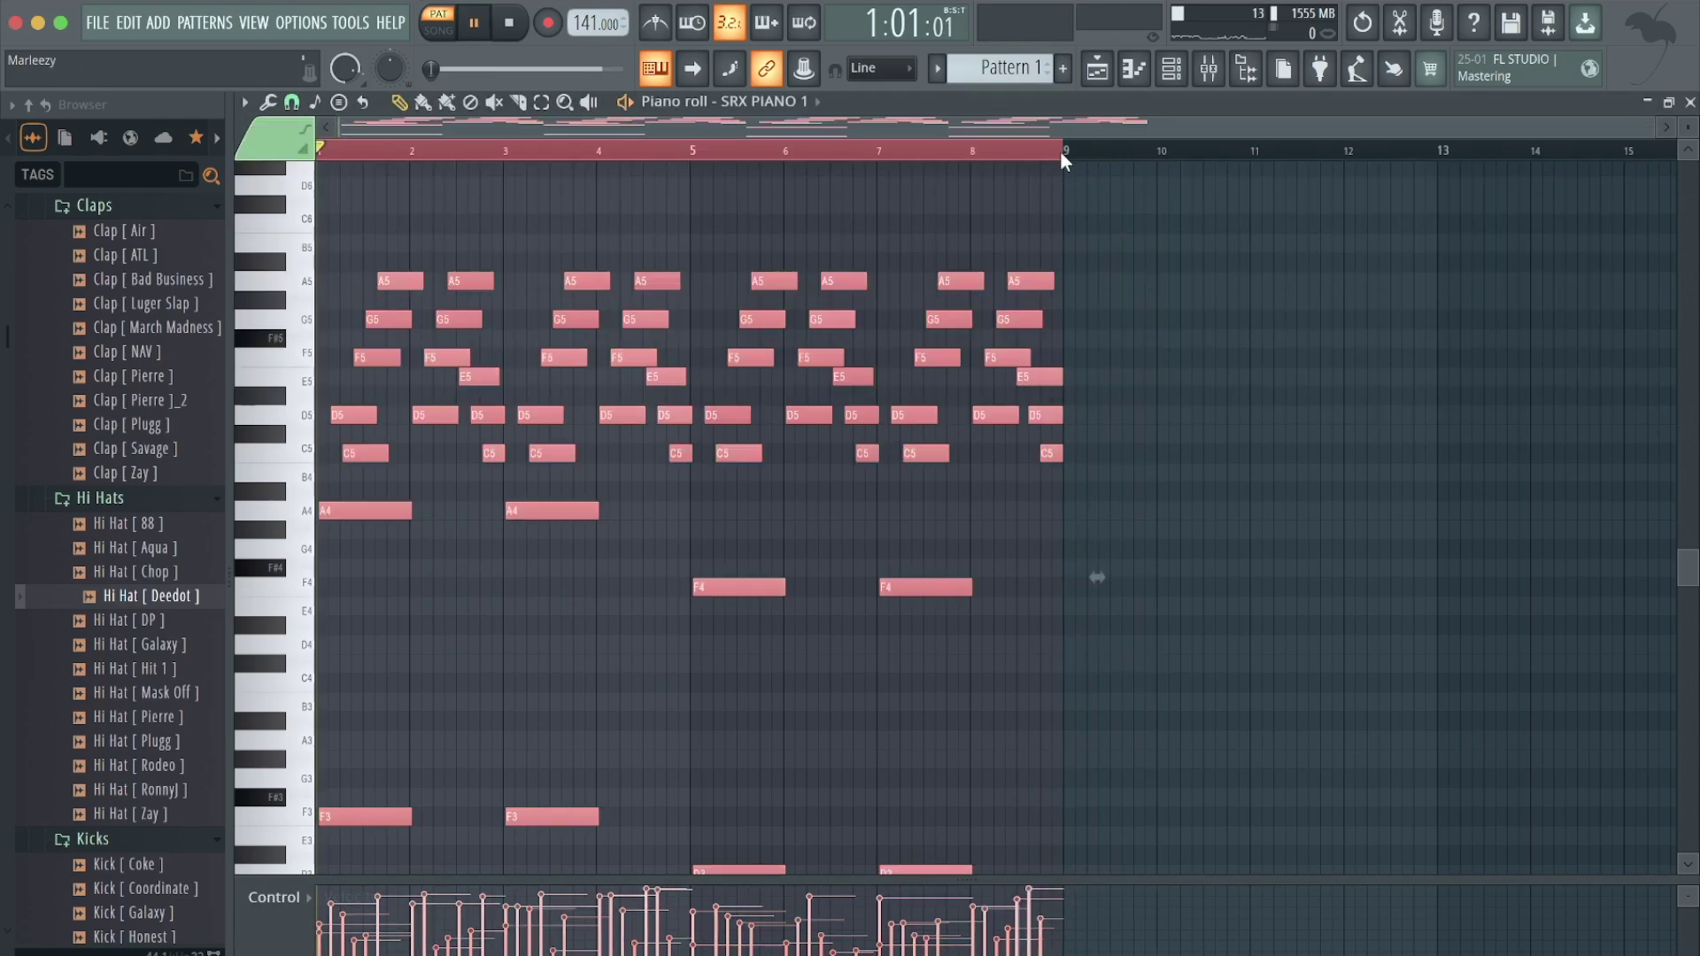
- Load ValhallaVintageVerb into mixer insert 2's first slot
click(1171, 69)
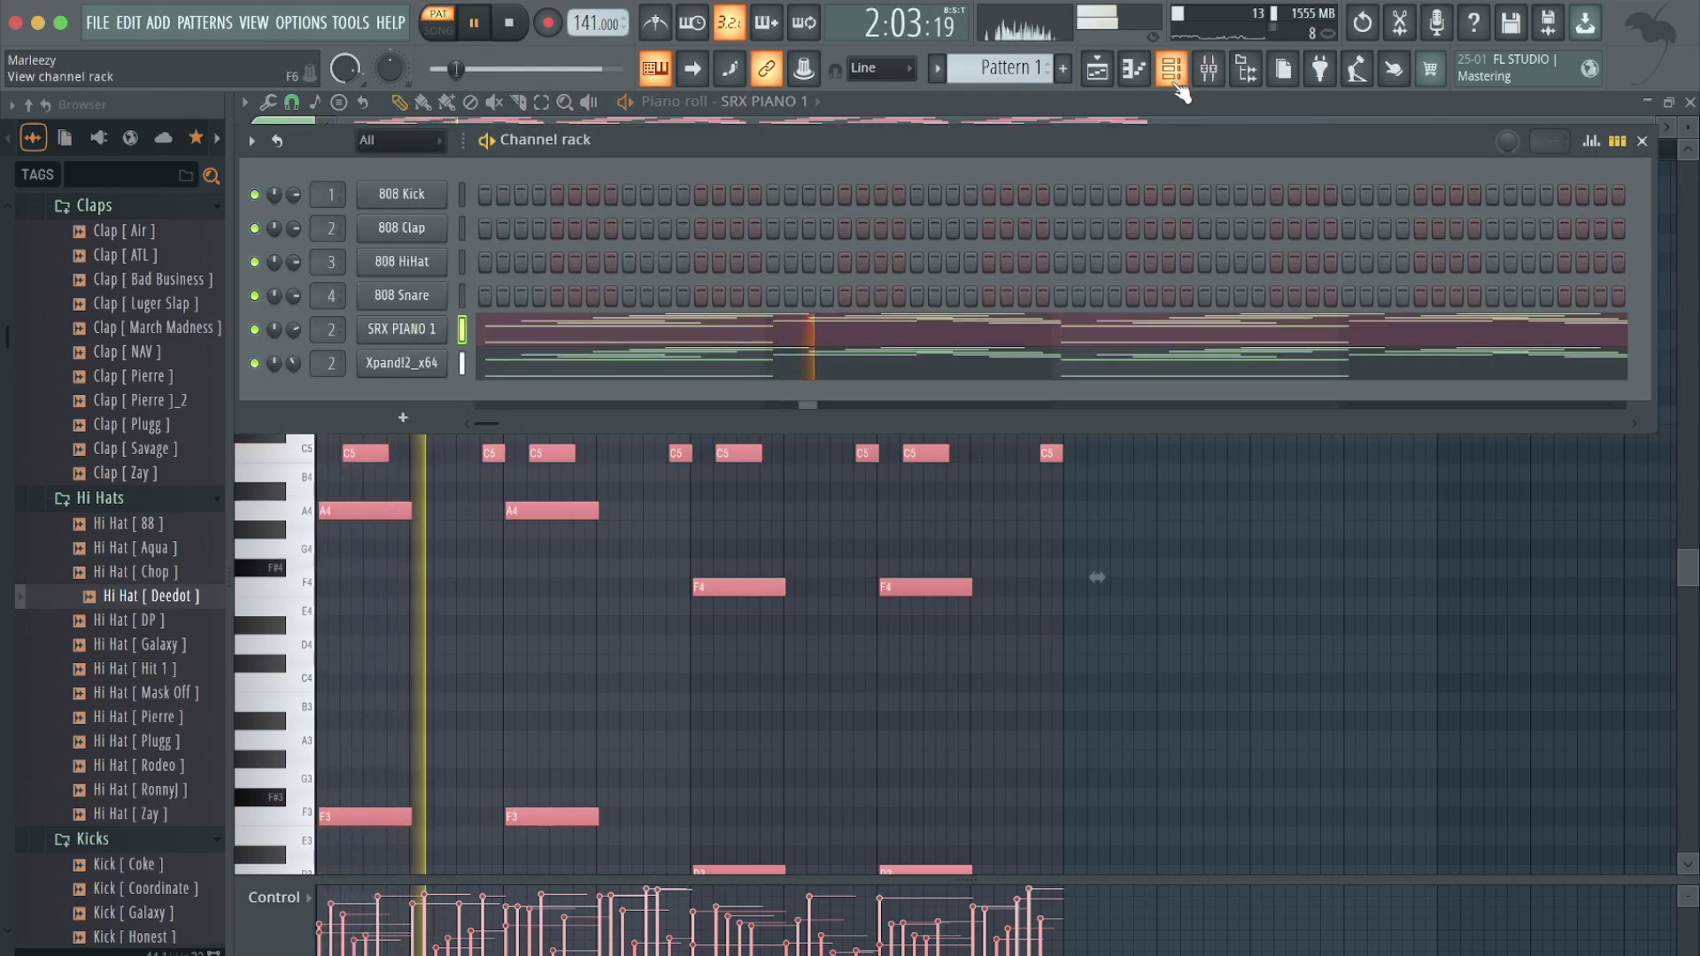
click(1209, 69)
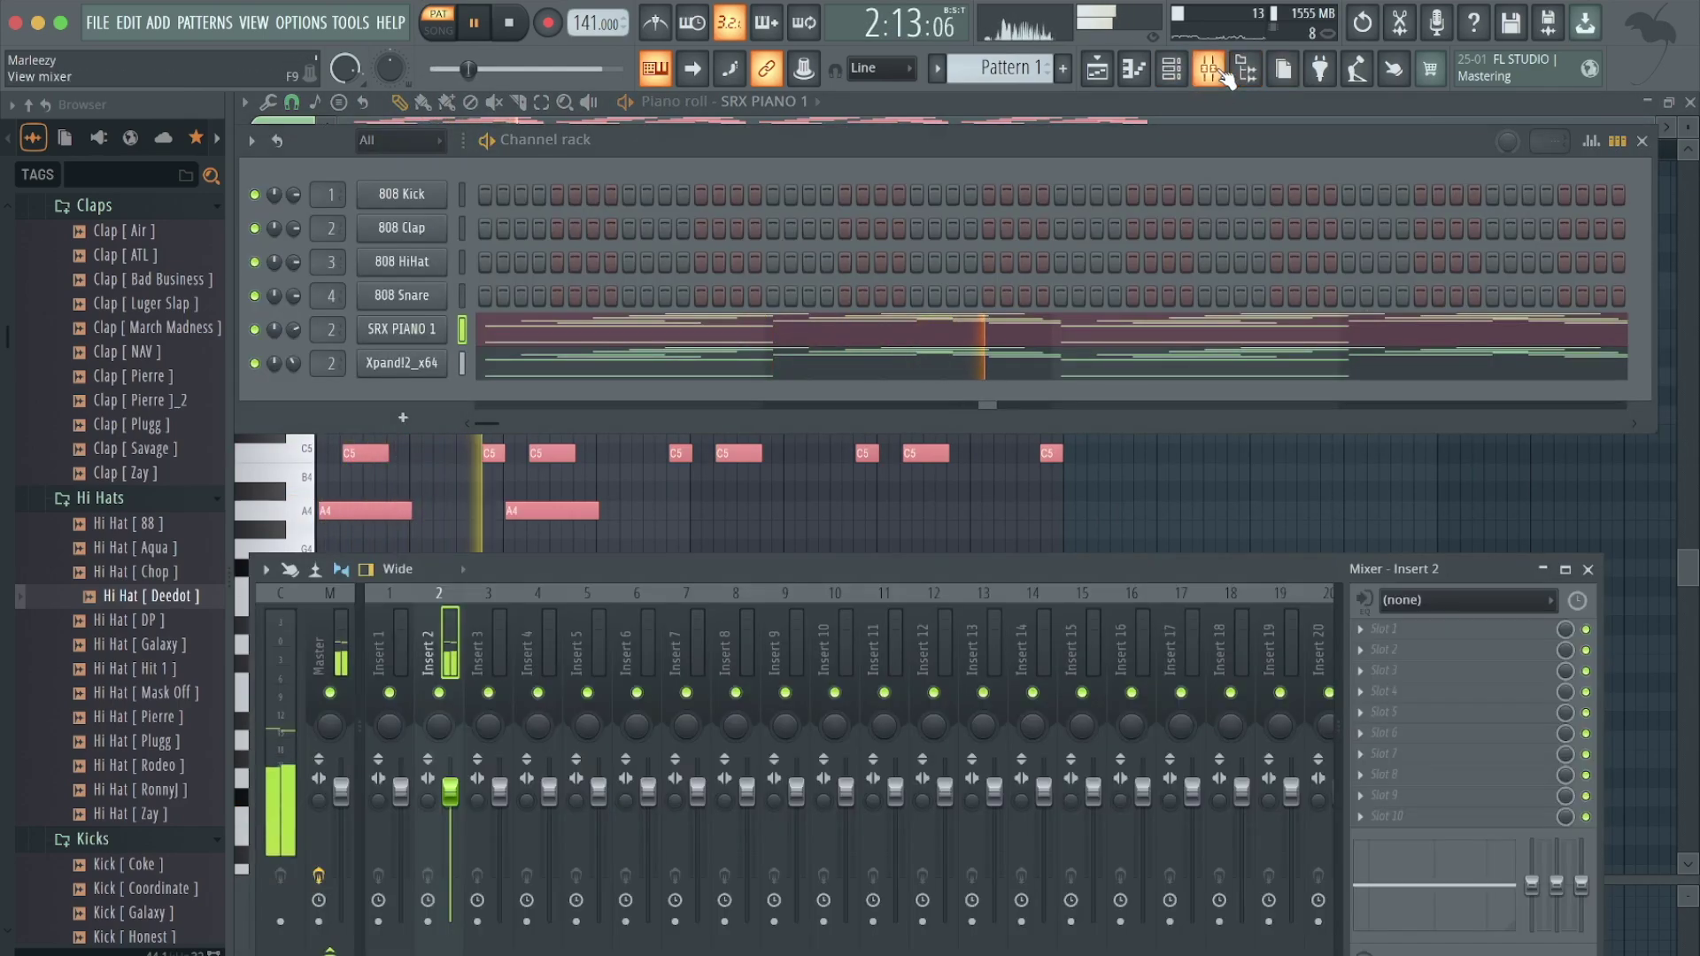
click(1370, 631)
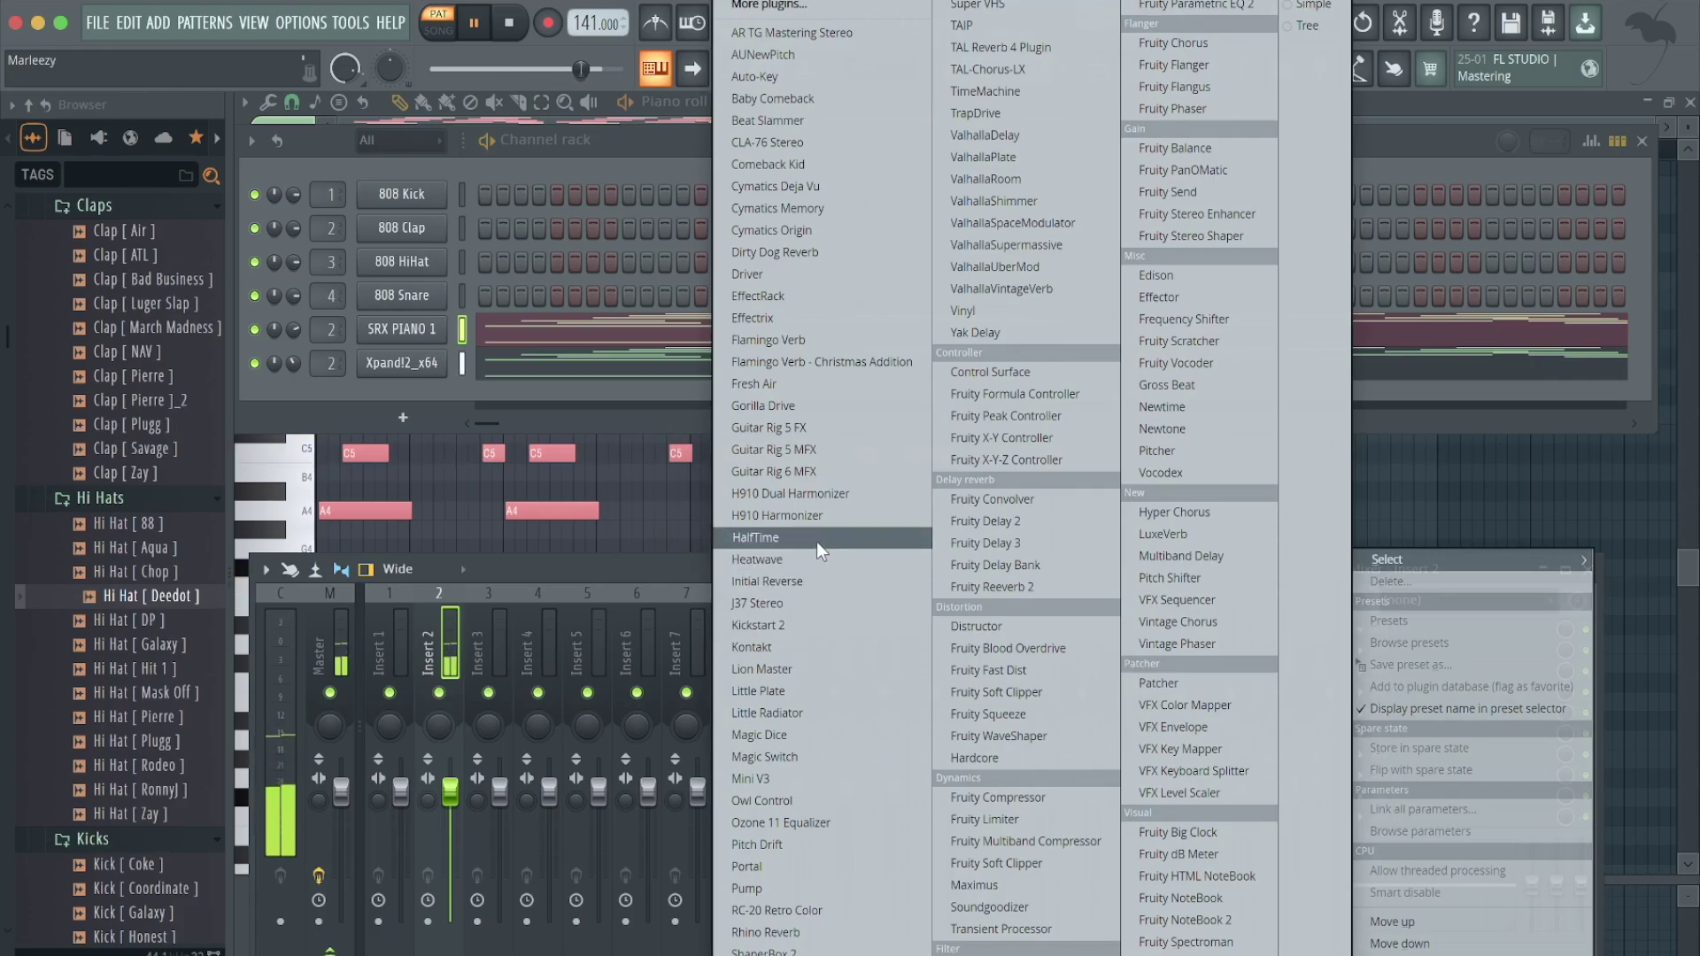
click(975, 293)
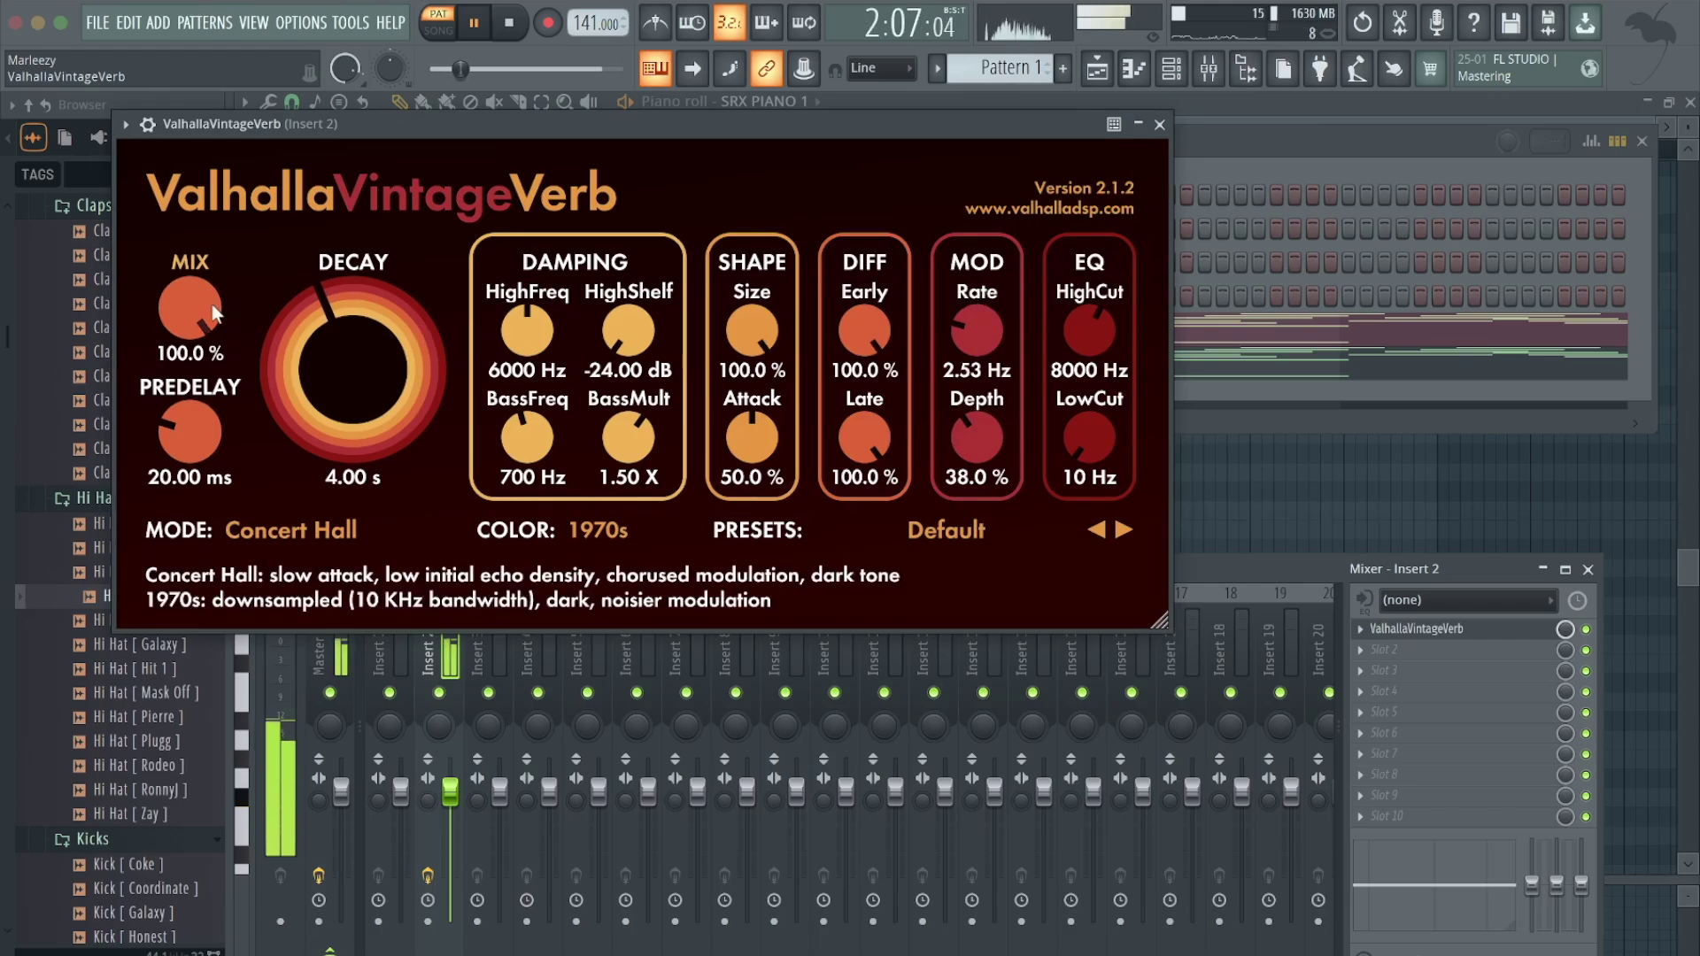
- Set the reverb colour to 1980s and load the SRand-Splashy Drum Space preset
drag(199, 300, 199, 315)
click(587, 529)
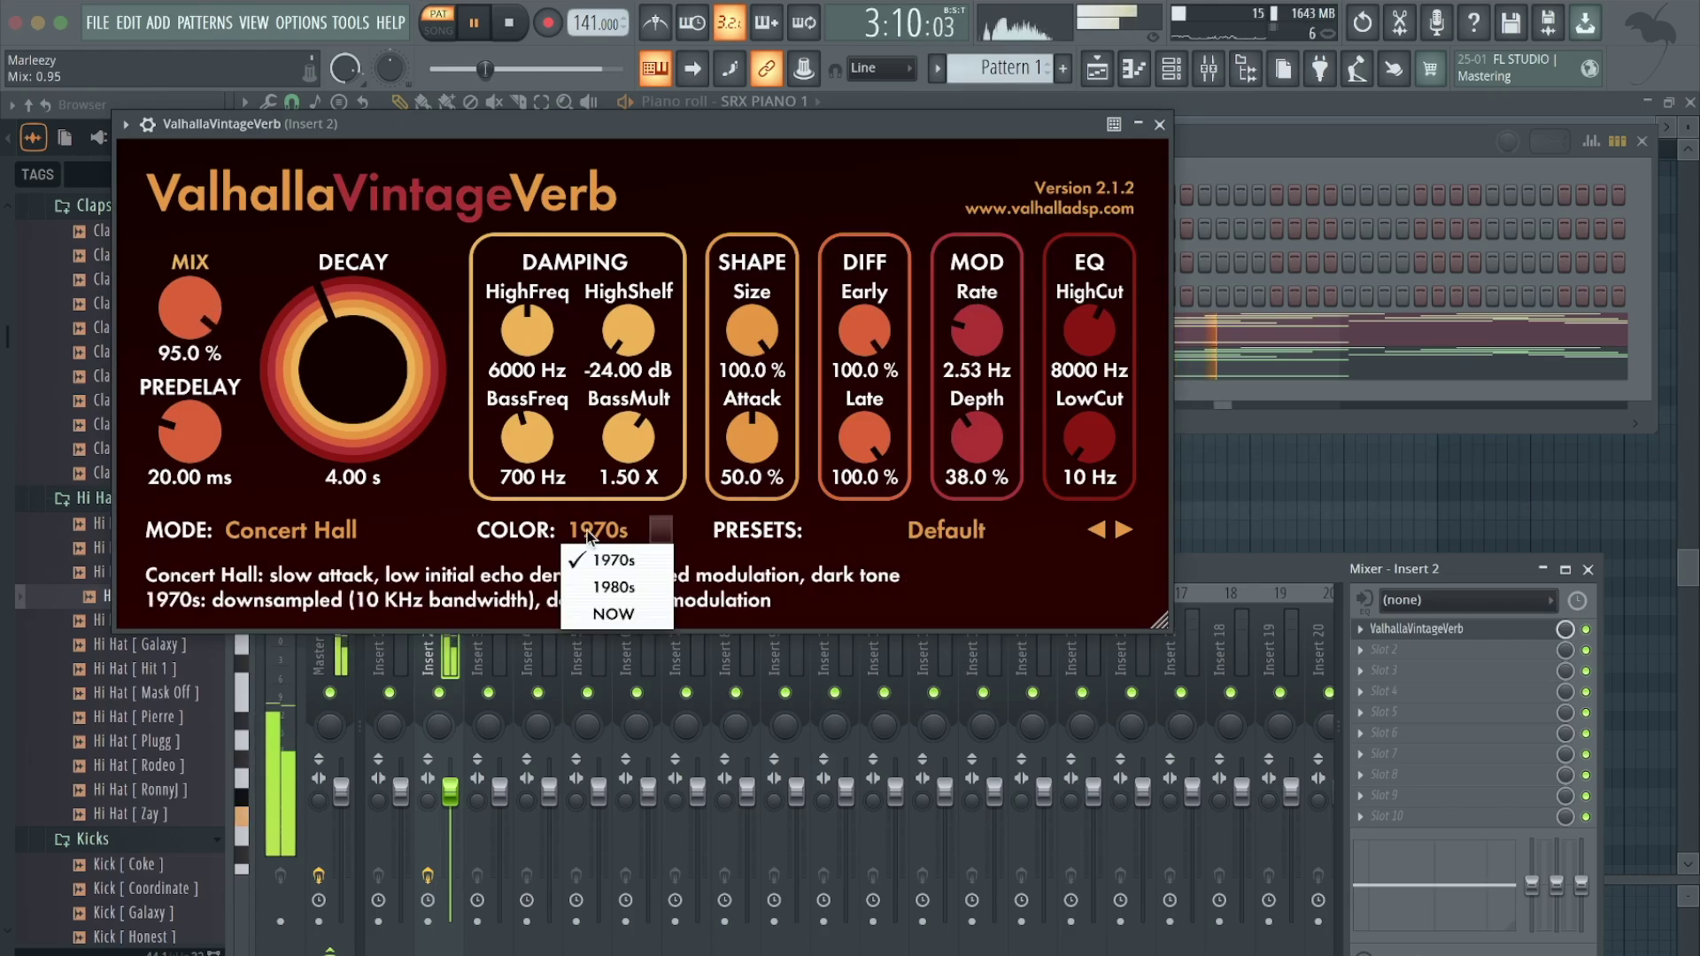
click(599, 587)
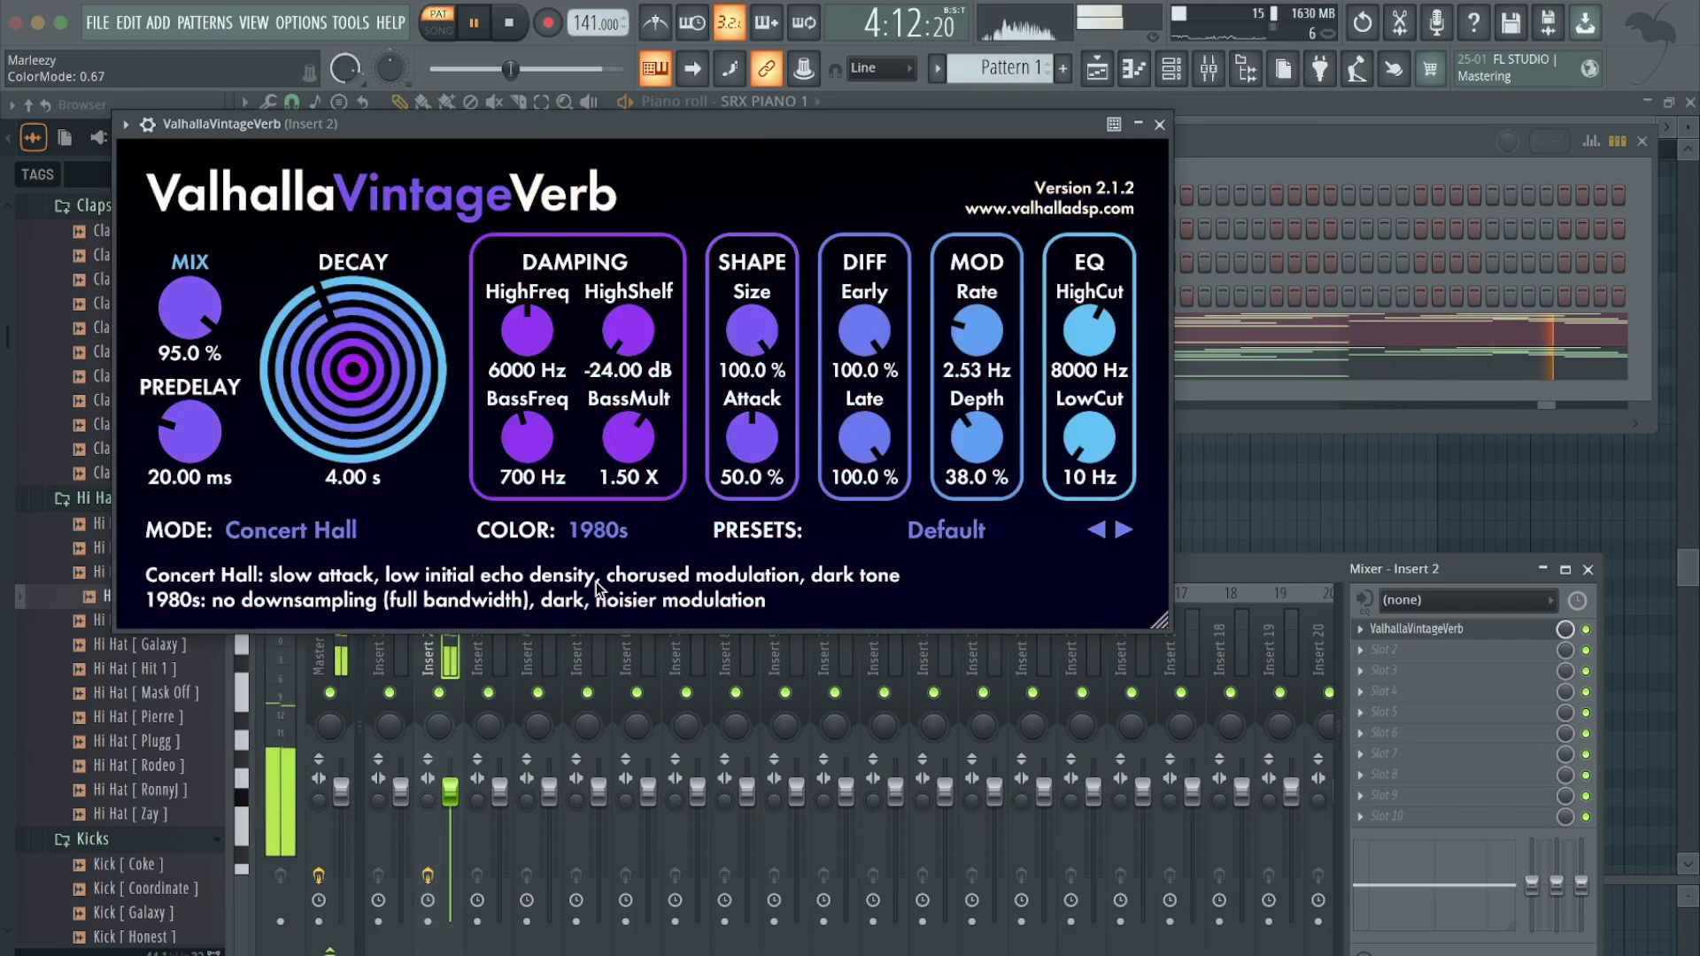
click(614, 531)
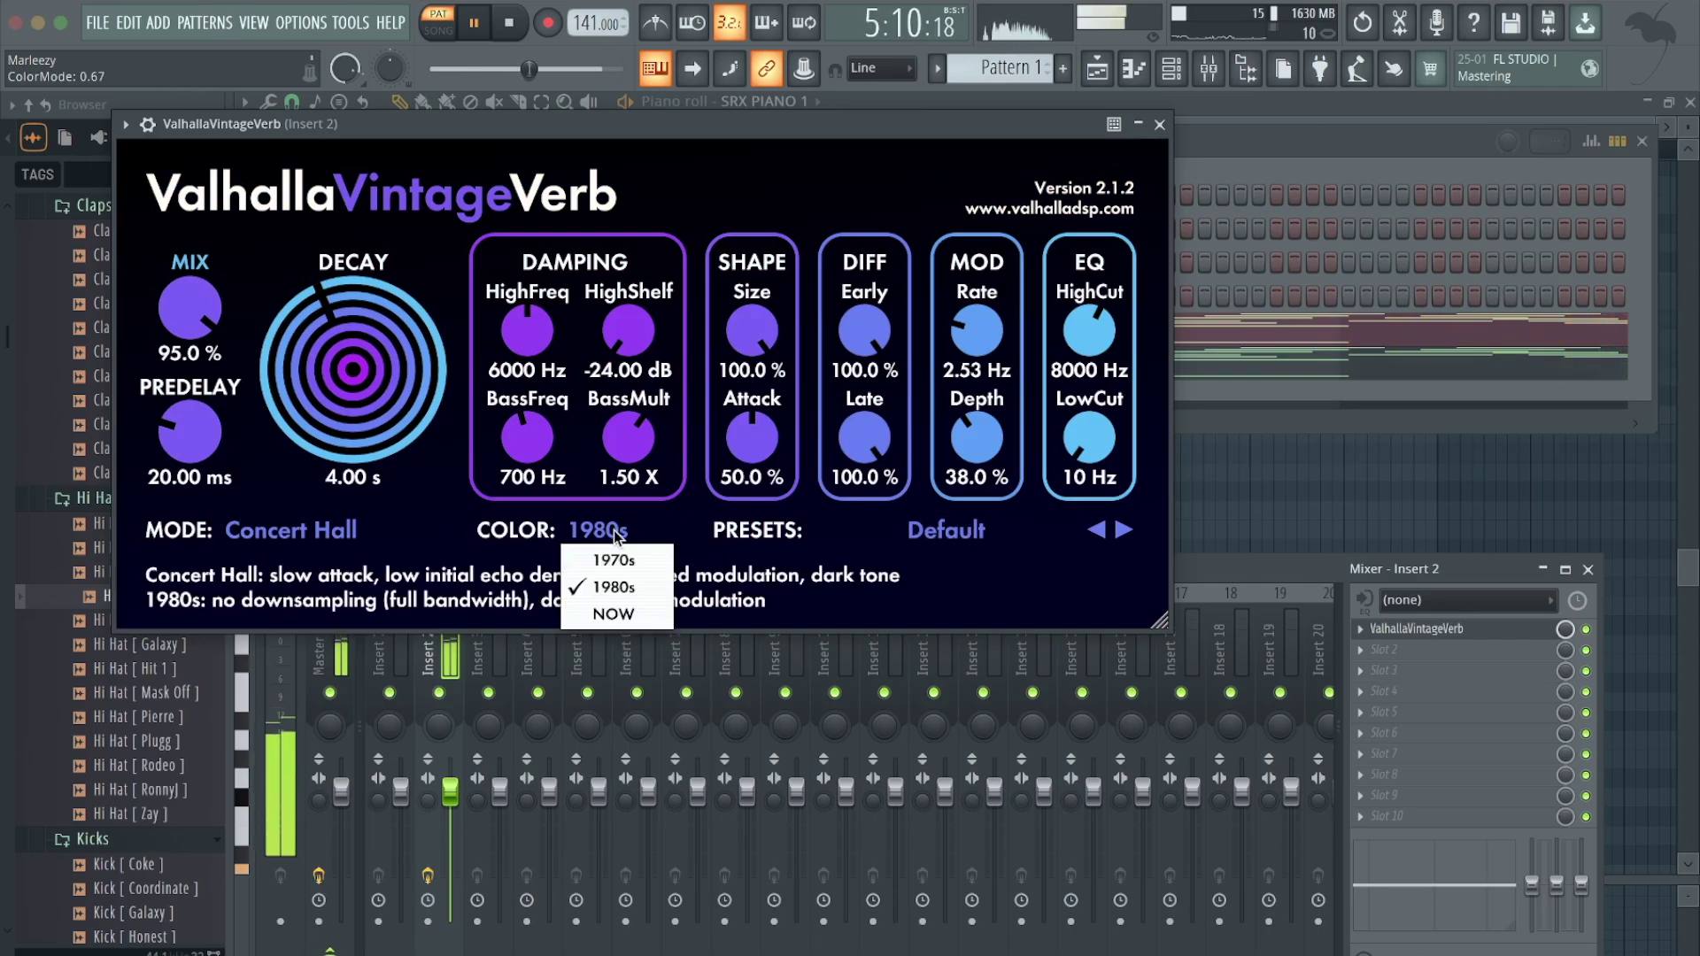
click(1014, 571)
click(1097, 530)
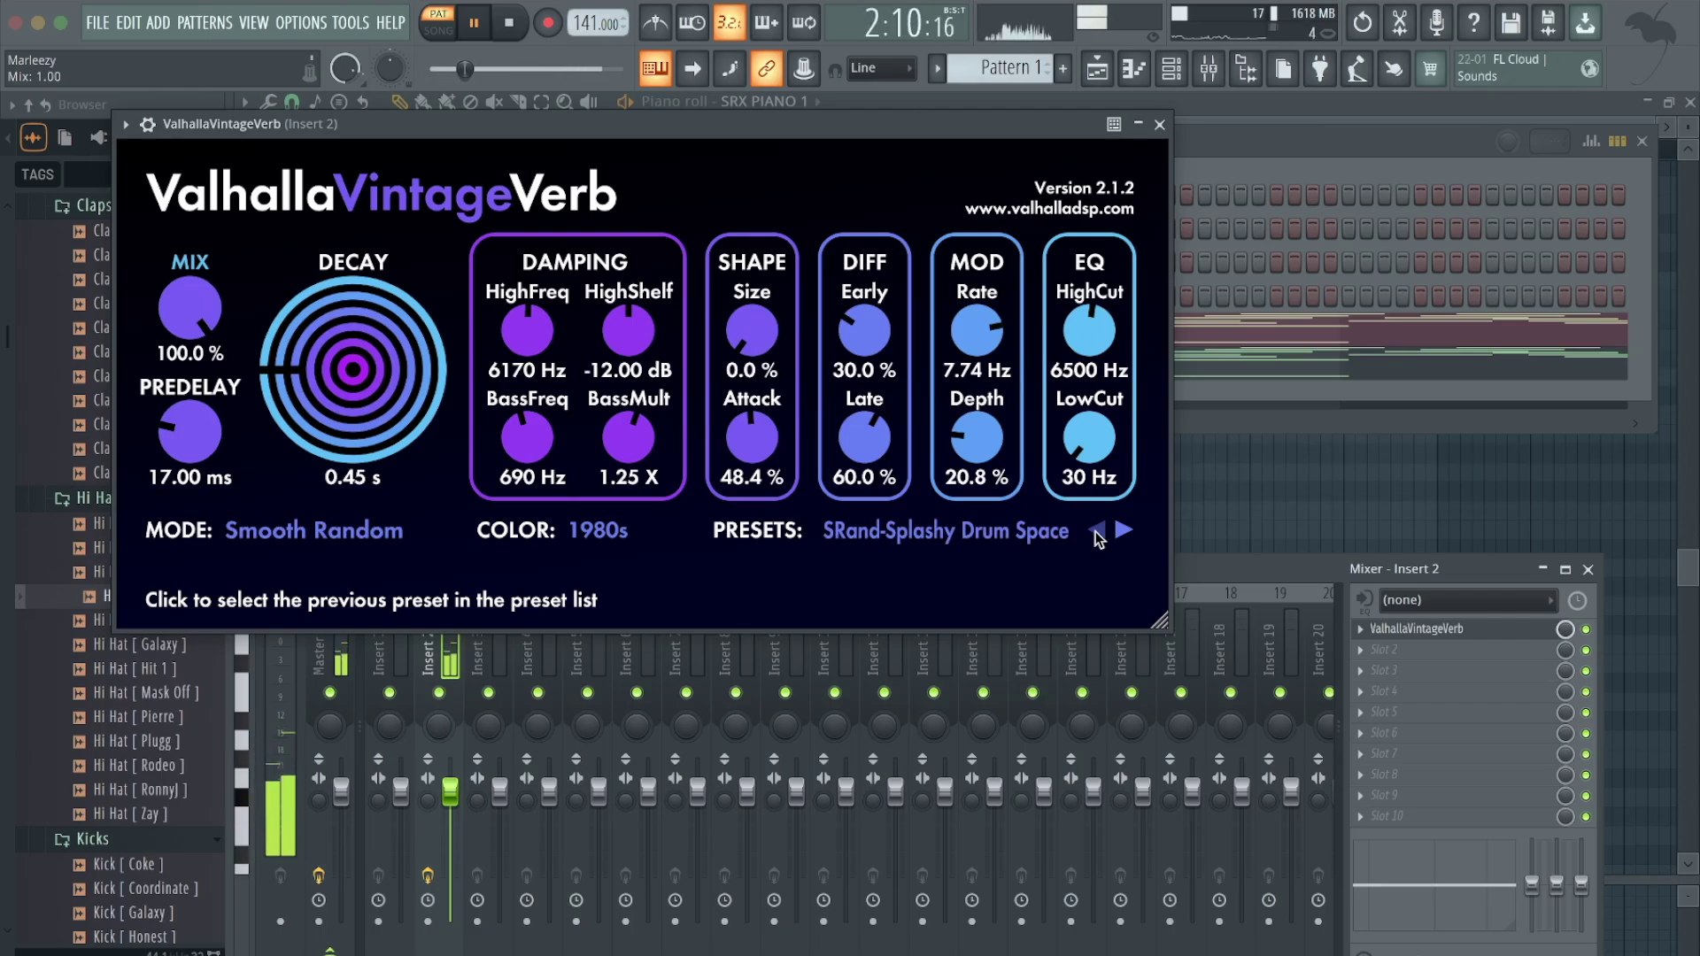
- Turn the reverb mix down to about 47% and close the reverb window
drag(188, 321, 147, 426)
drag(164, 348, 182, 306)
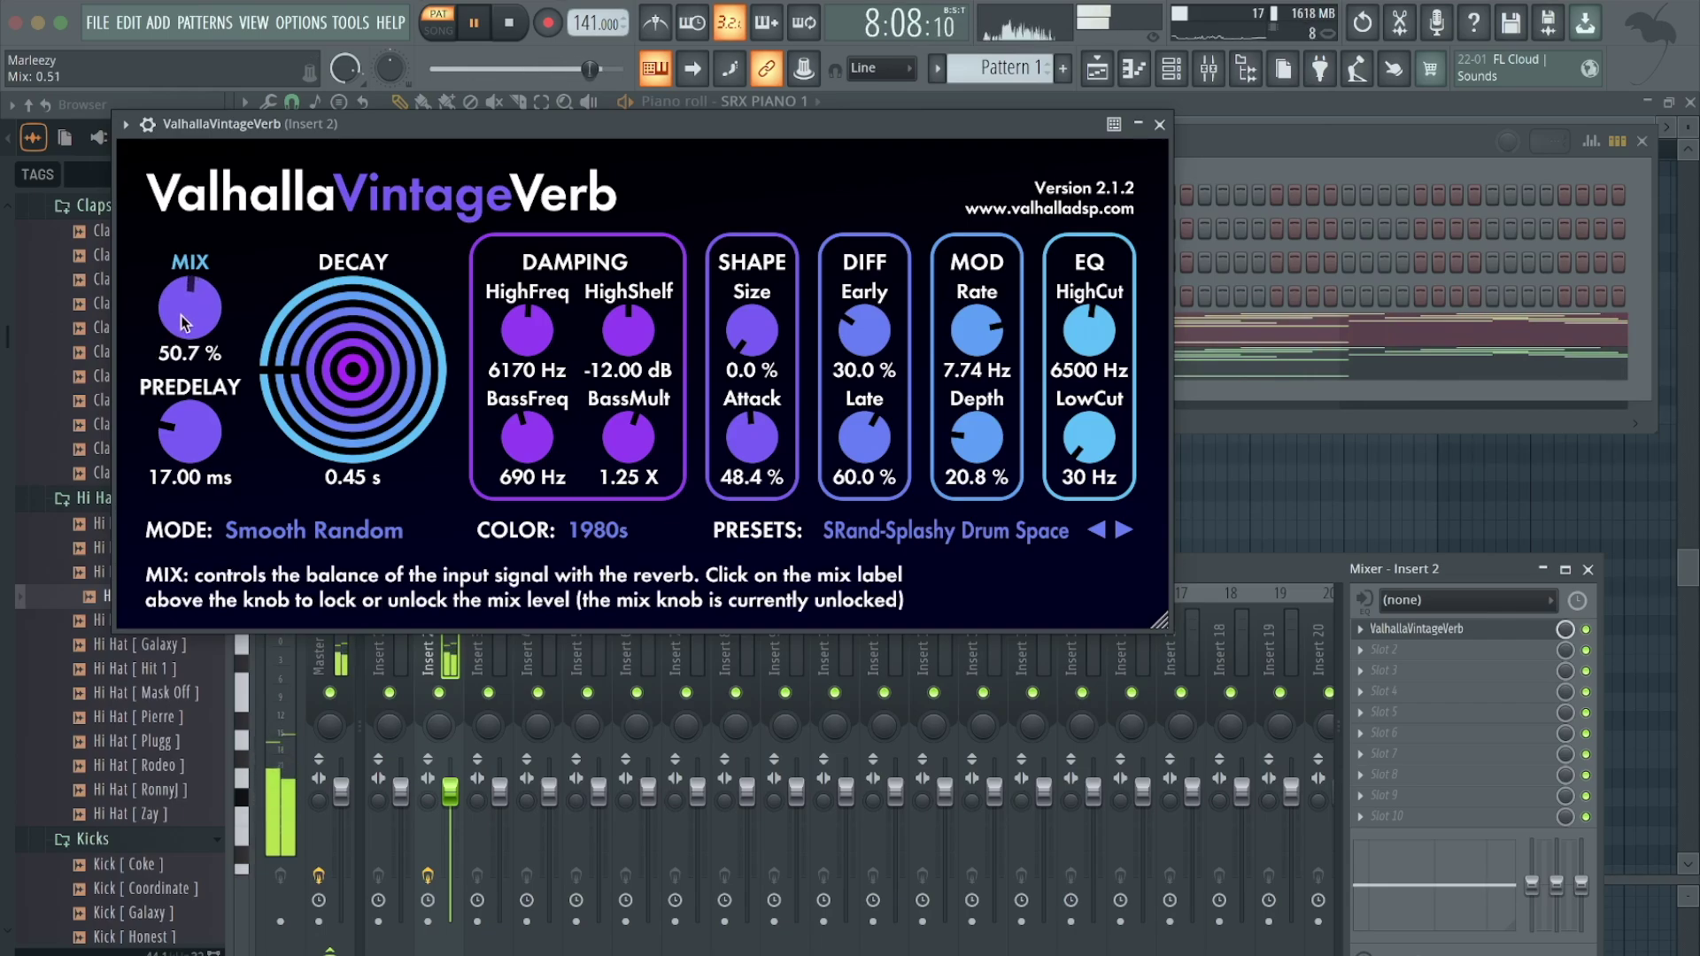
drag(181, 315, 181, 320)
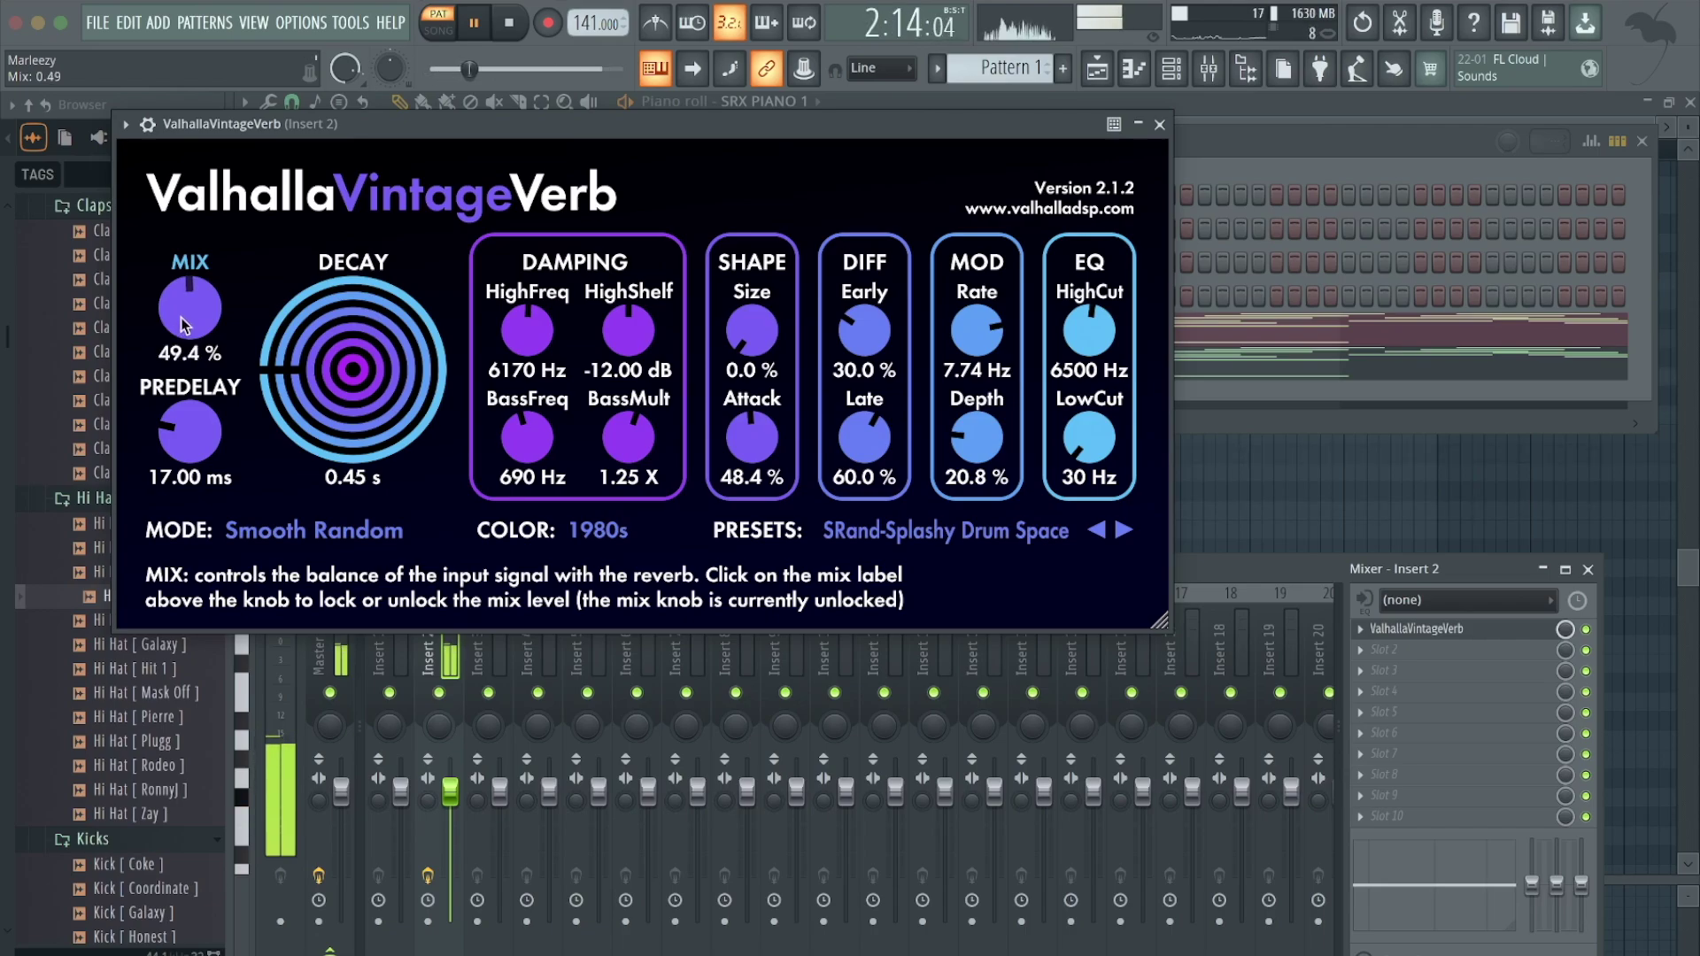
drag(184, 325, 129, 327)
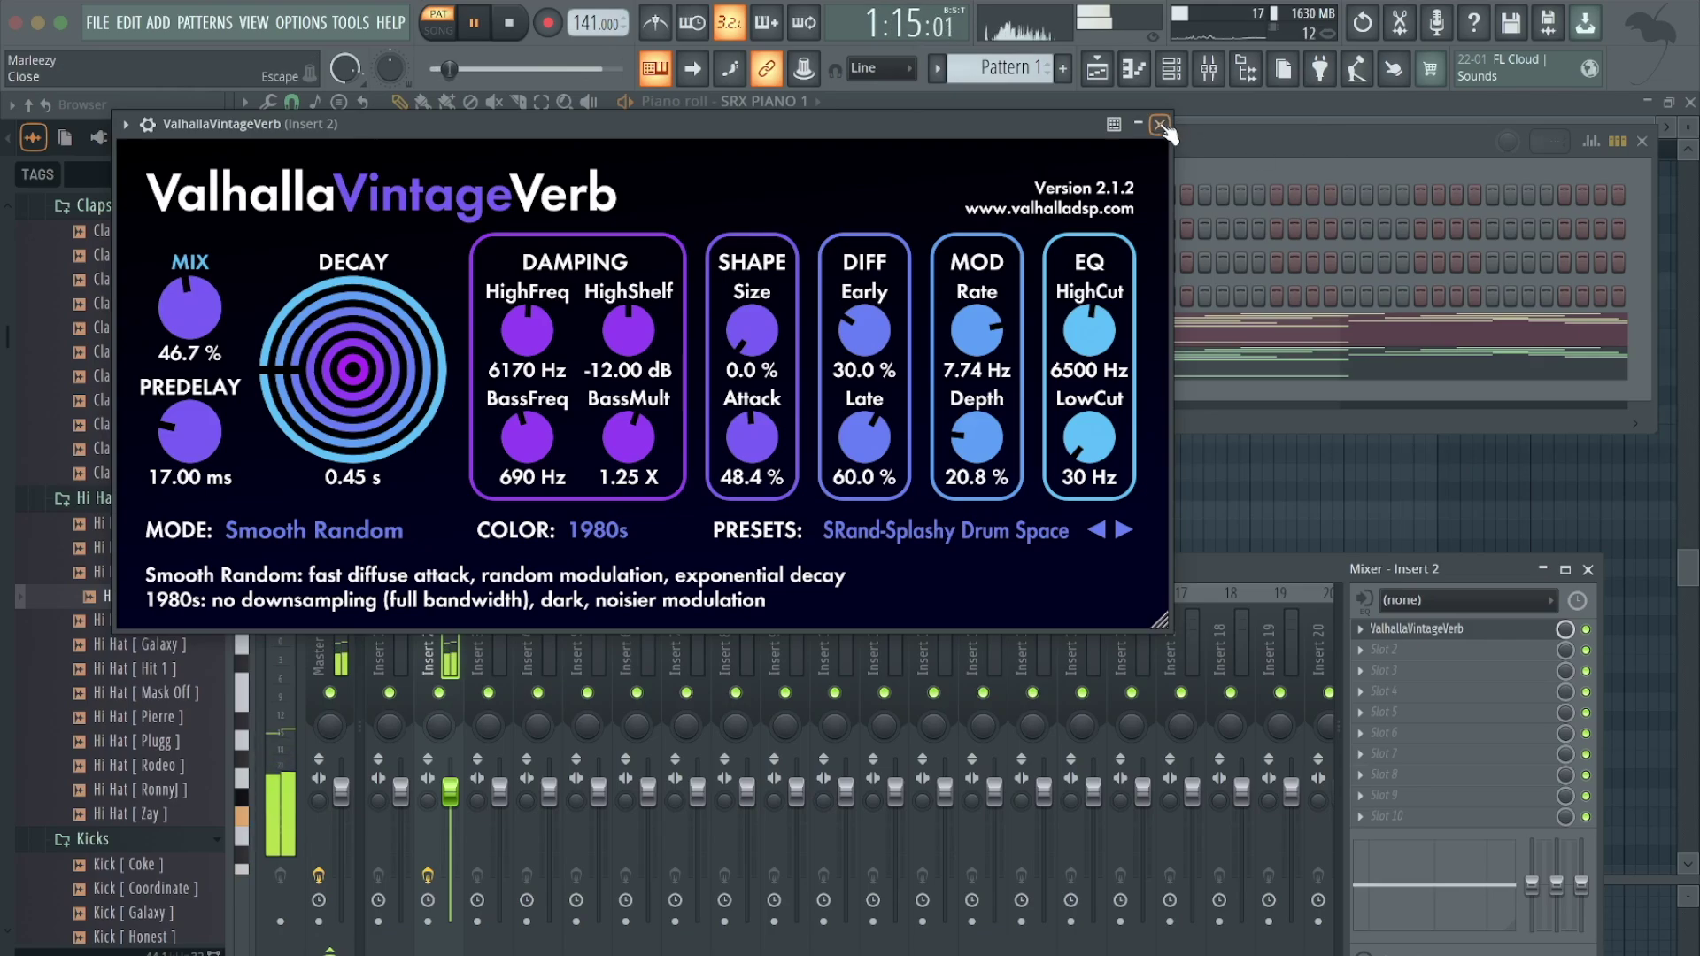
click(1161, 124)
click(1408, 652)
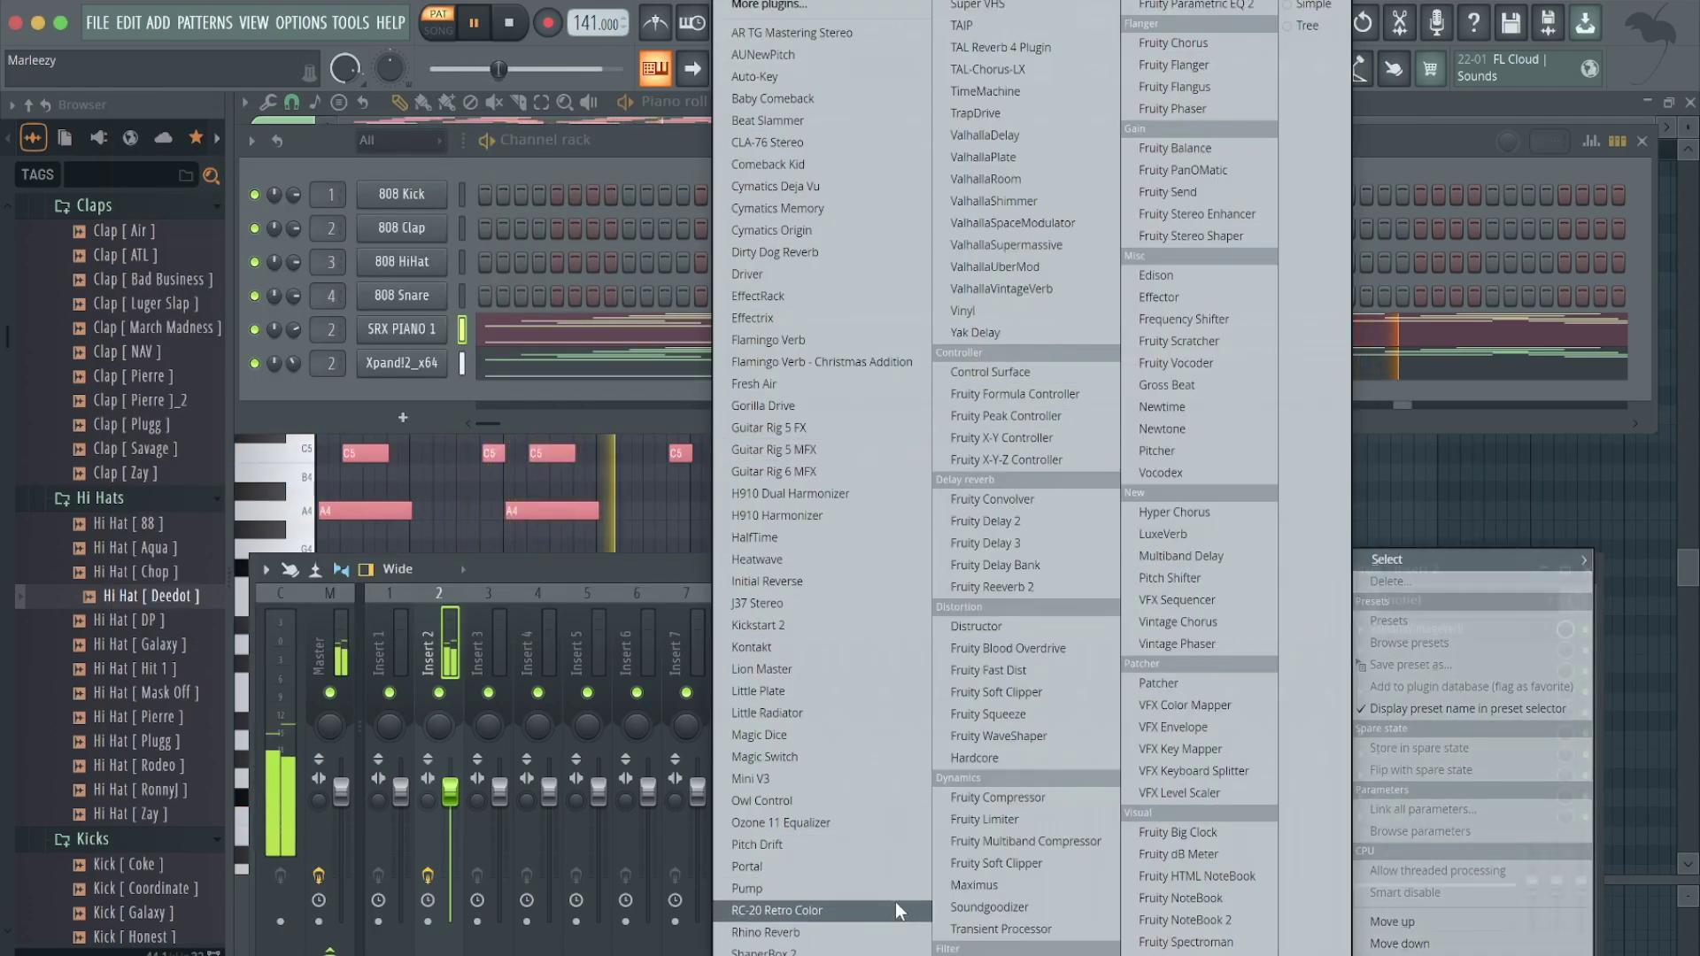
- Load H910 Dual Harmonizer on insert 2, link both channels, and lower the pitch ratio to about 0.83
click(848, 496)
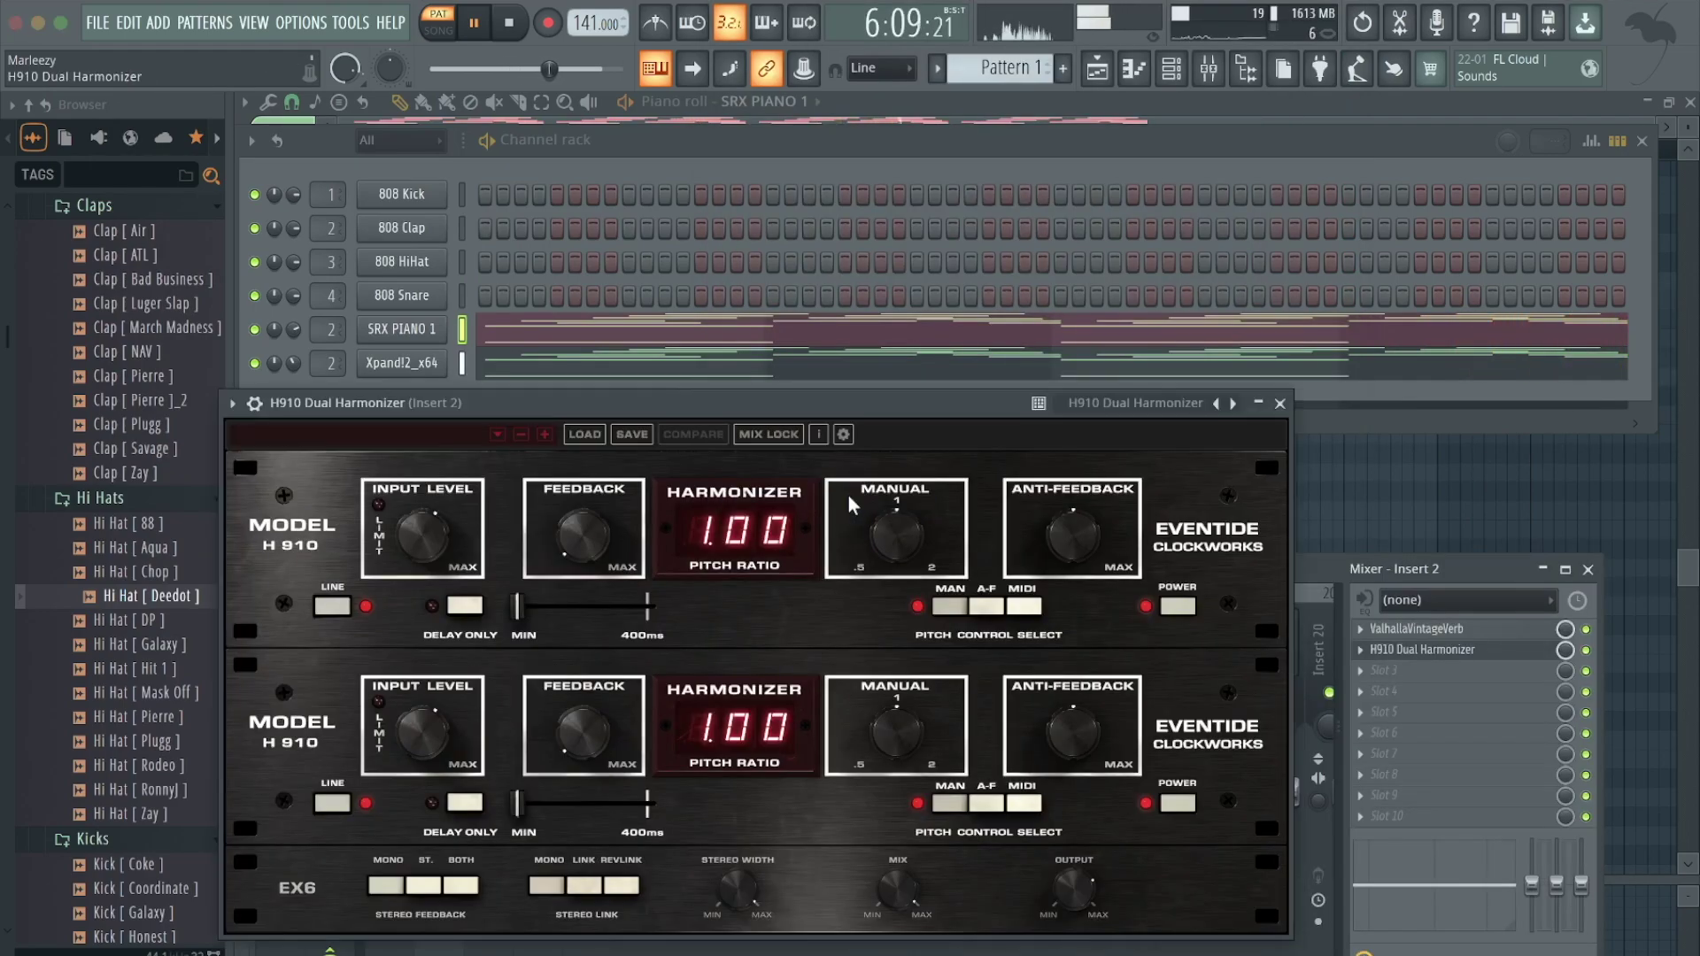
drag(868, 401, 872, 224)
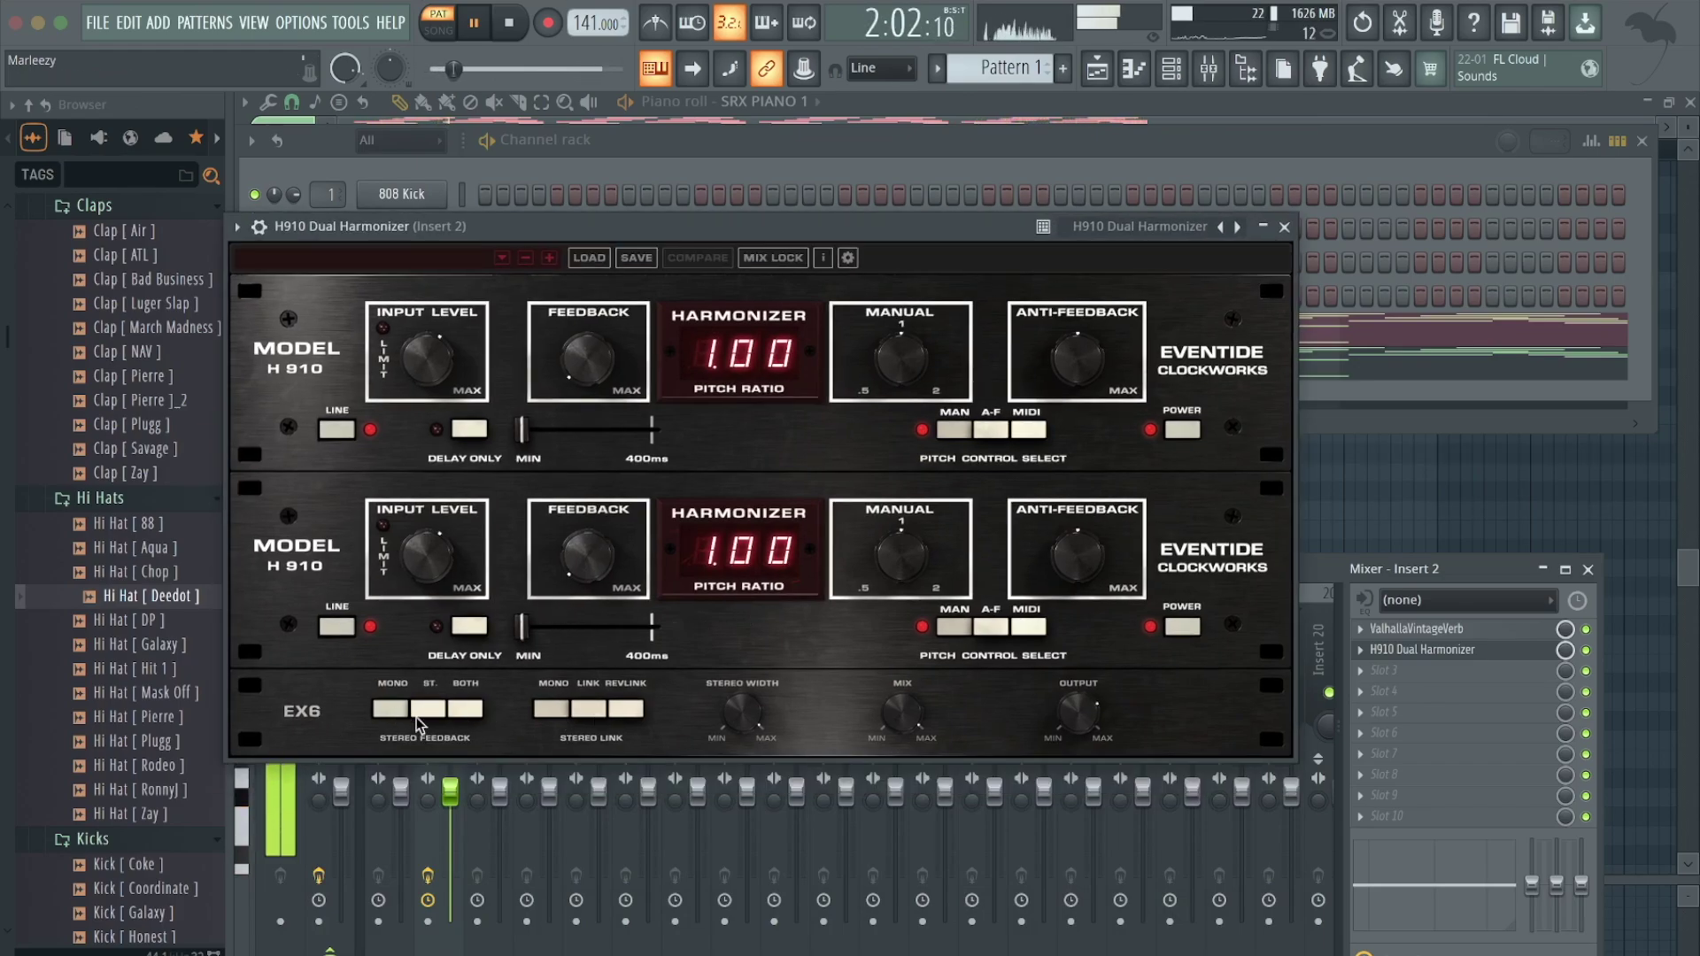
click(593, 709)
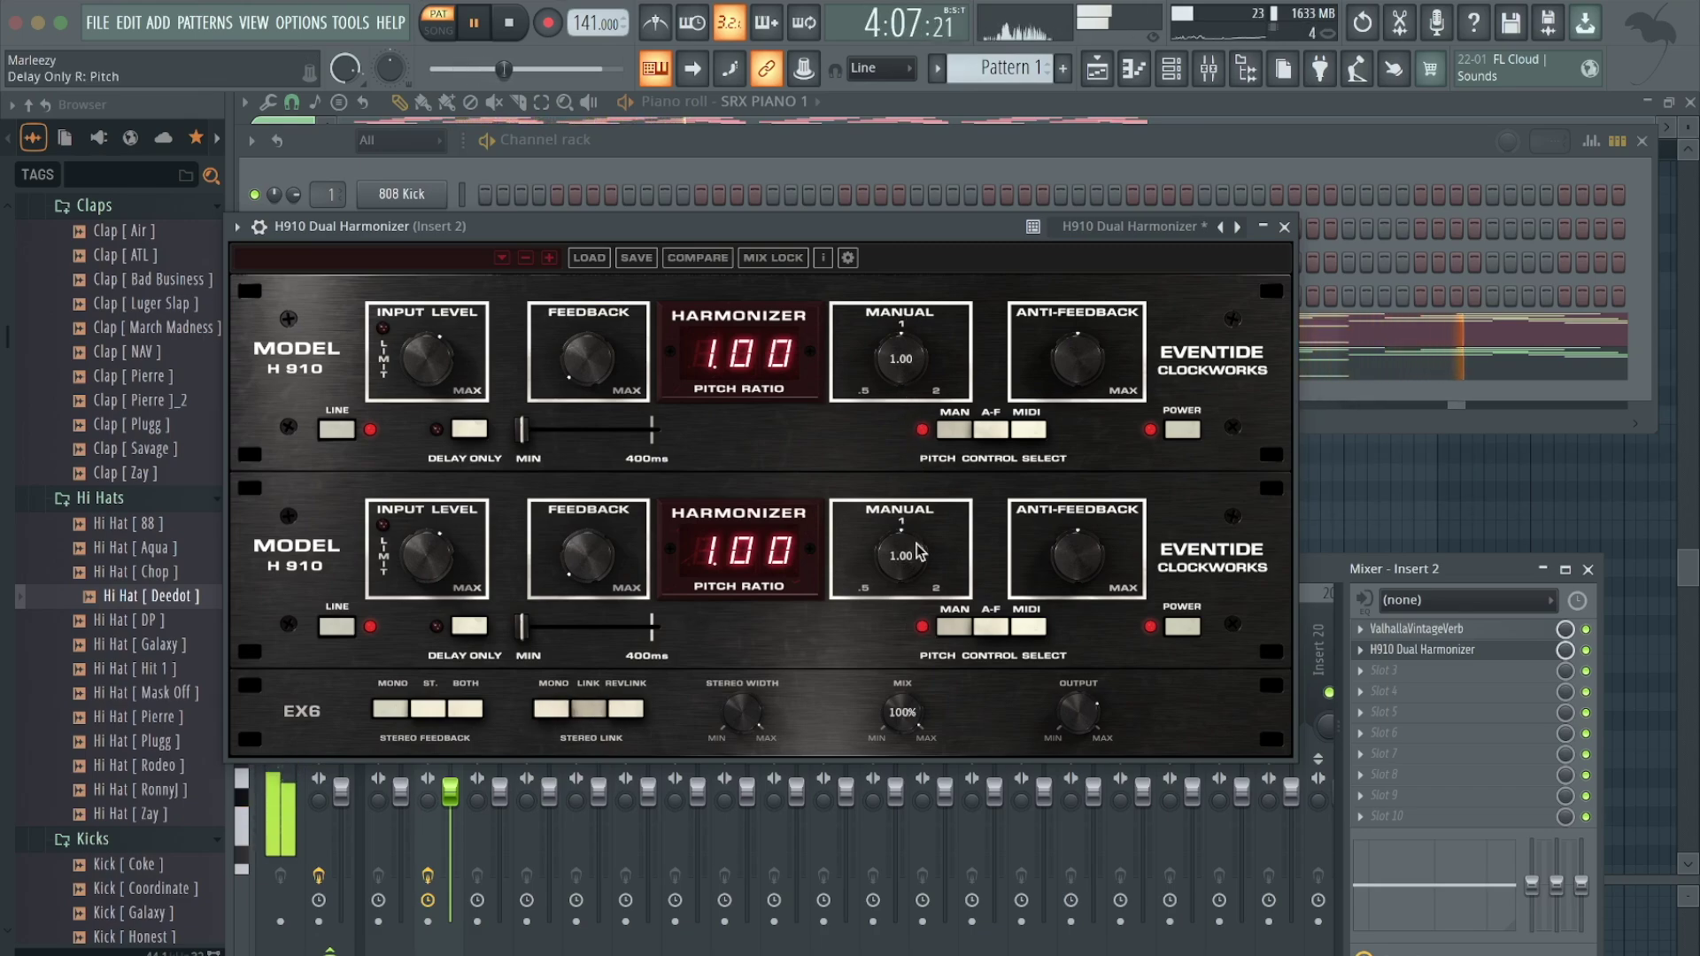
drag(908, 363, 898, 387)
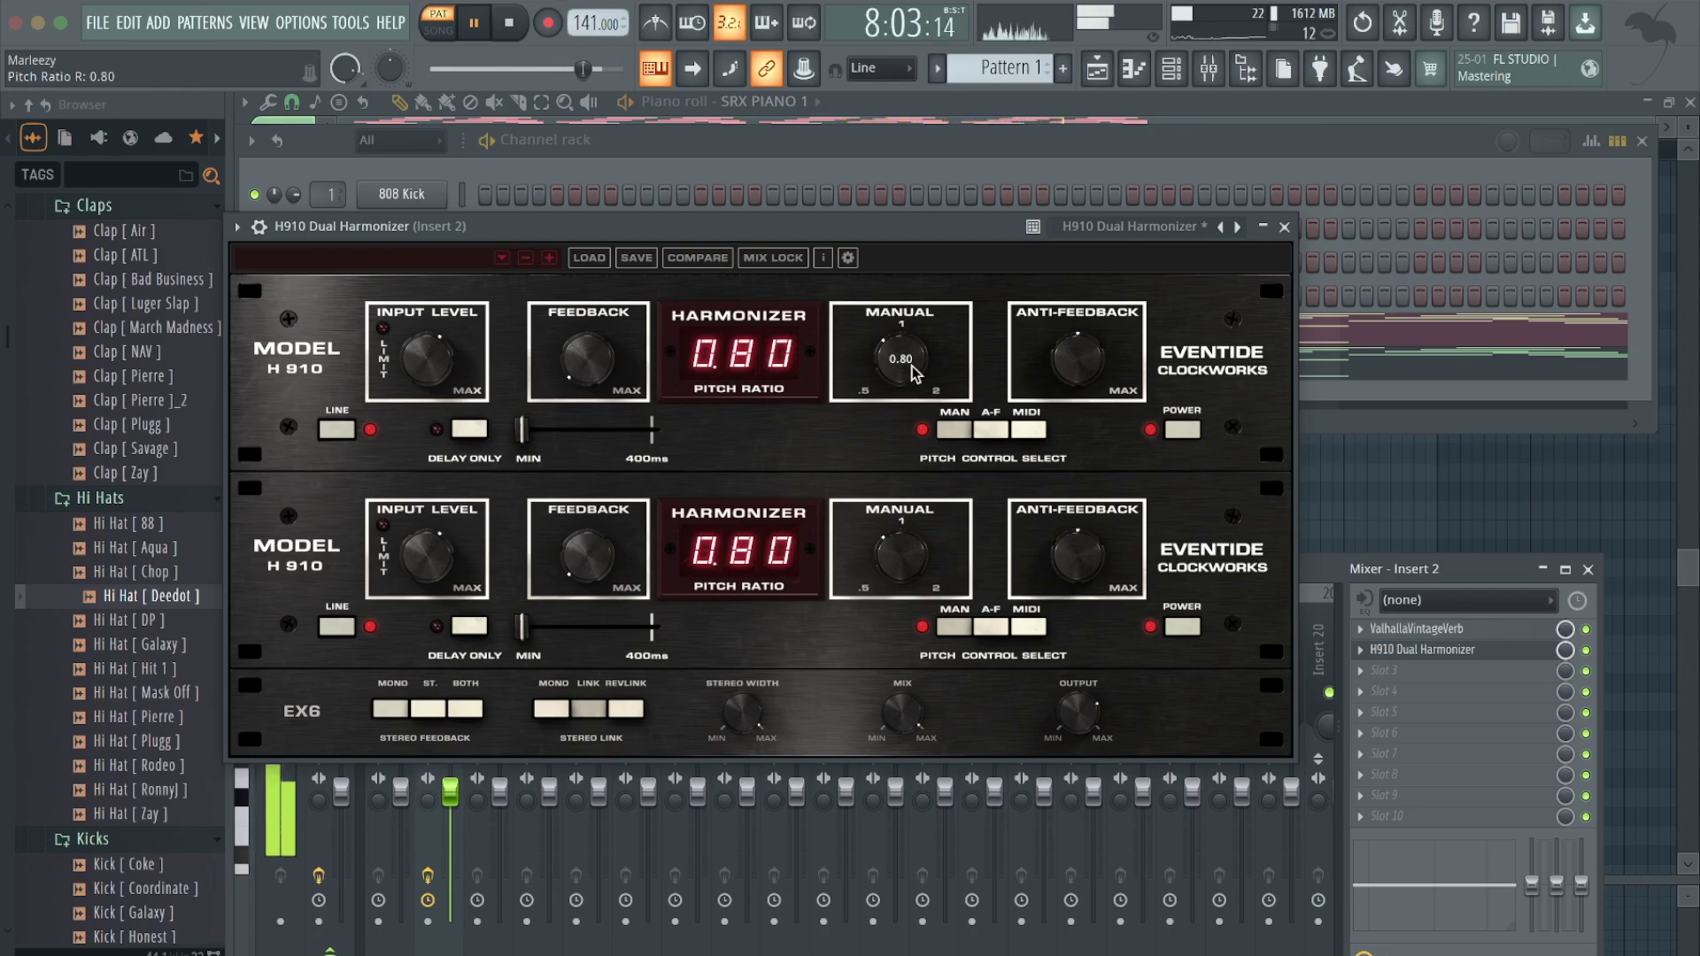
scroll(914, 370, up, 3)
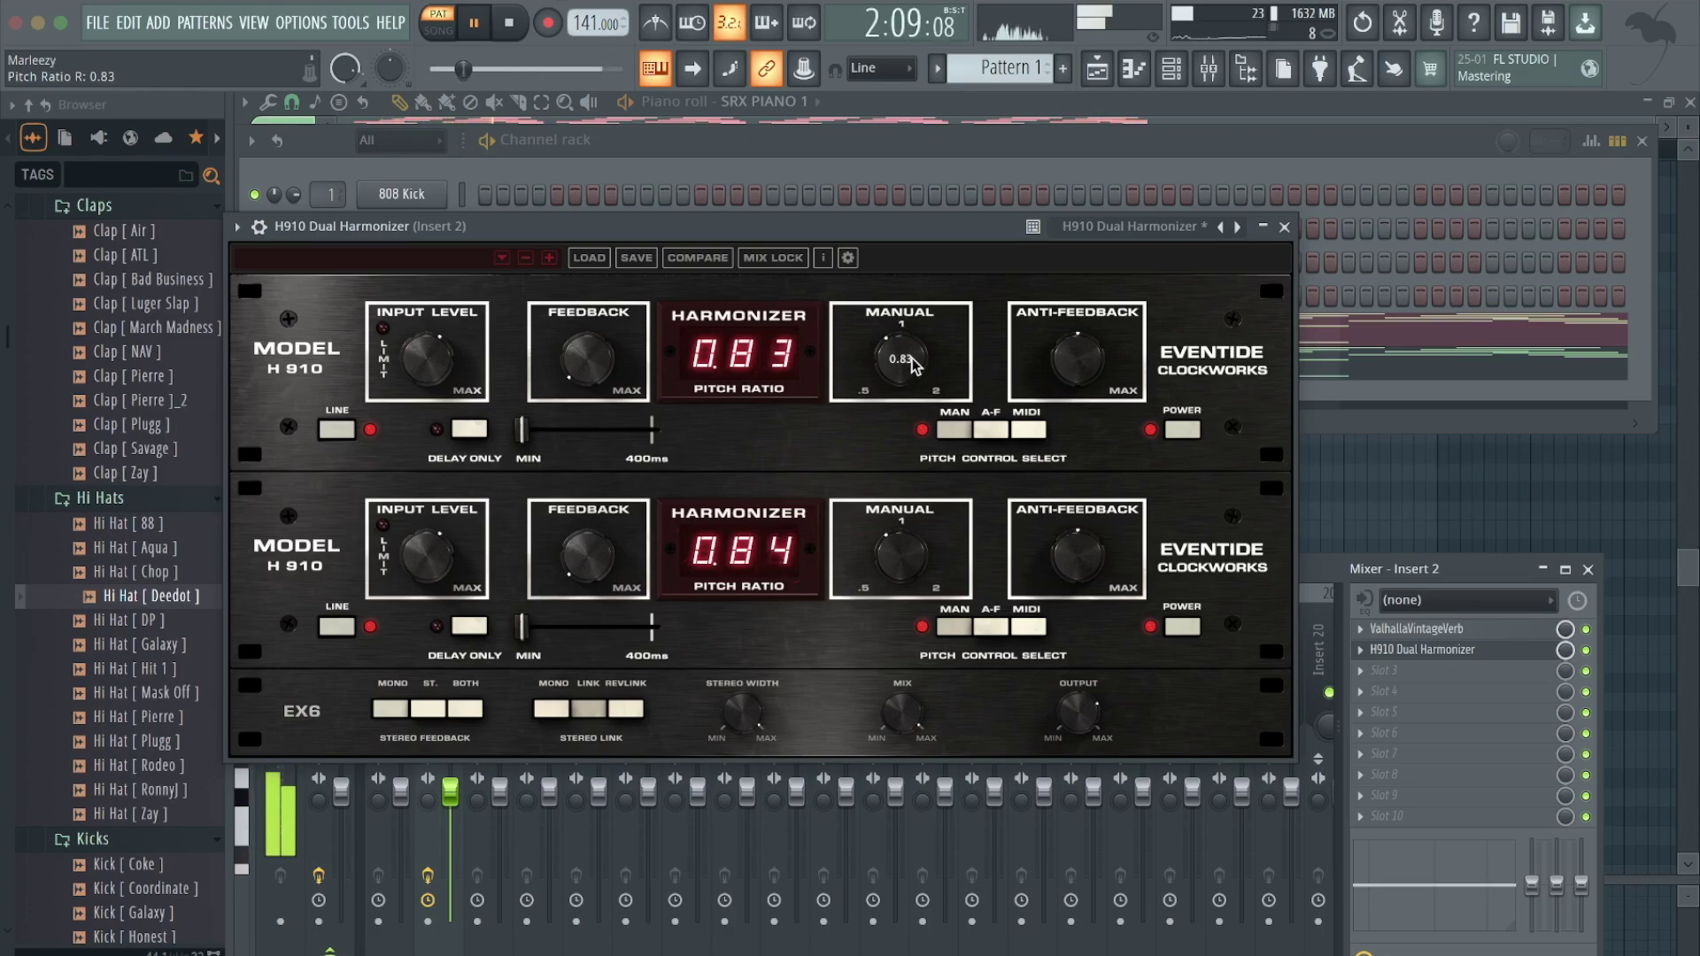
click(1284, 228)
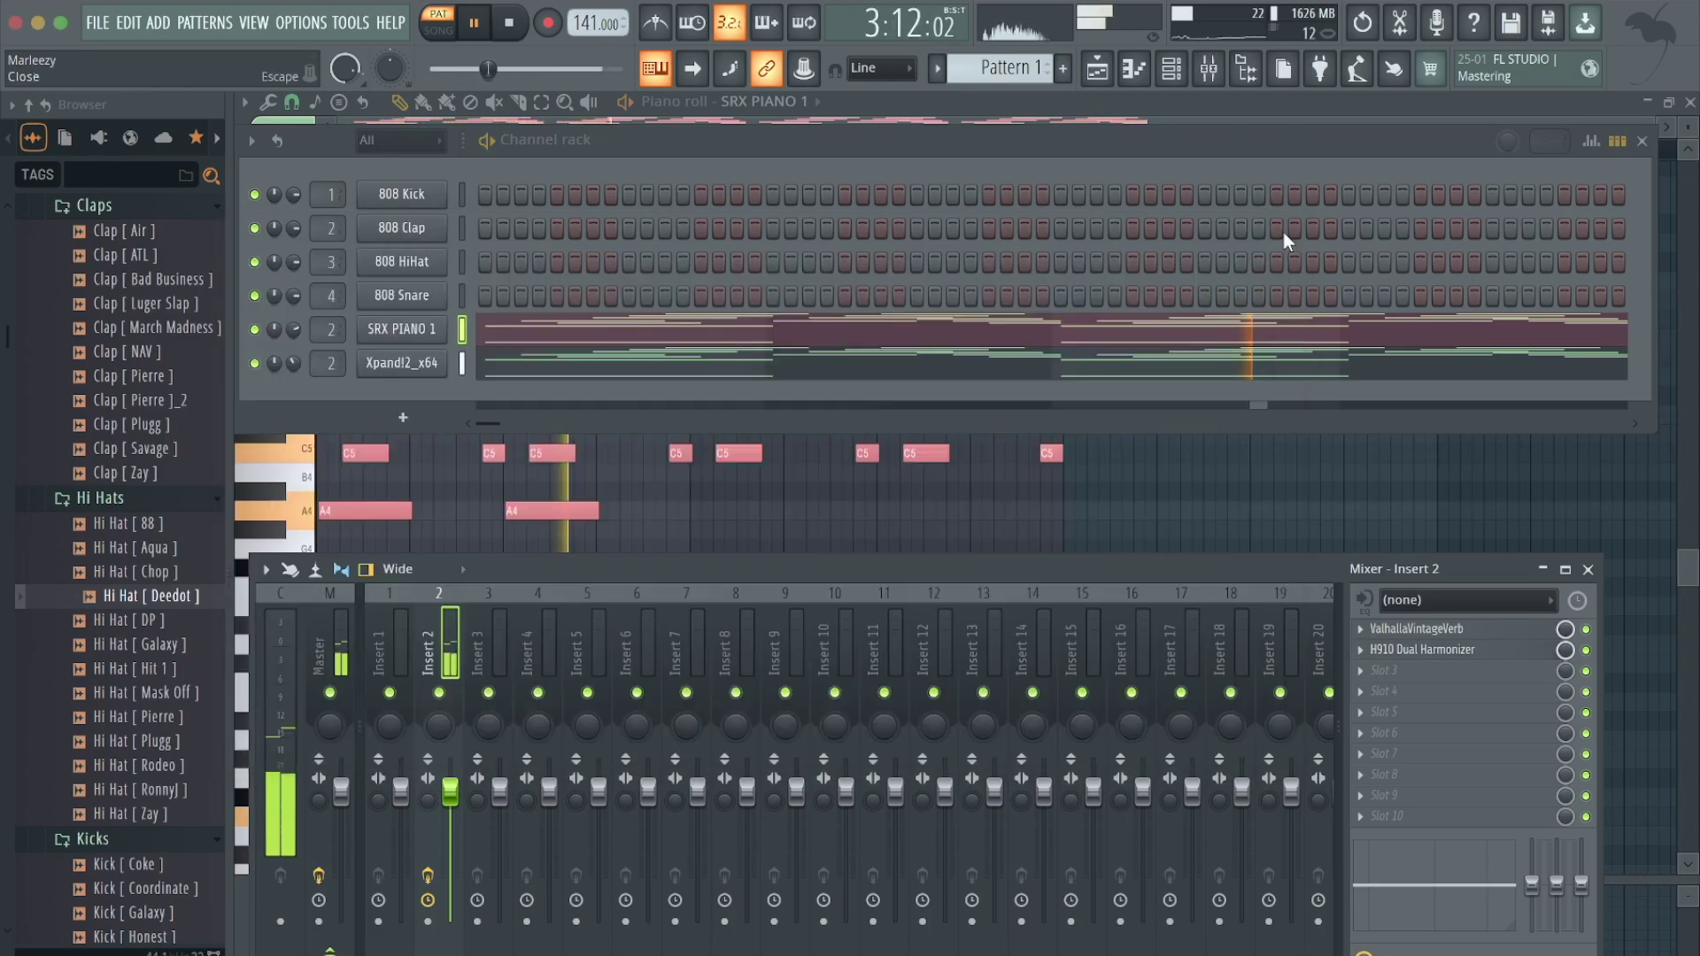
- Load Cymatics Origin into insert 2's third slot, lower its Resample Freq, and close it
click(1401, 673)
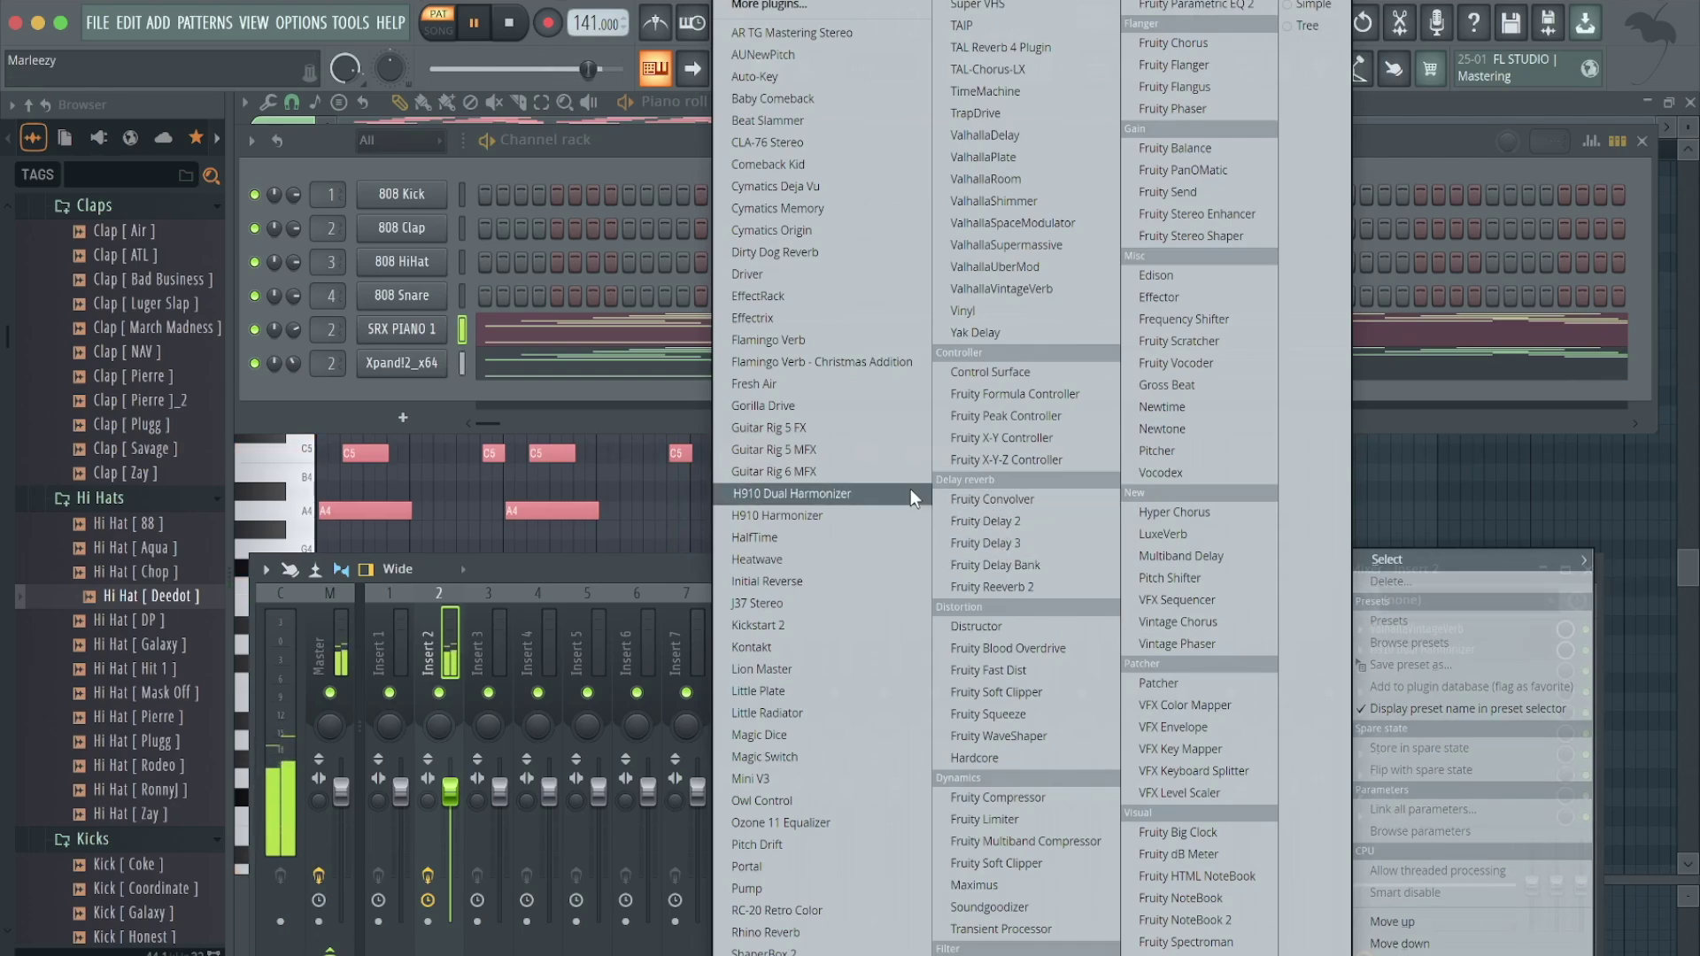
click(833, 230)
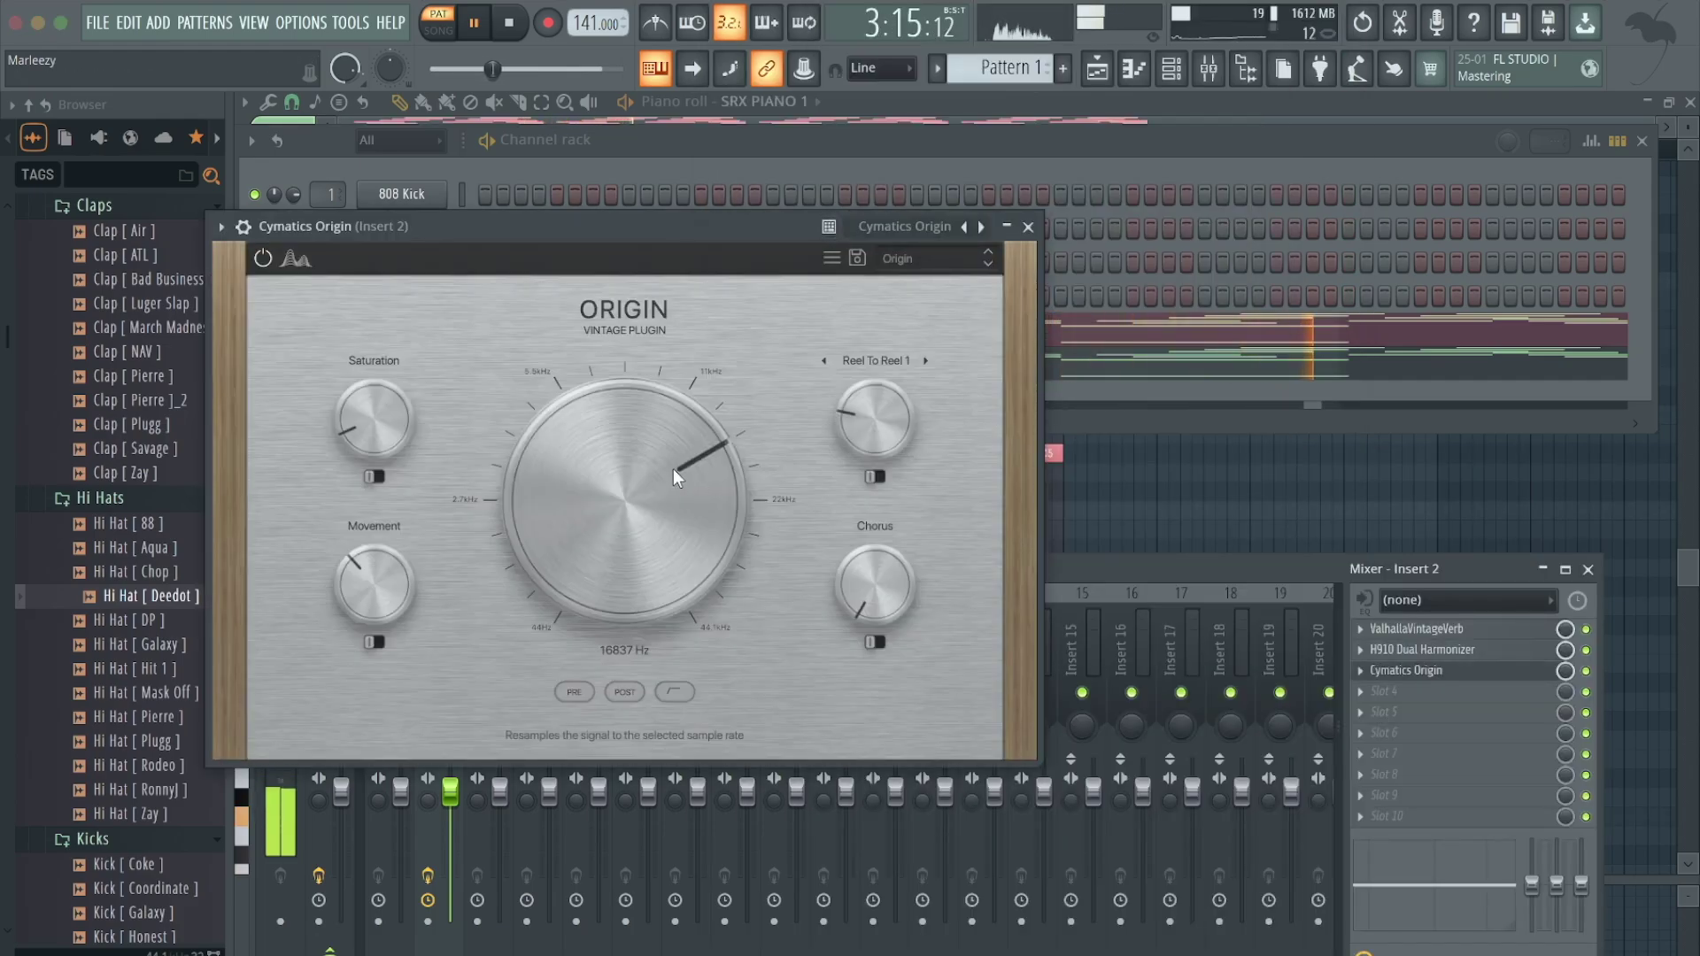
drag(650, 455, 590, 569)
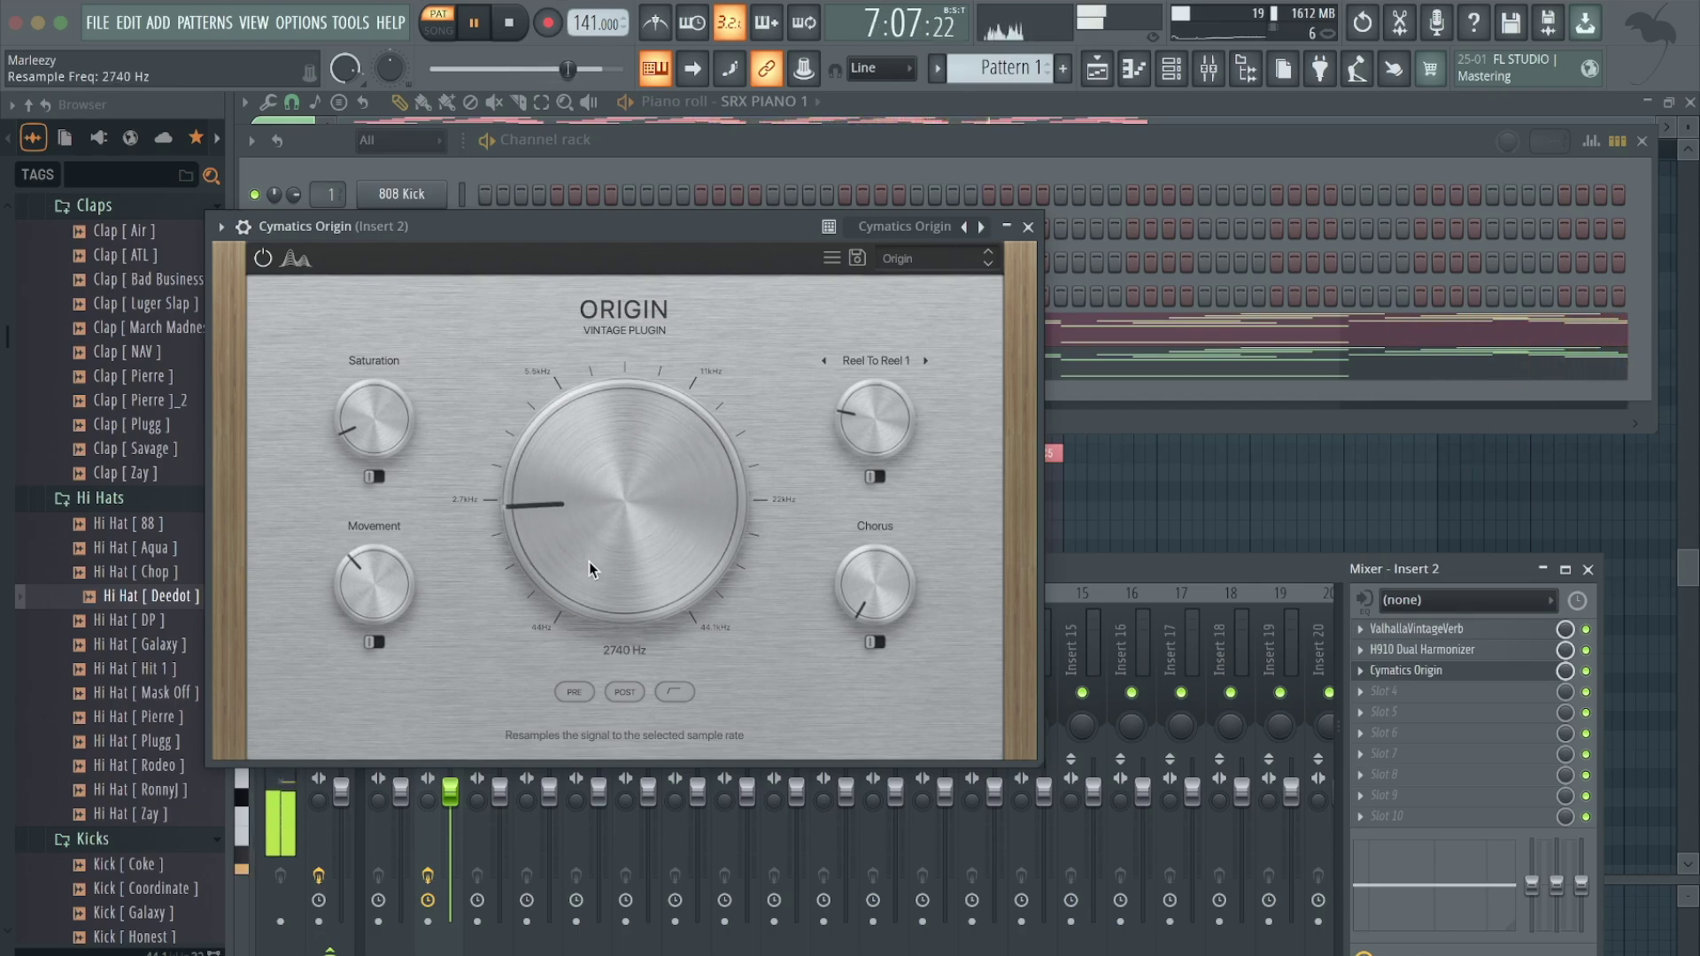
mouse_move(588, 562)
mouse_down()
mouse_move(591, 545)
mouse_move(589, 581)
mouse_up()
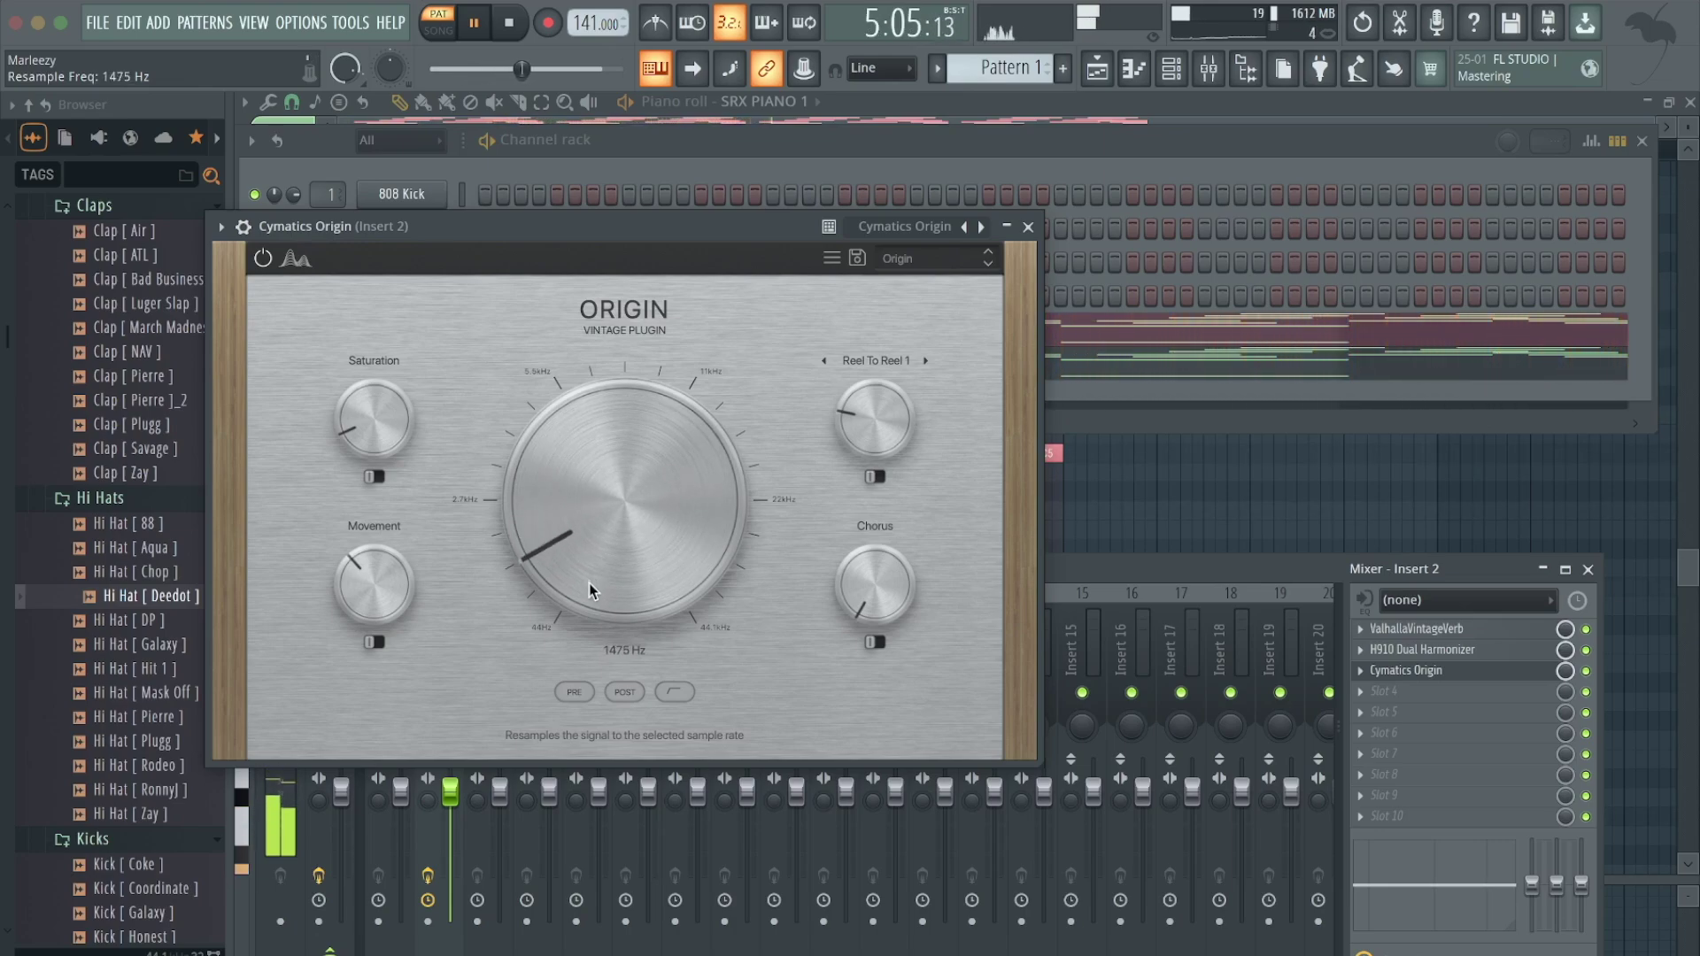
drag(589, 583, 560, 510)
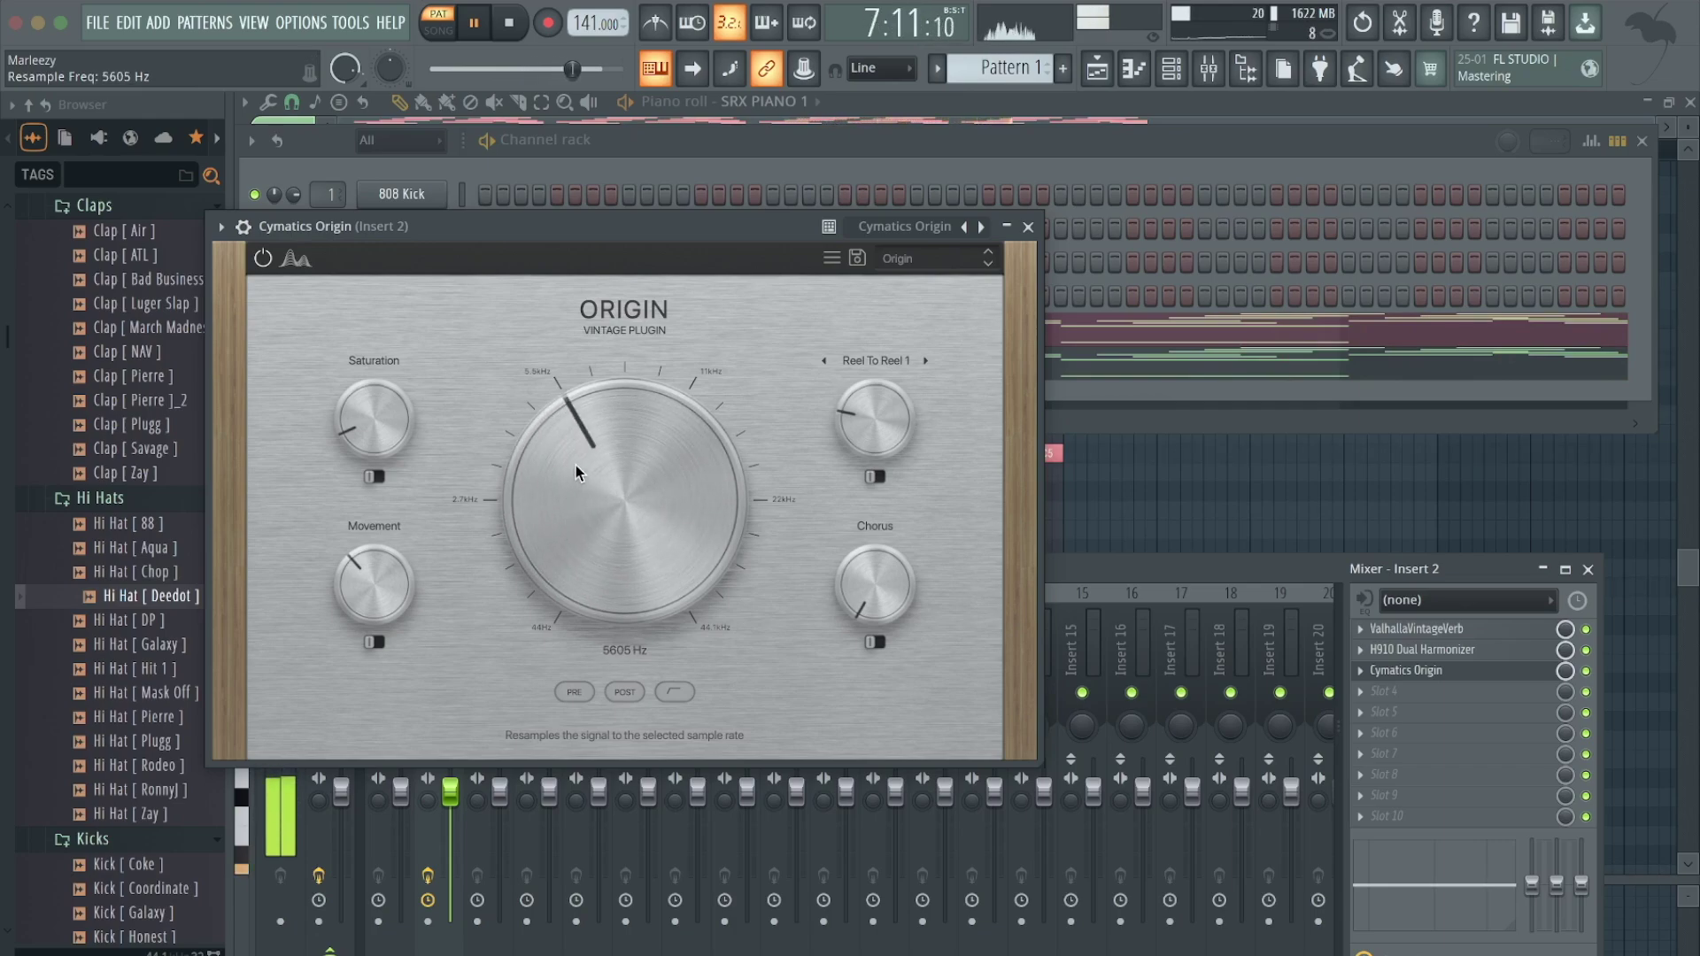
drag(573, 446, 557, 519)
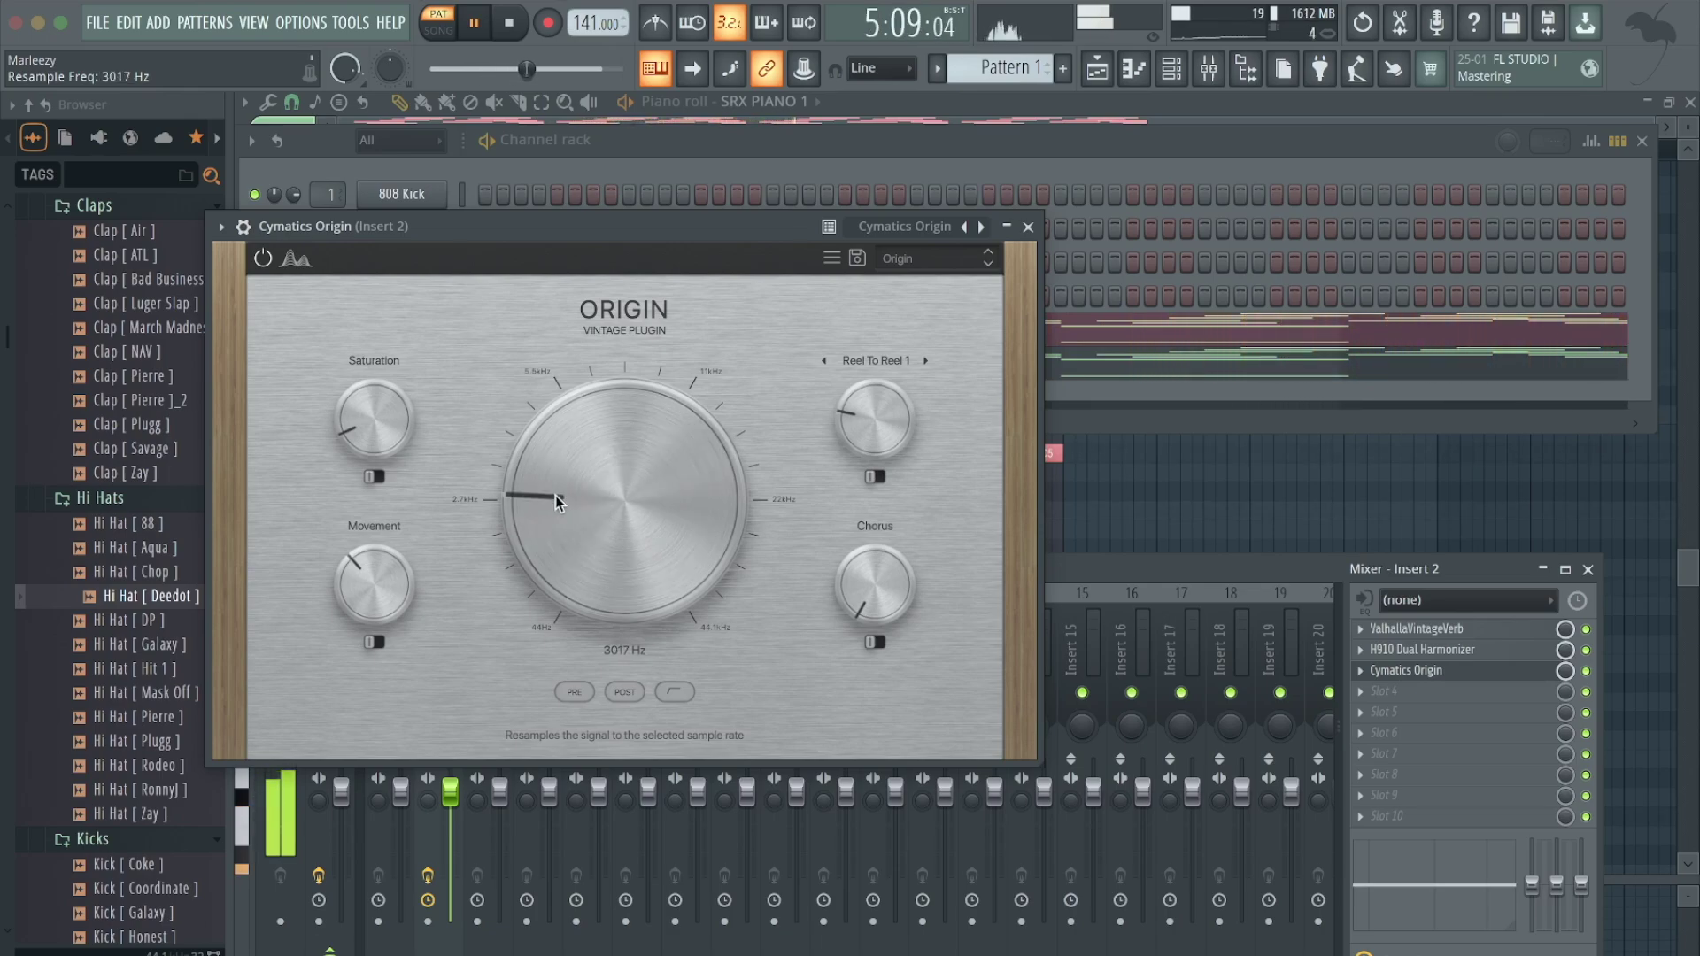
drag(555, 502, 548, 456)
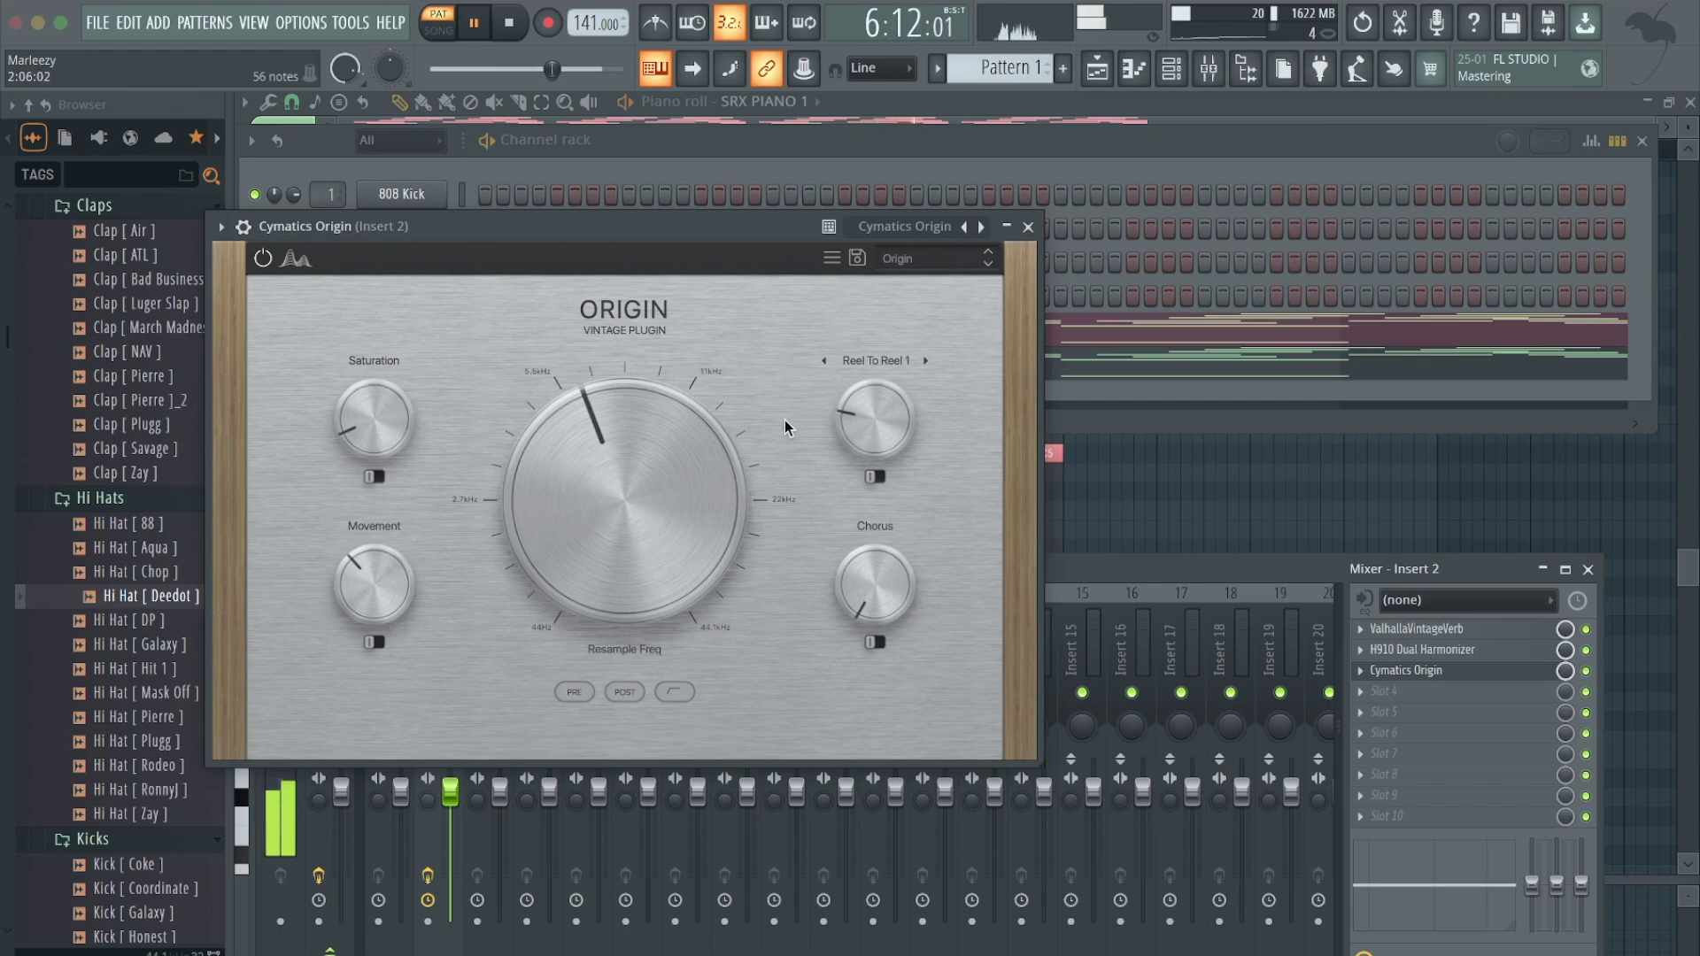
drag(714, 448, 714, 434)
key(Escape)
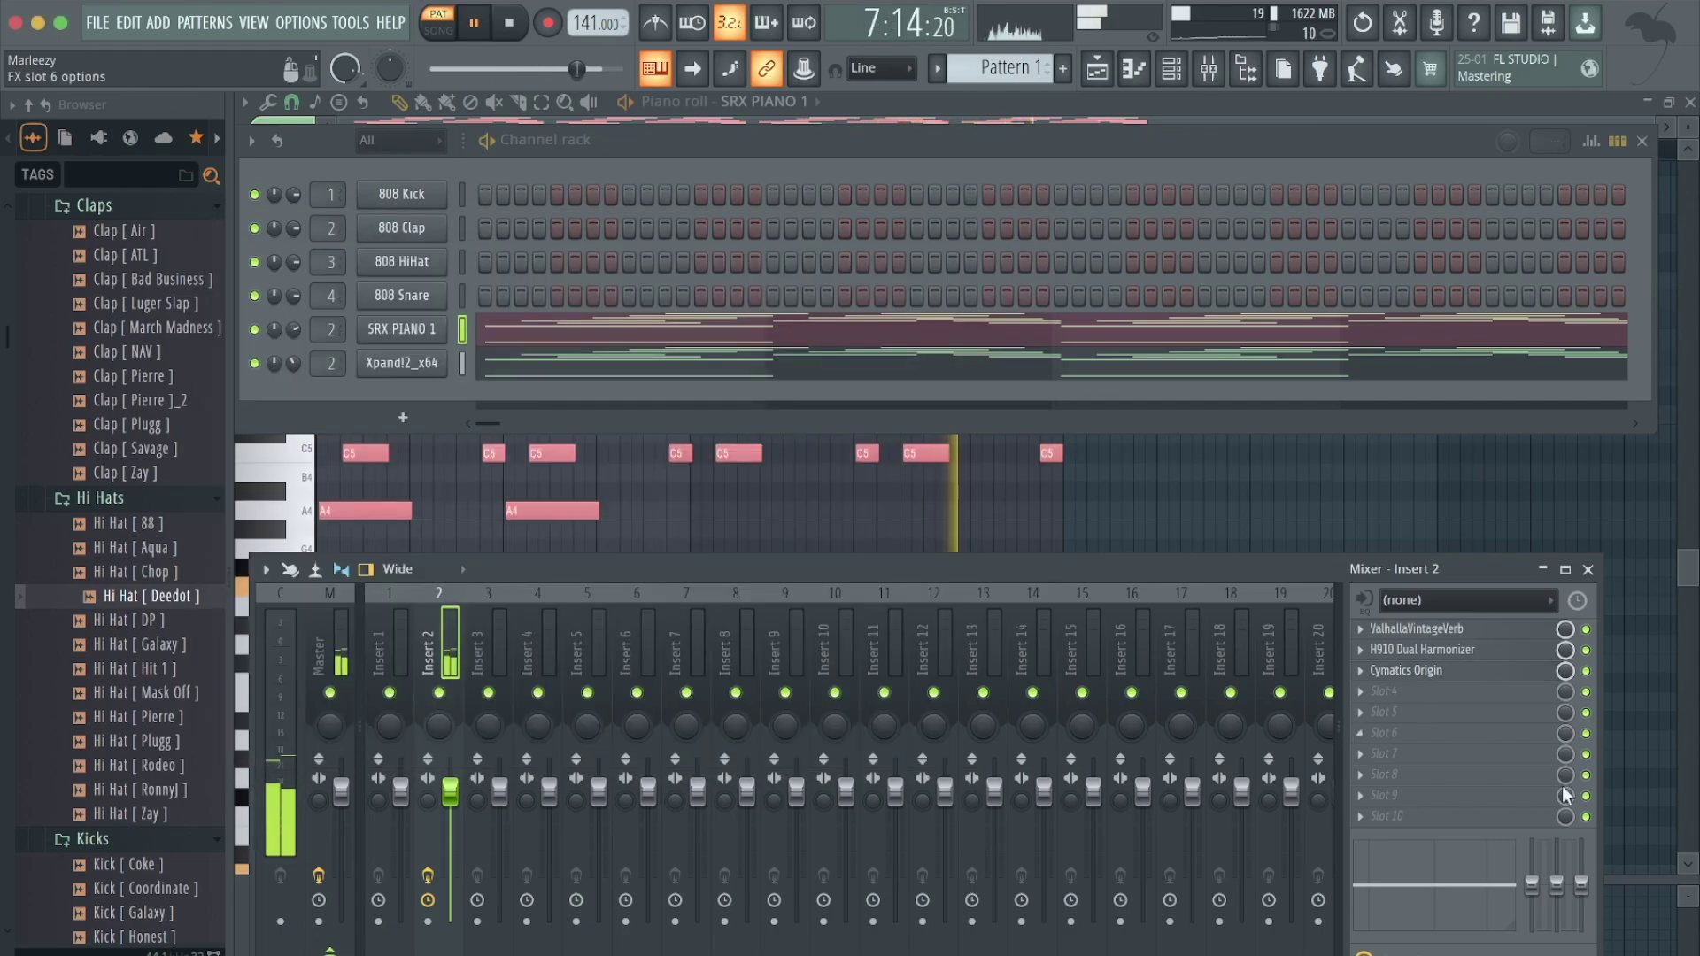
- Load RC-20 Retro Color into insert 2's fourth slot and try its next preset, VHS
click(1429, 692)
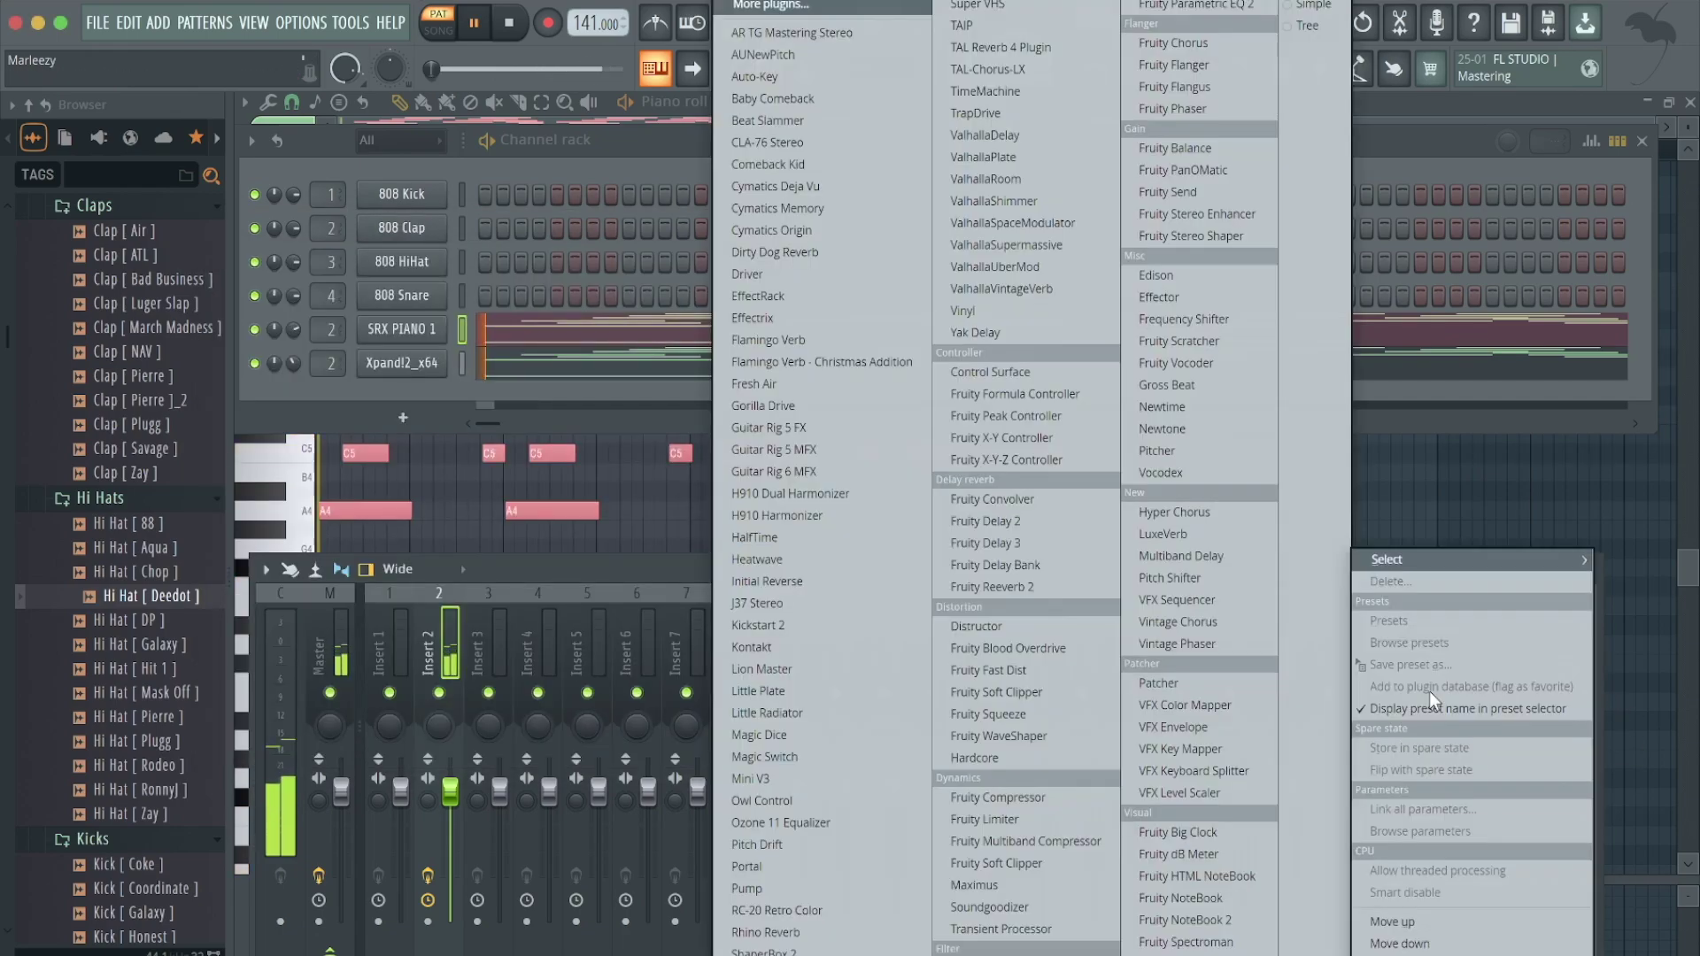
click(862, 912)
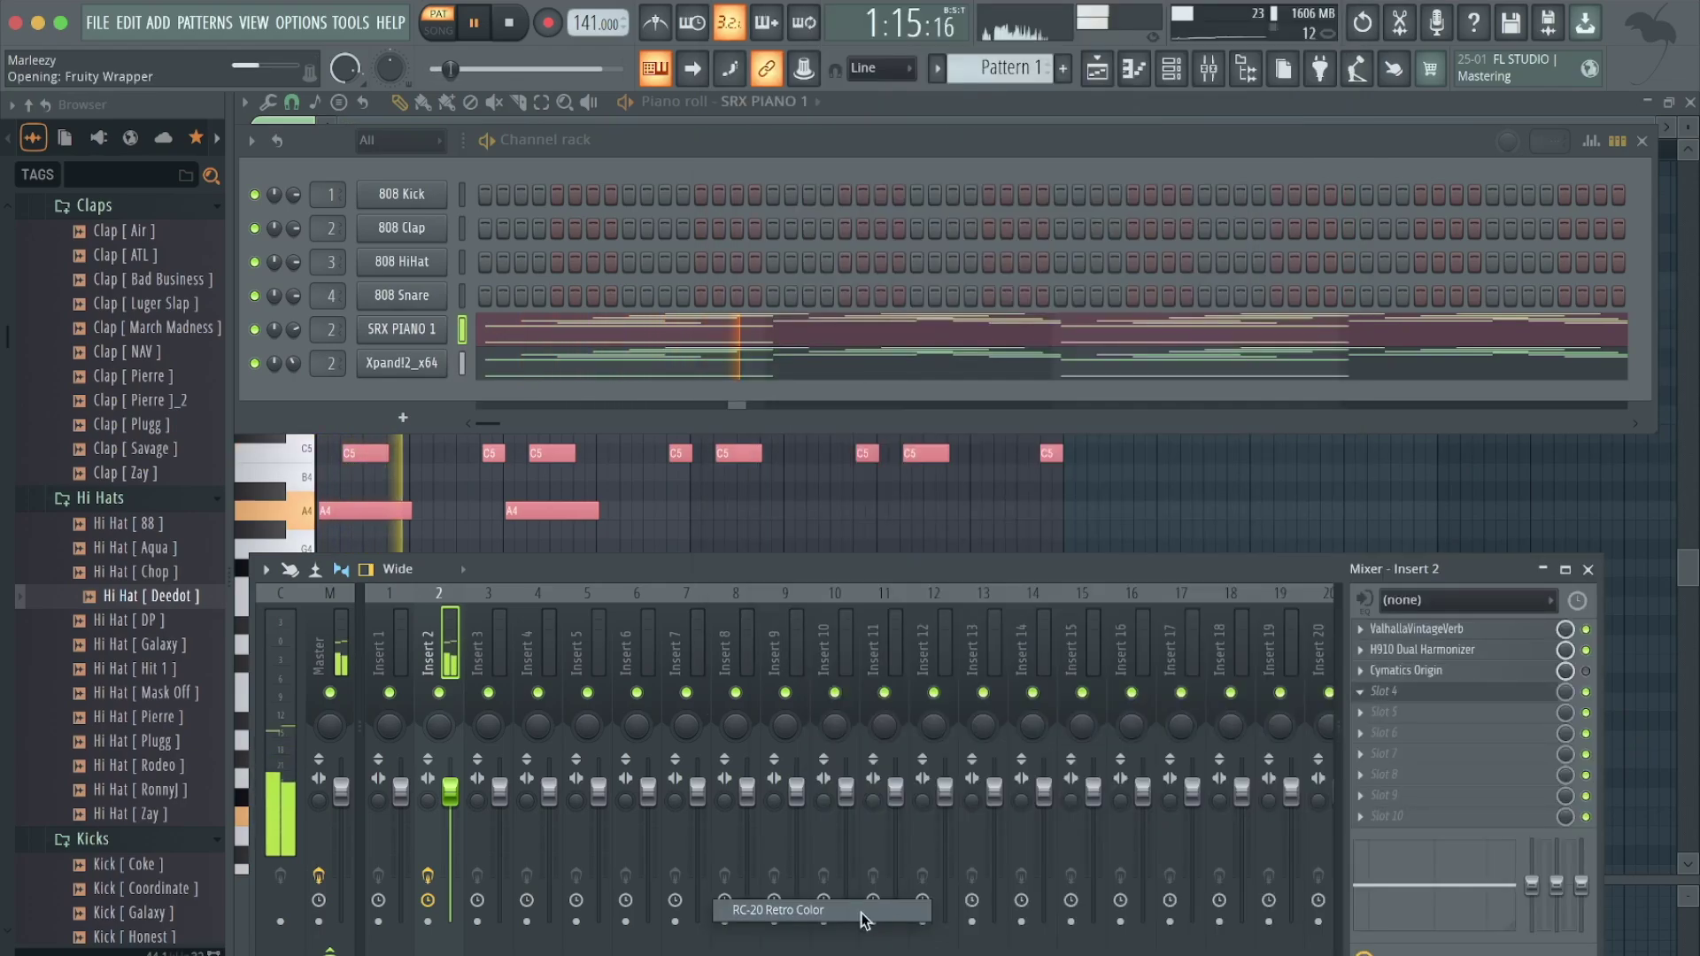
key(Escape)
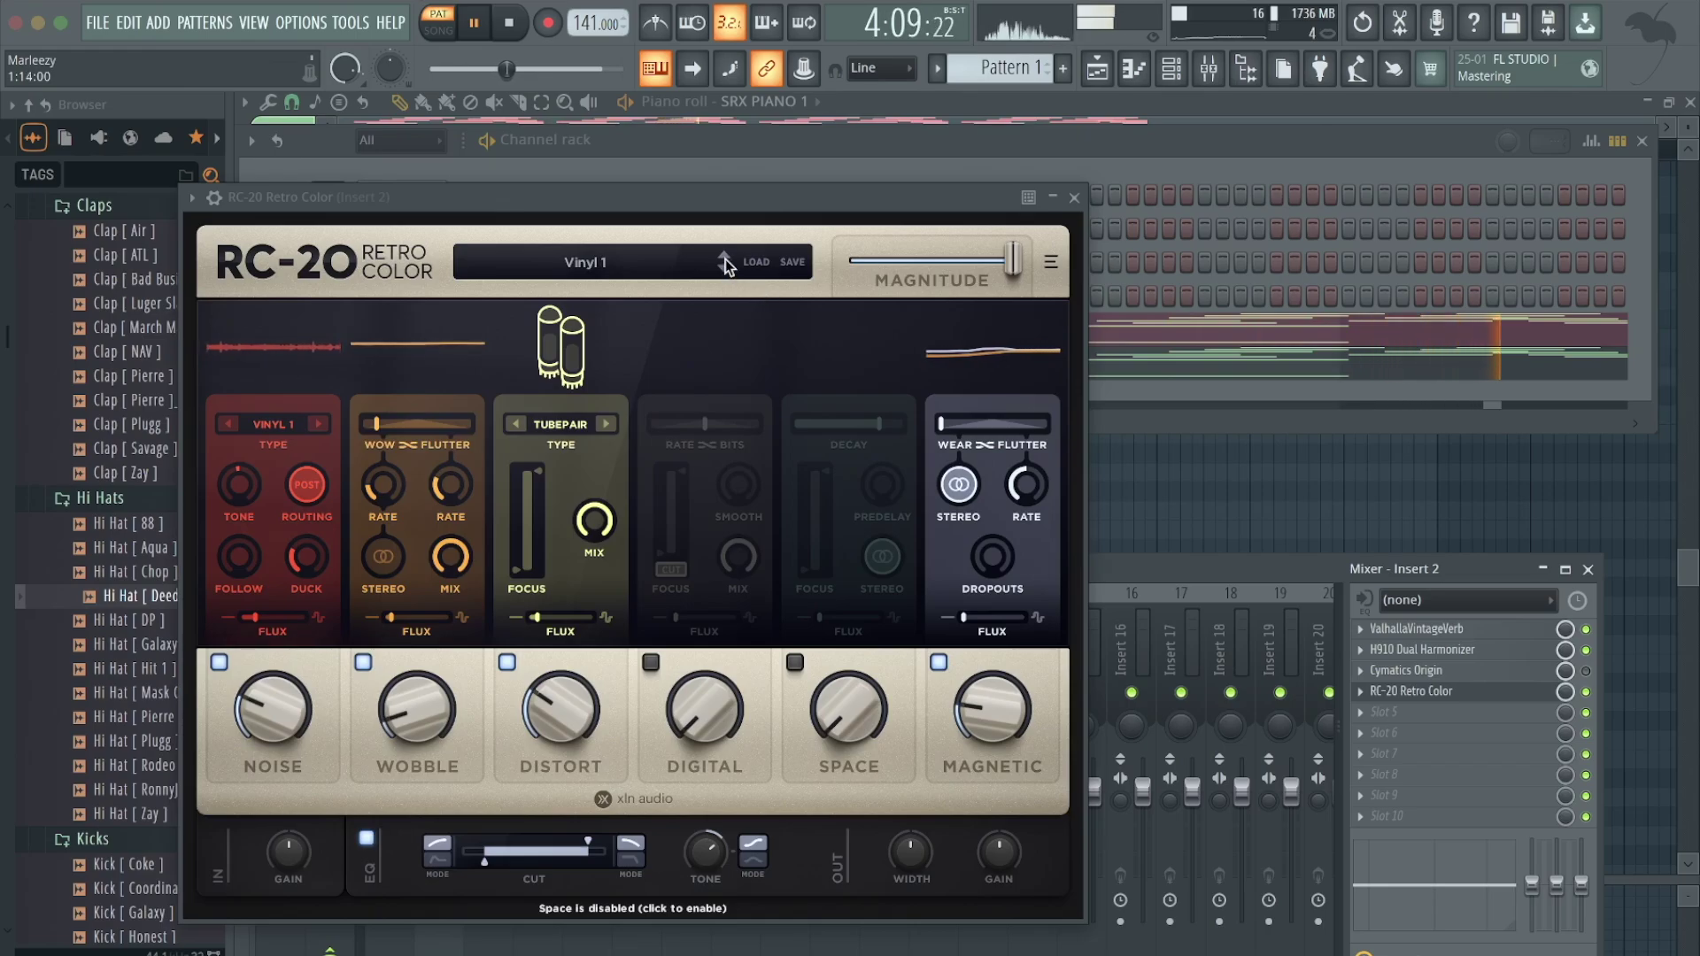
click(726, 257)
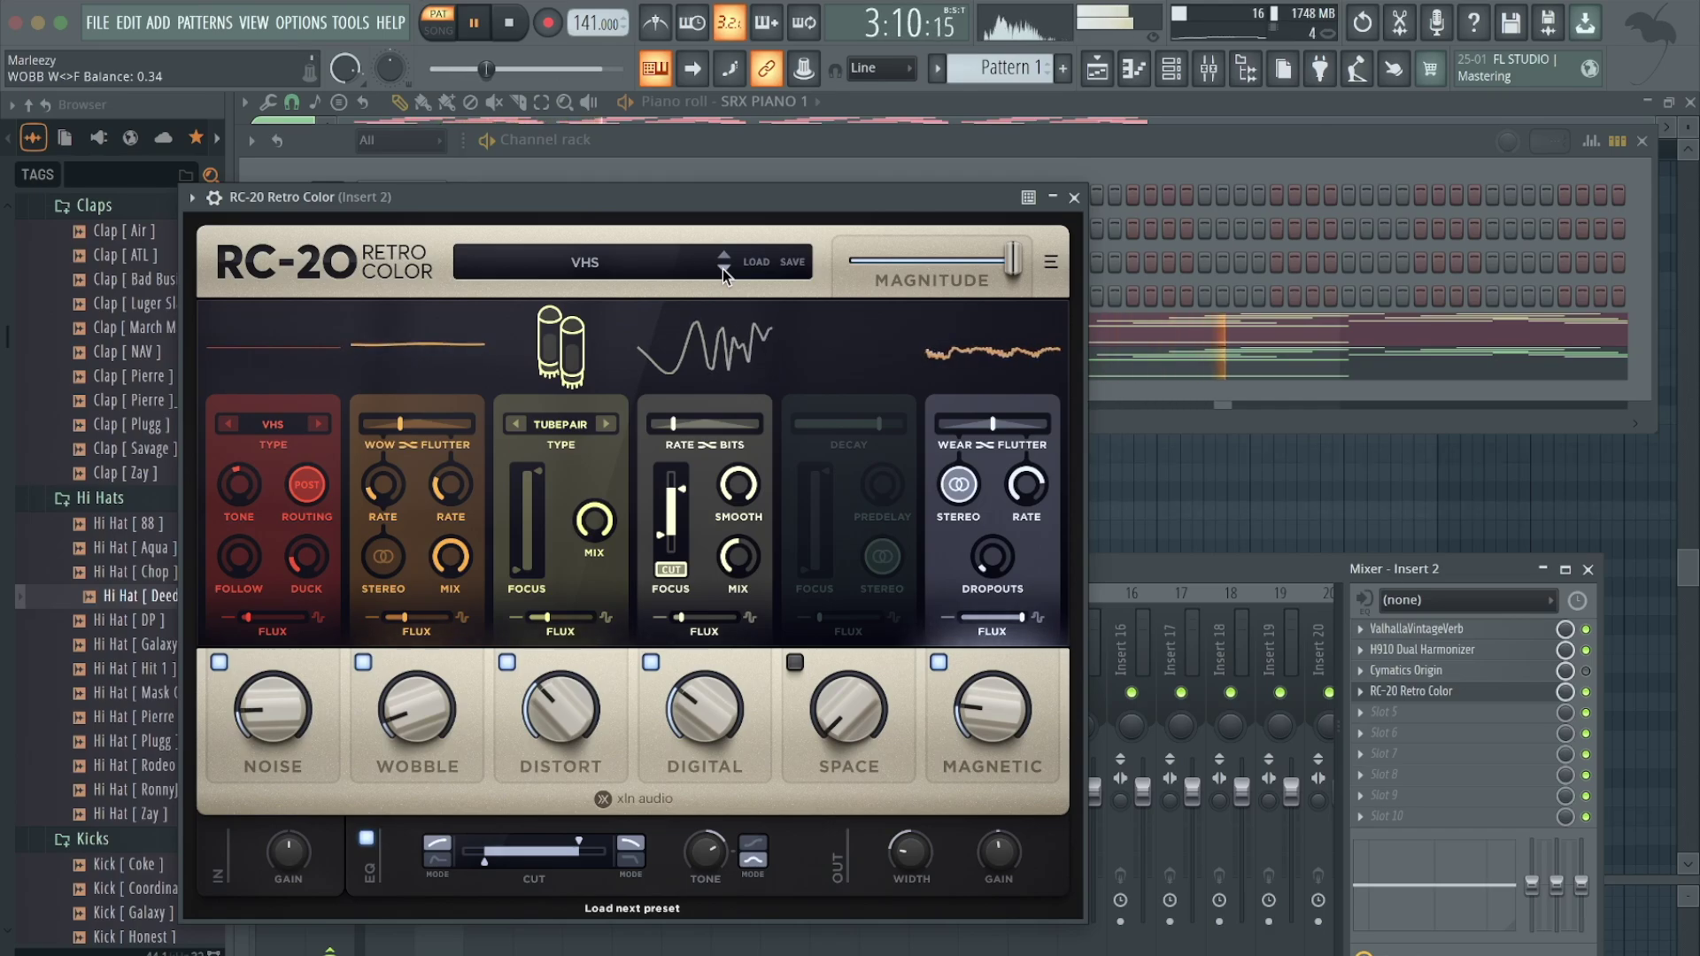
drag(758, 198, 782, 212)
click(1098, 210)
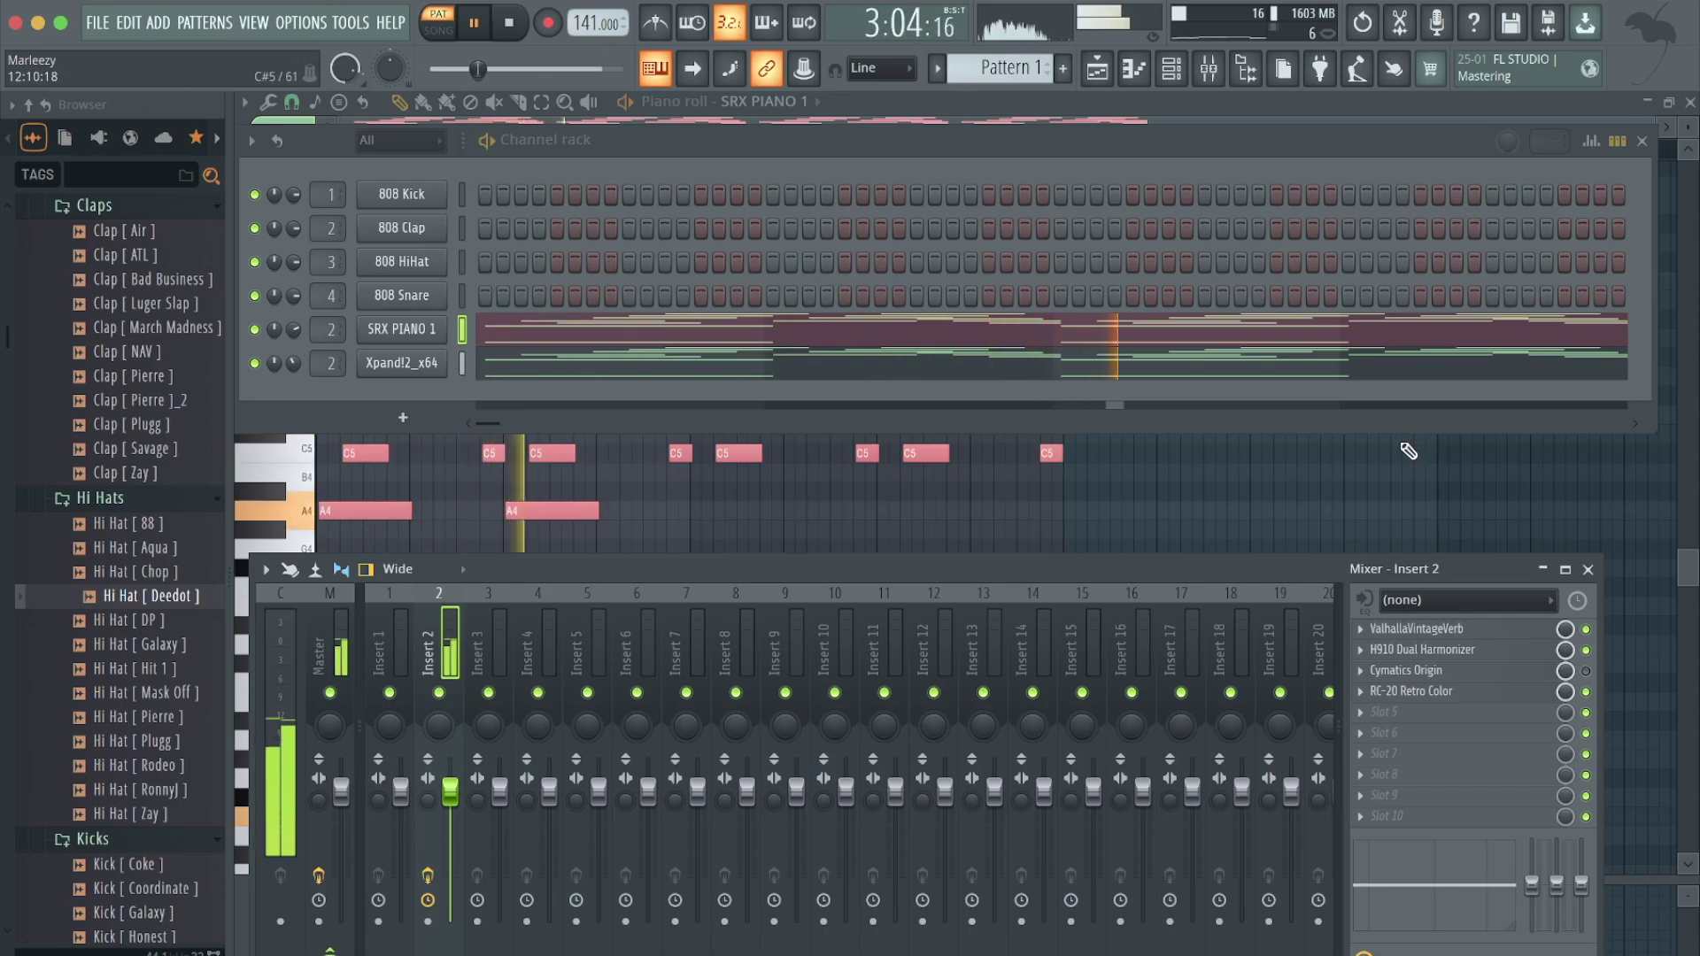
- Step RC-20 back to the Vinyl 1 preset and close its window
click(1399, 691)
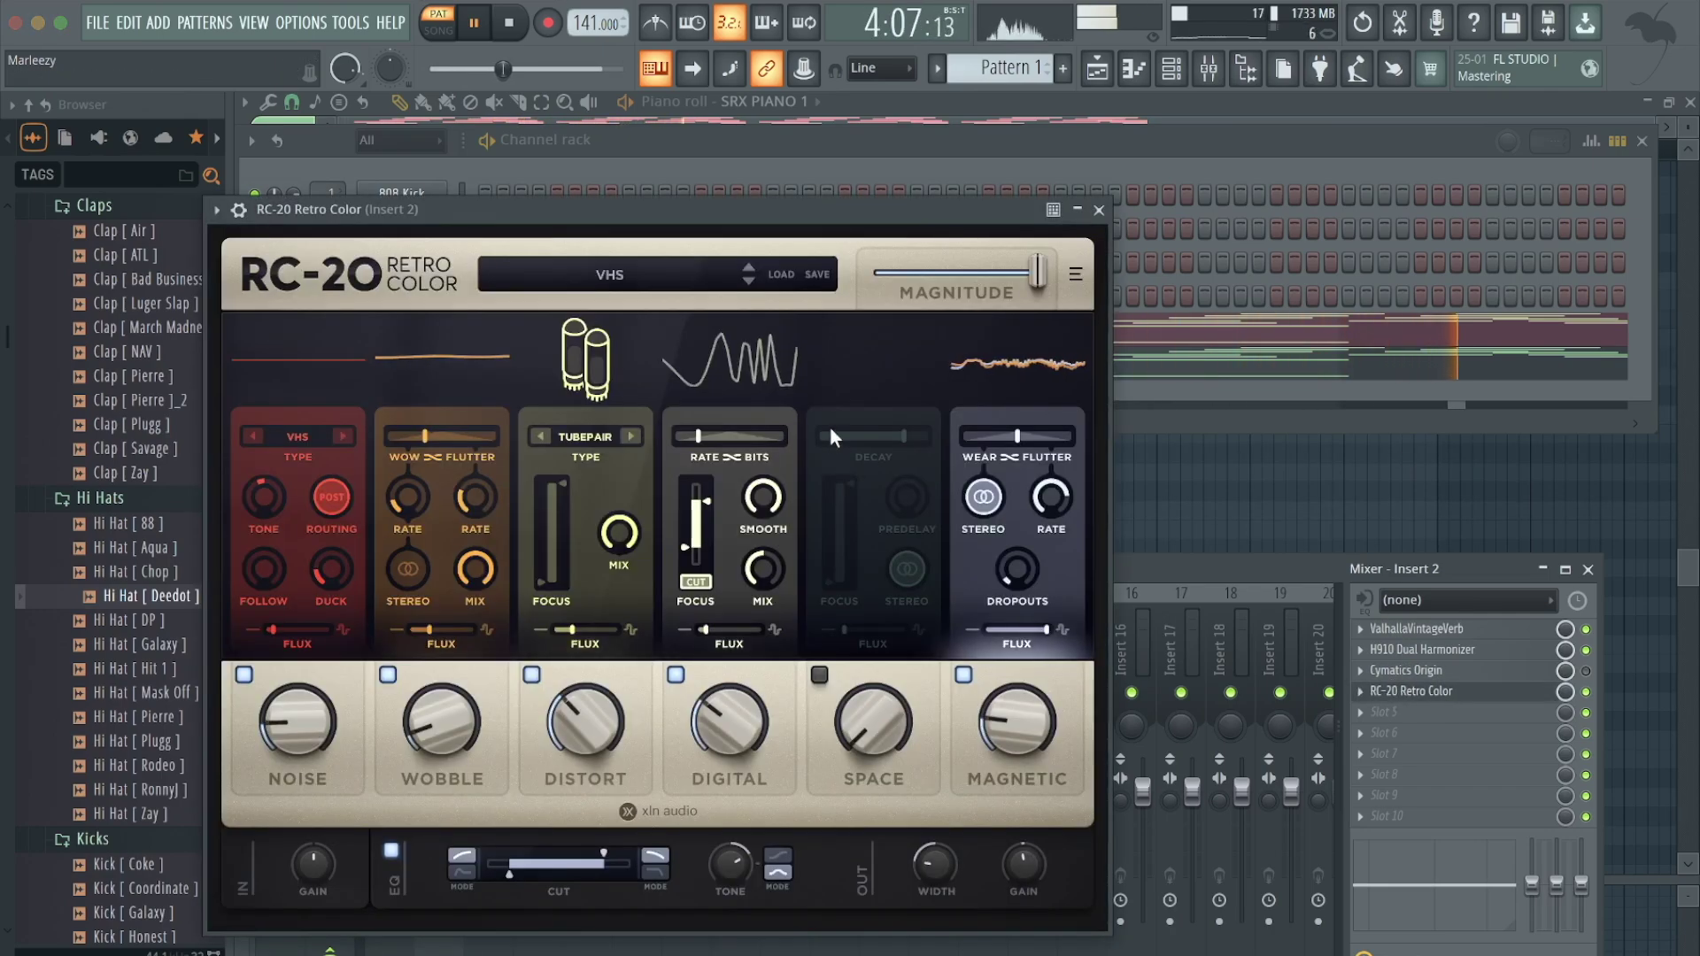
click(749, 282)
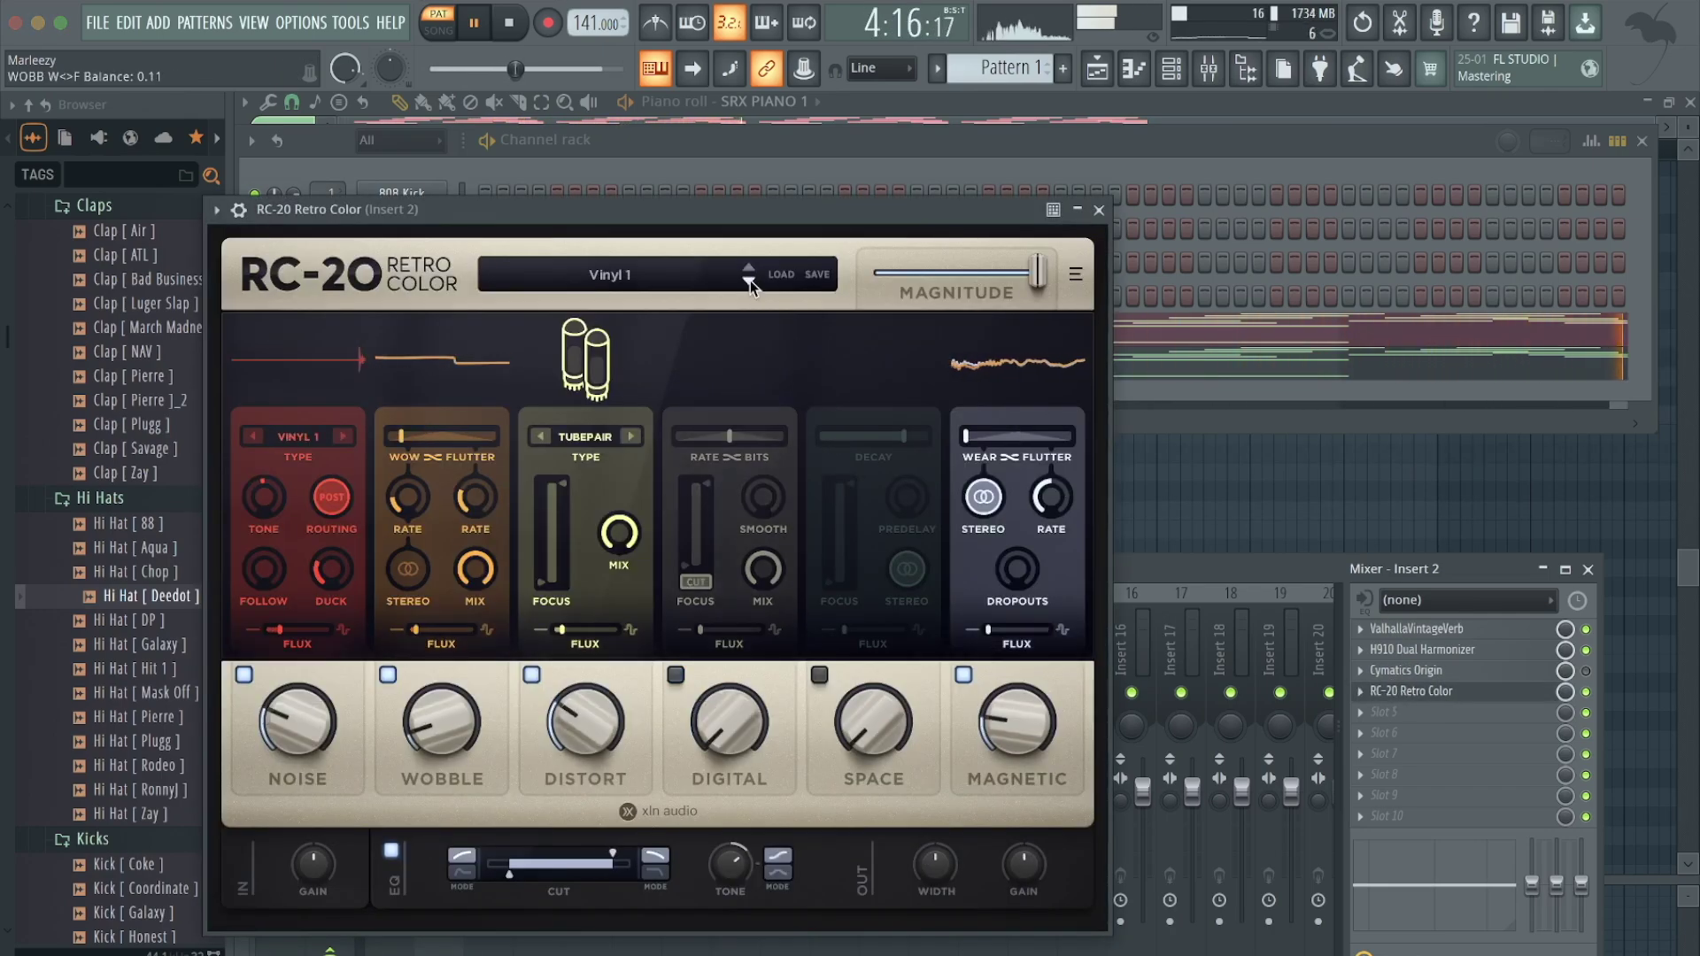
click(1099, 211)
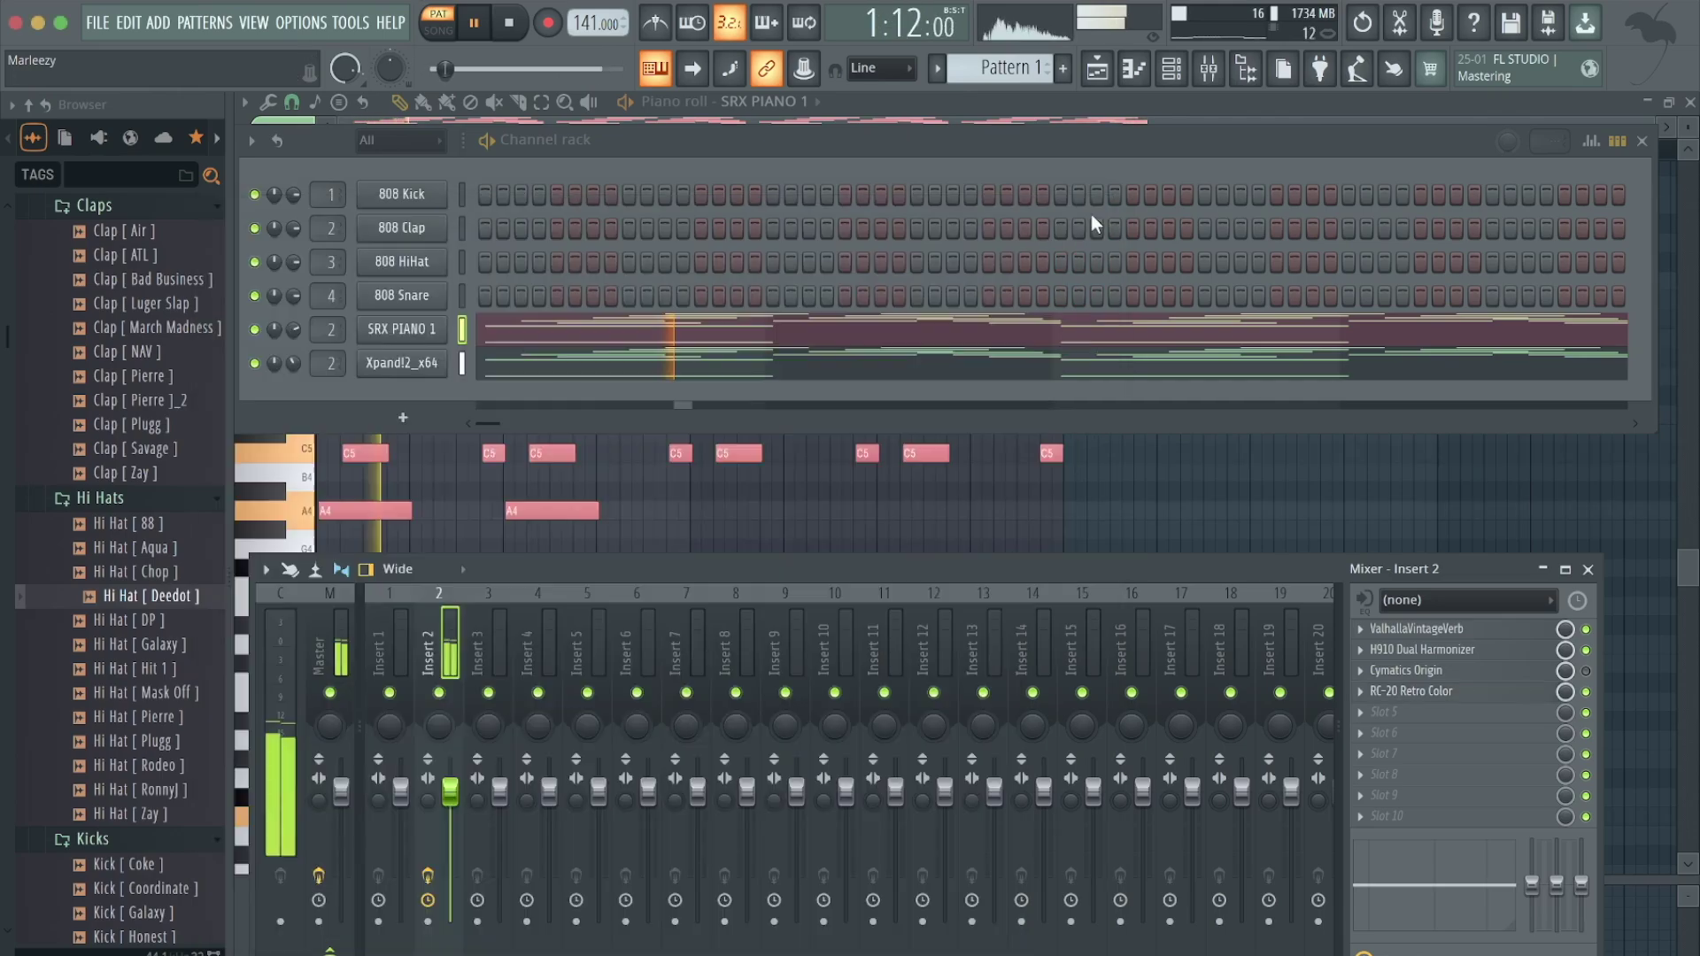
- Bypass RC-20, load TAIP into the fifth slot, and audition the 015 FACTORY - LO-FI BEATS ON TAIP preset
click(1587, 693)
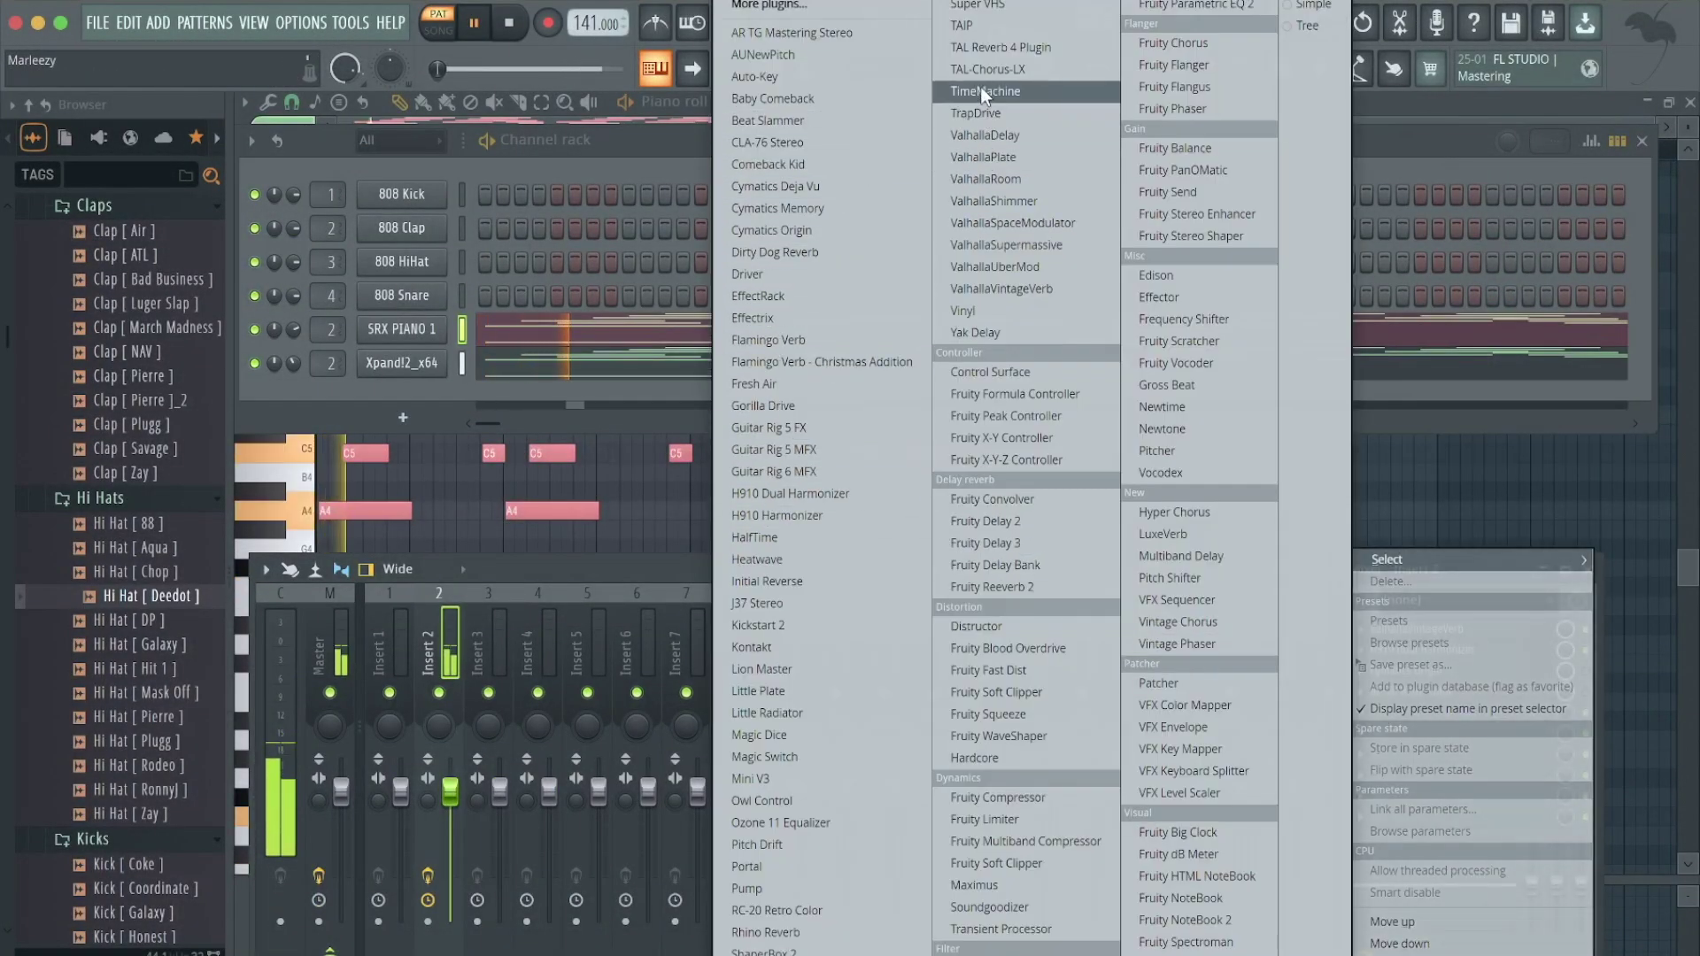
click(972, 29)
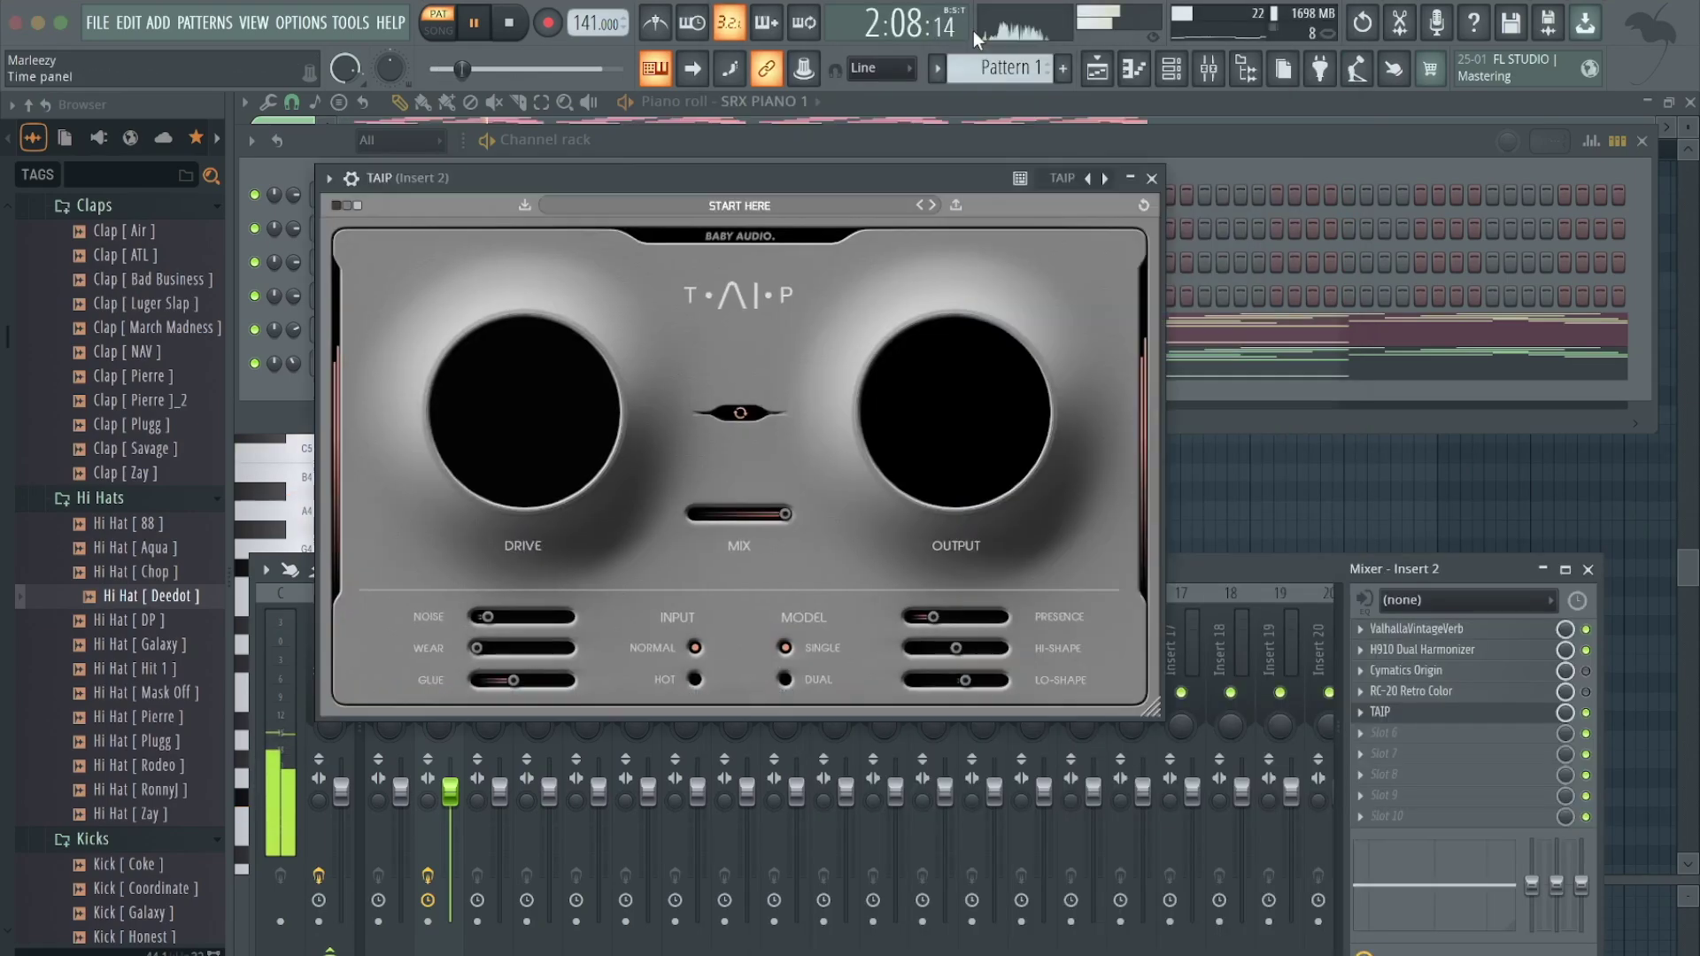
click(856, 209)
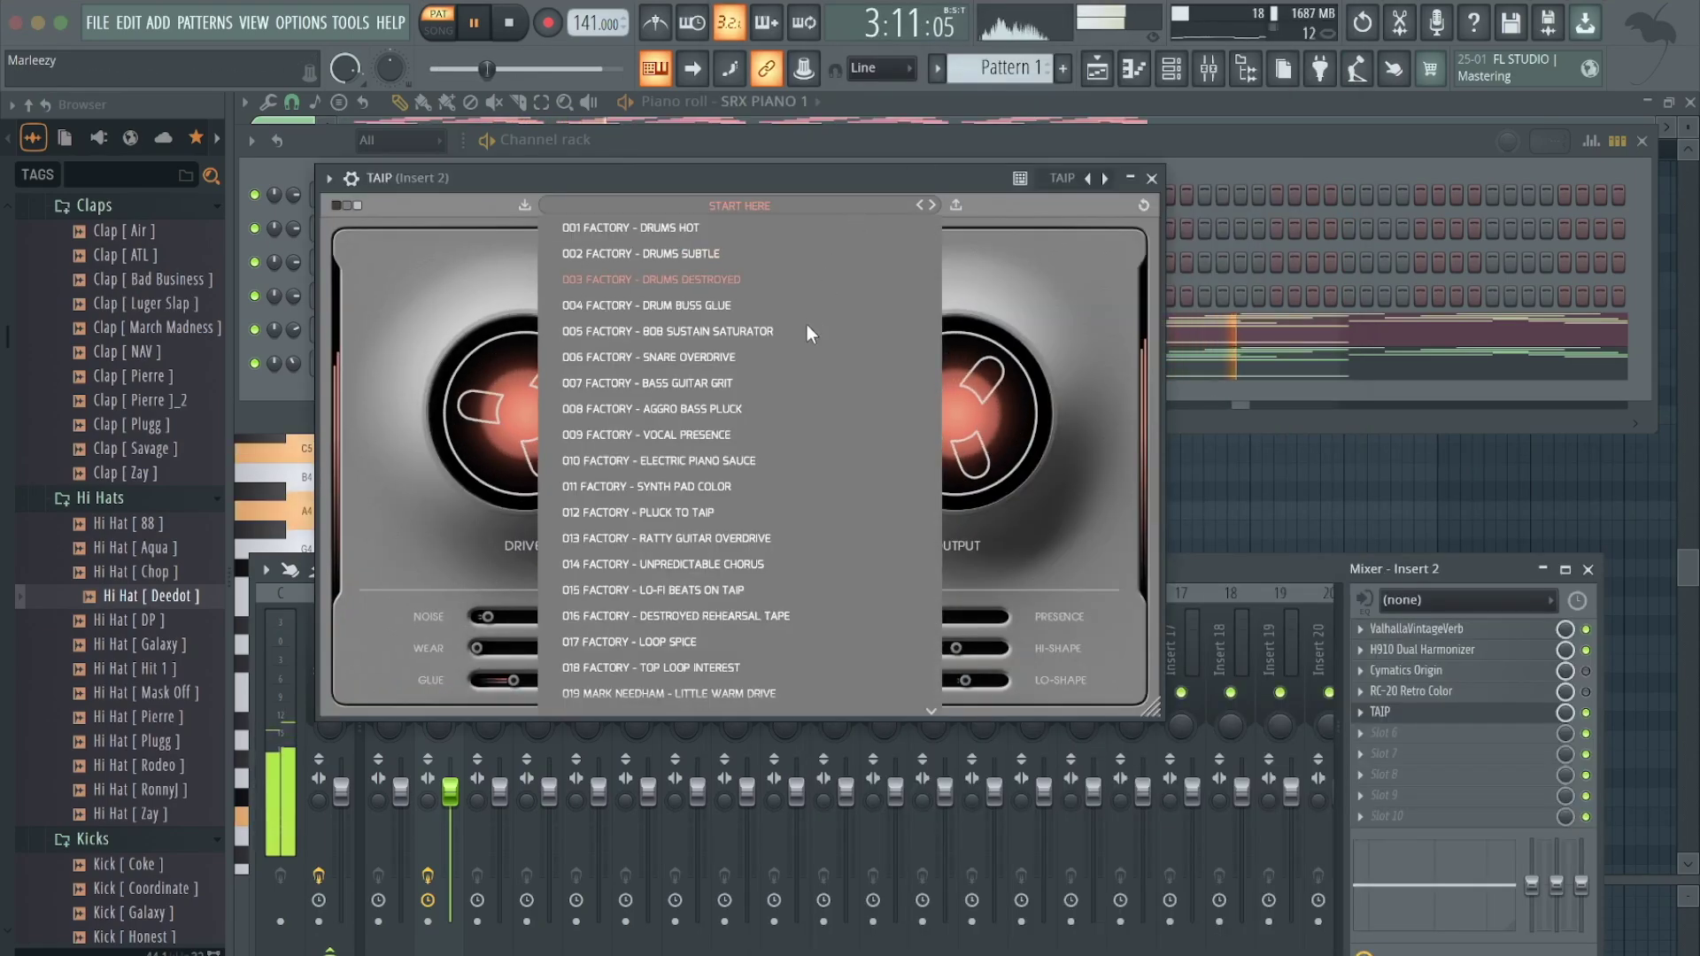
click(715, 590)
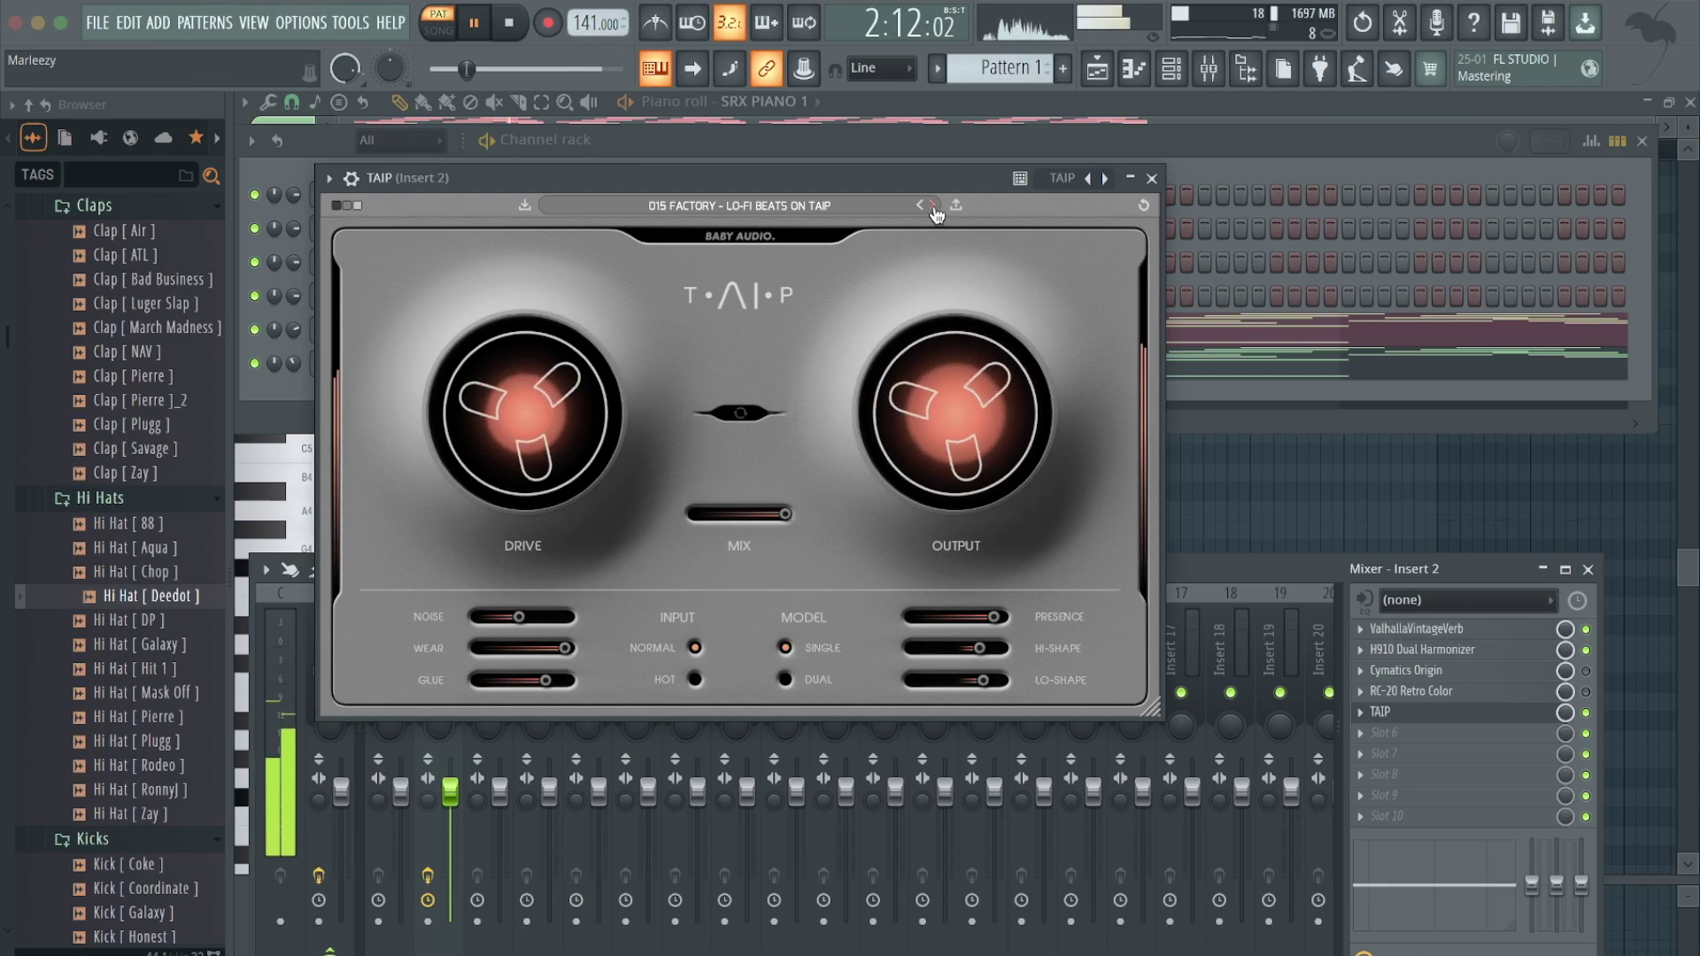
- Switch TAIP to the 026 EESTBOUND - SWEET OL' VINYL preset and raise its noise from 2 to 10
click(834, 205)
scroll(731, 424, down, 7)
scroll(730, 423, down, 7)
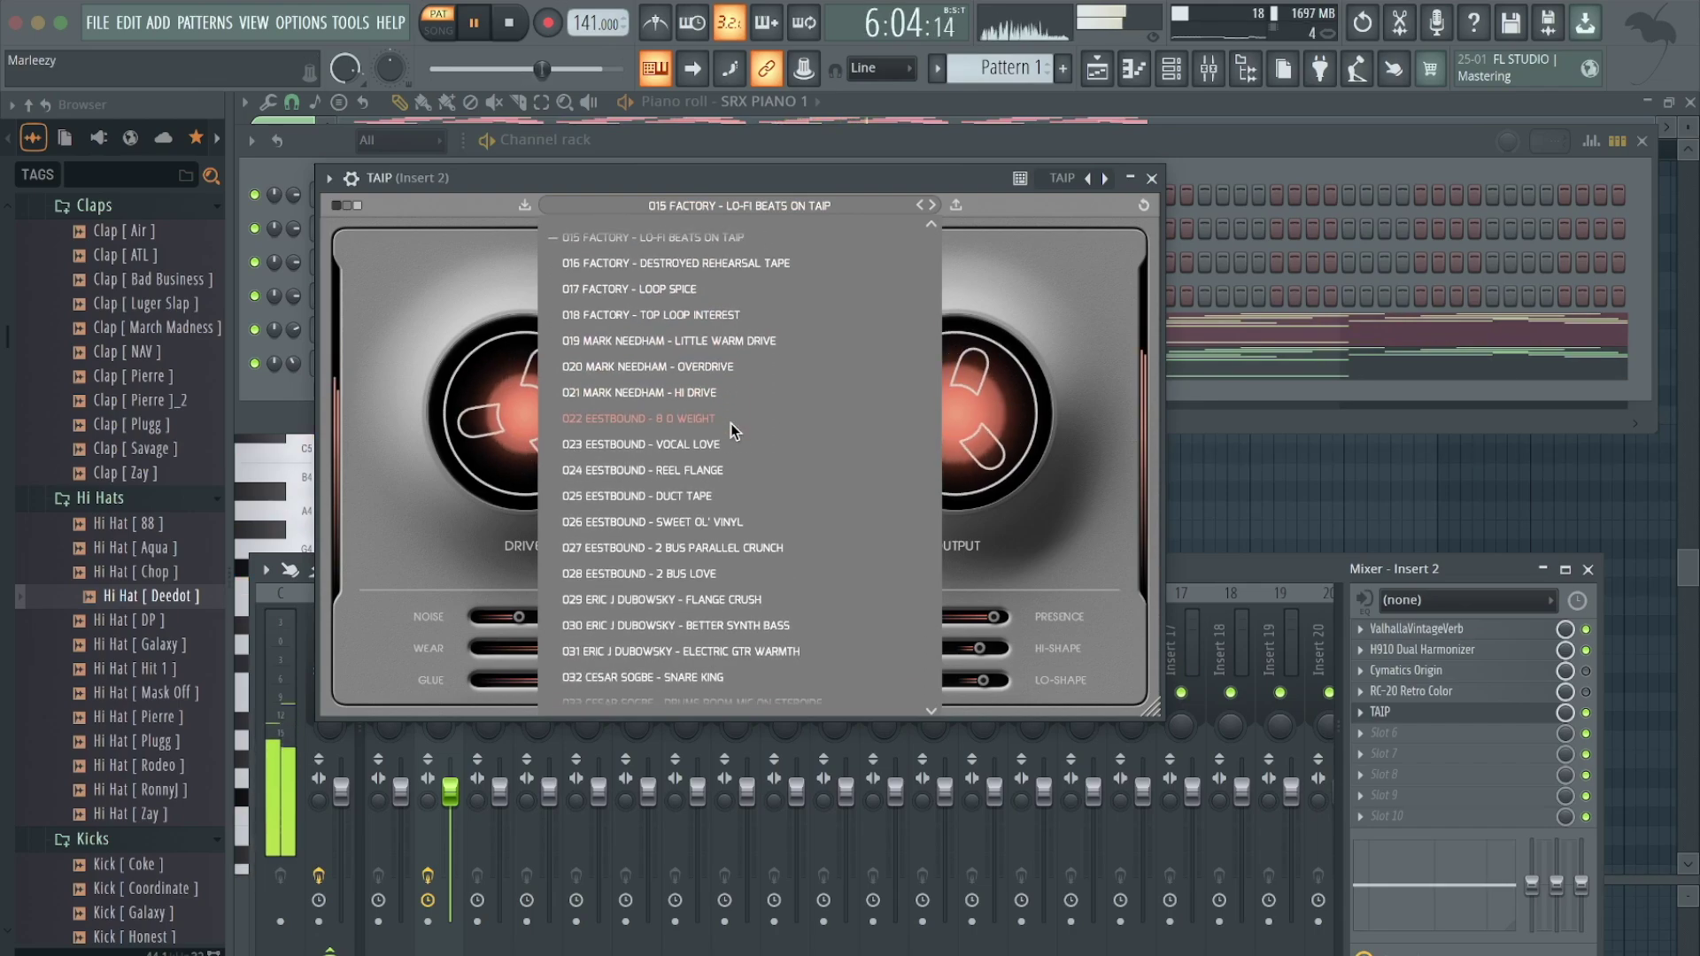
scroll(731, 423, down, 2)
click(710, 466)
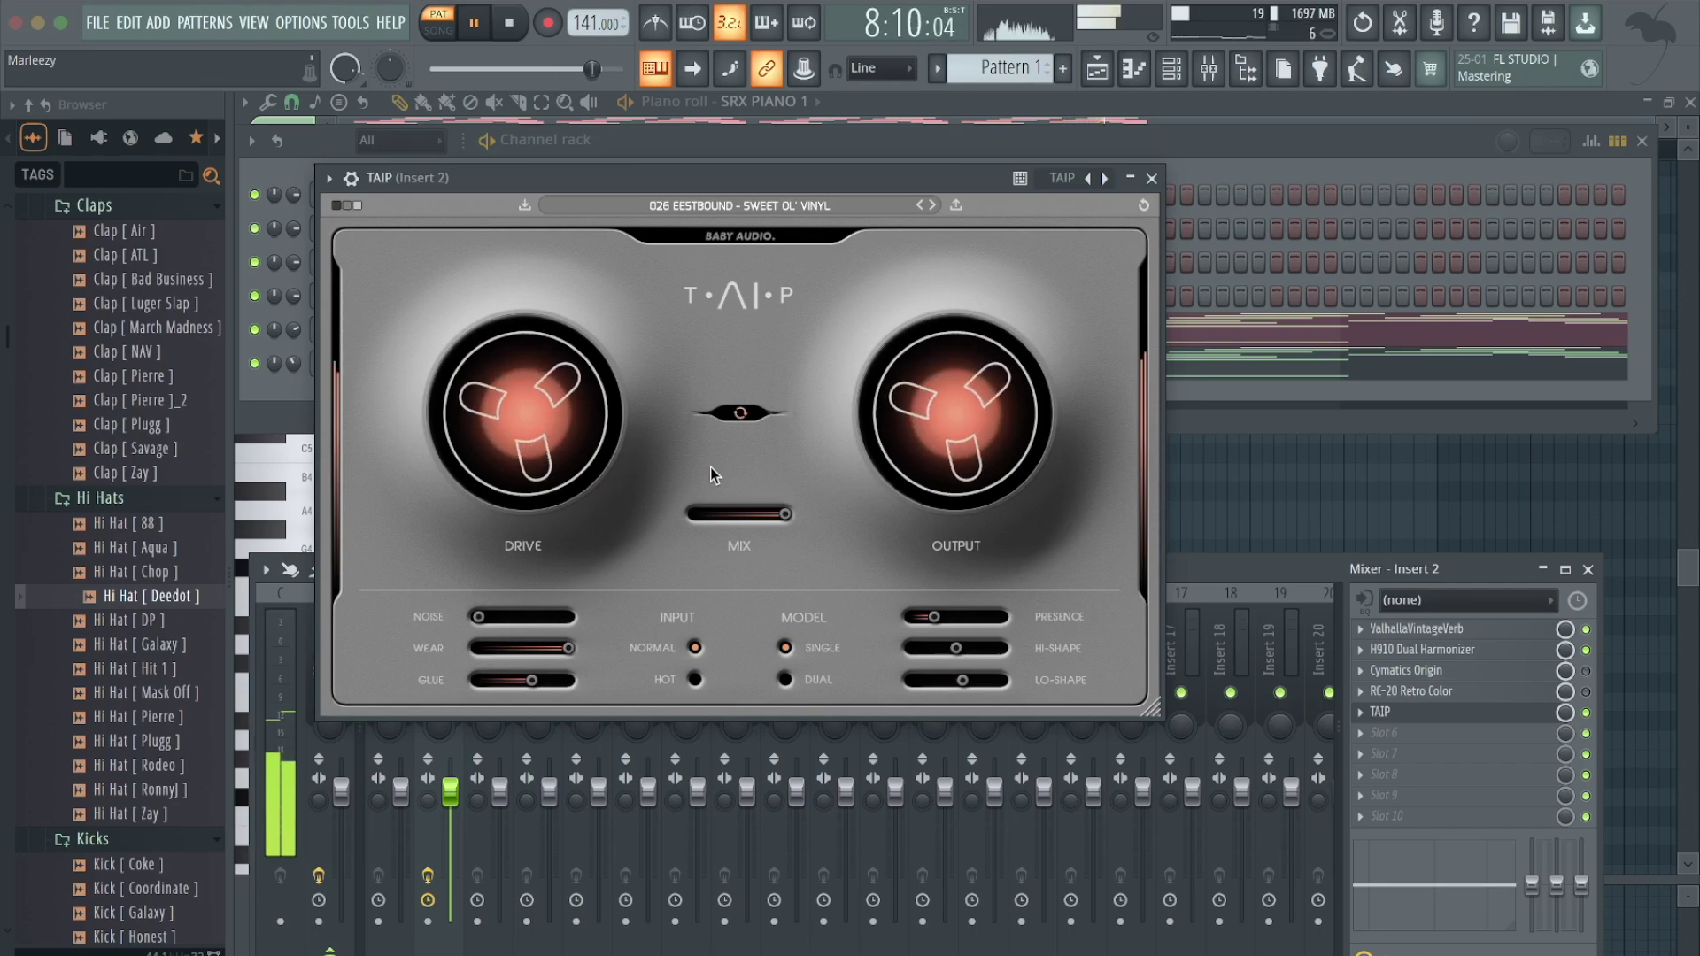
mouse_move(479, 625)
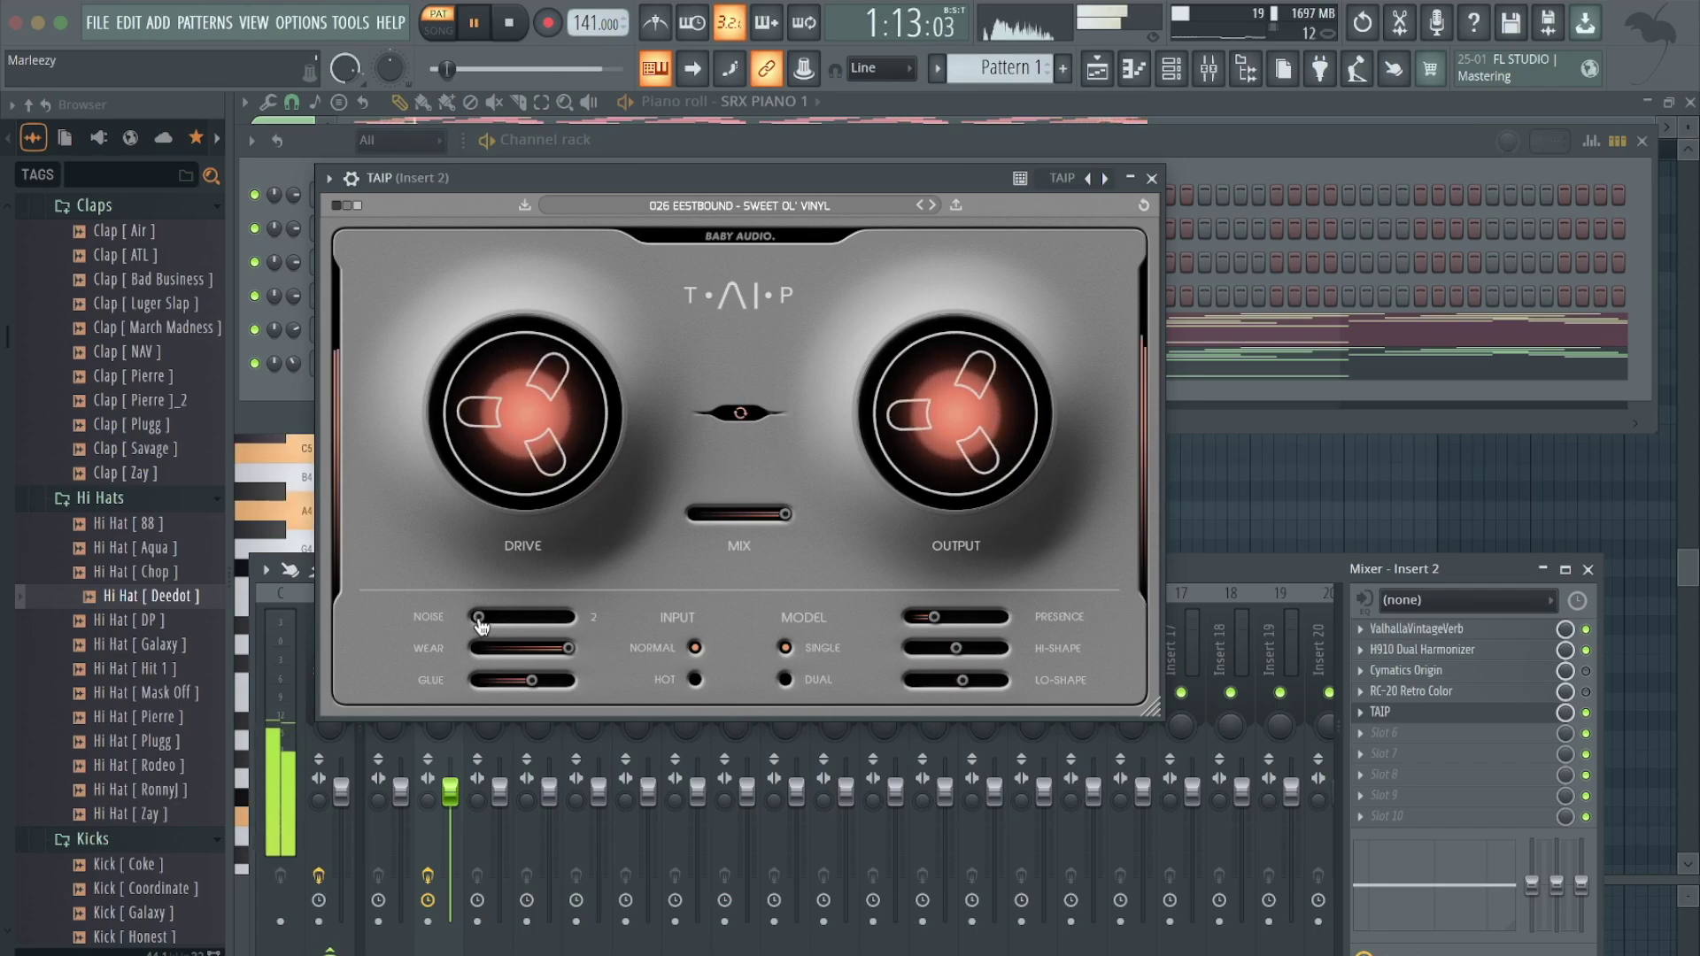
mouse_move(479, 626)
mouse_down()
mouse_move(530, 627)
mouse_move(501, 630)
mouse_up()
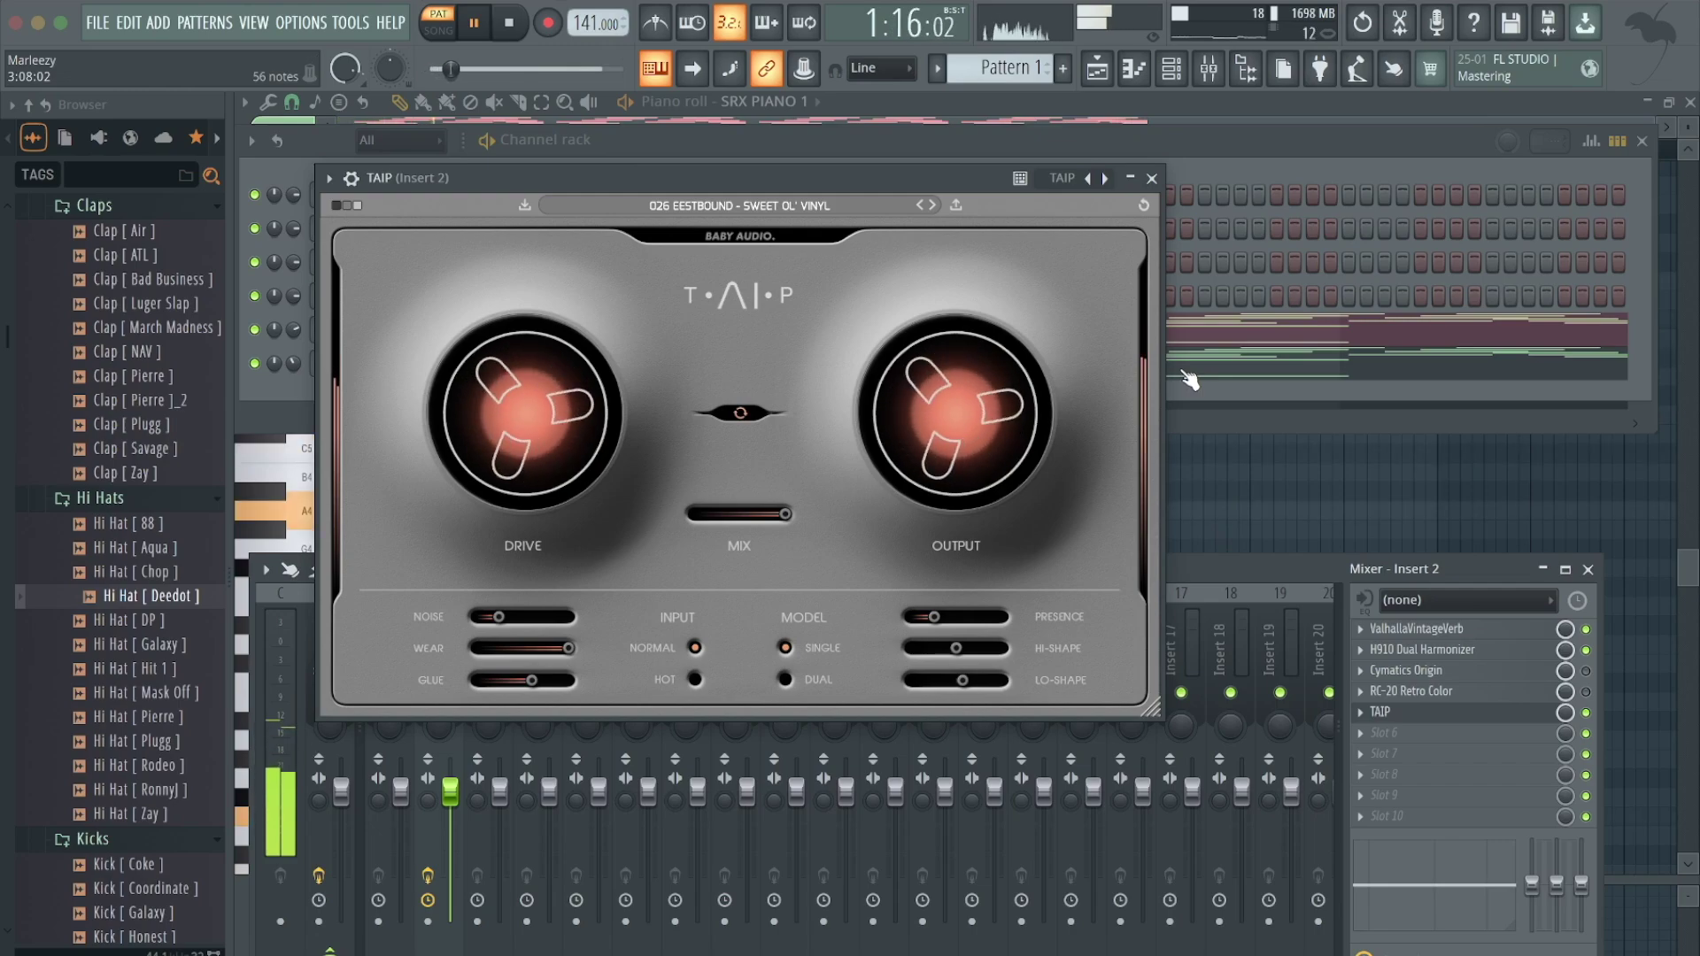
click(1151, 178)
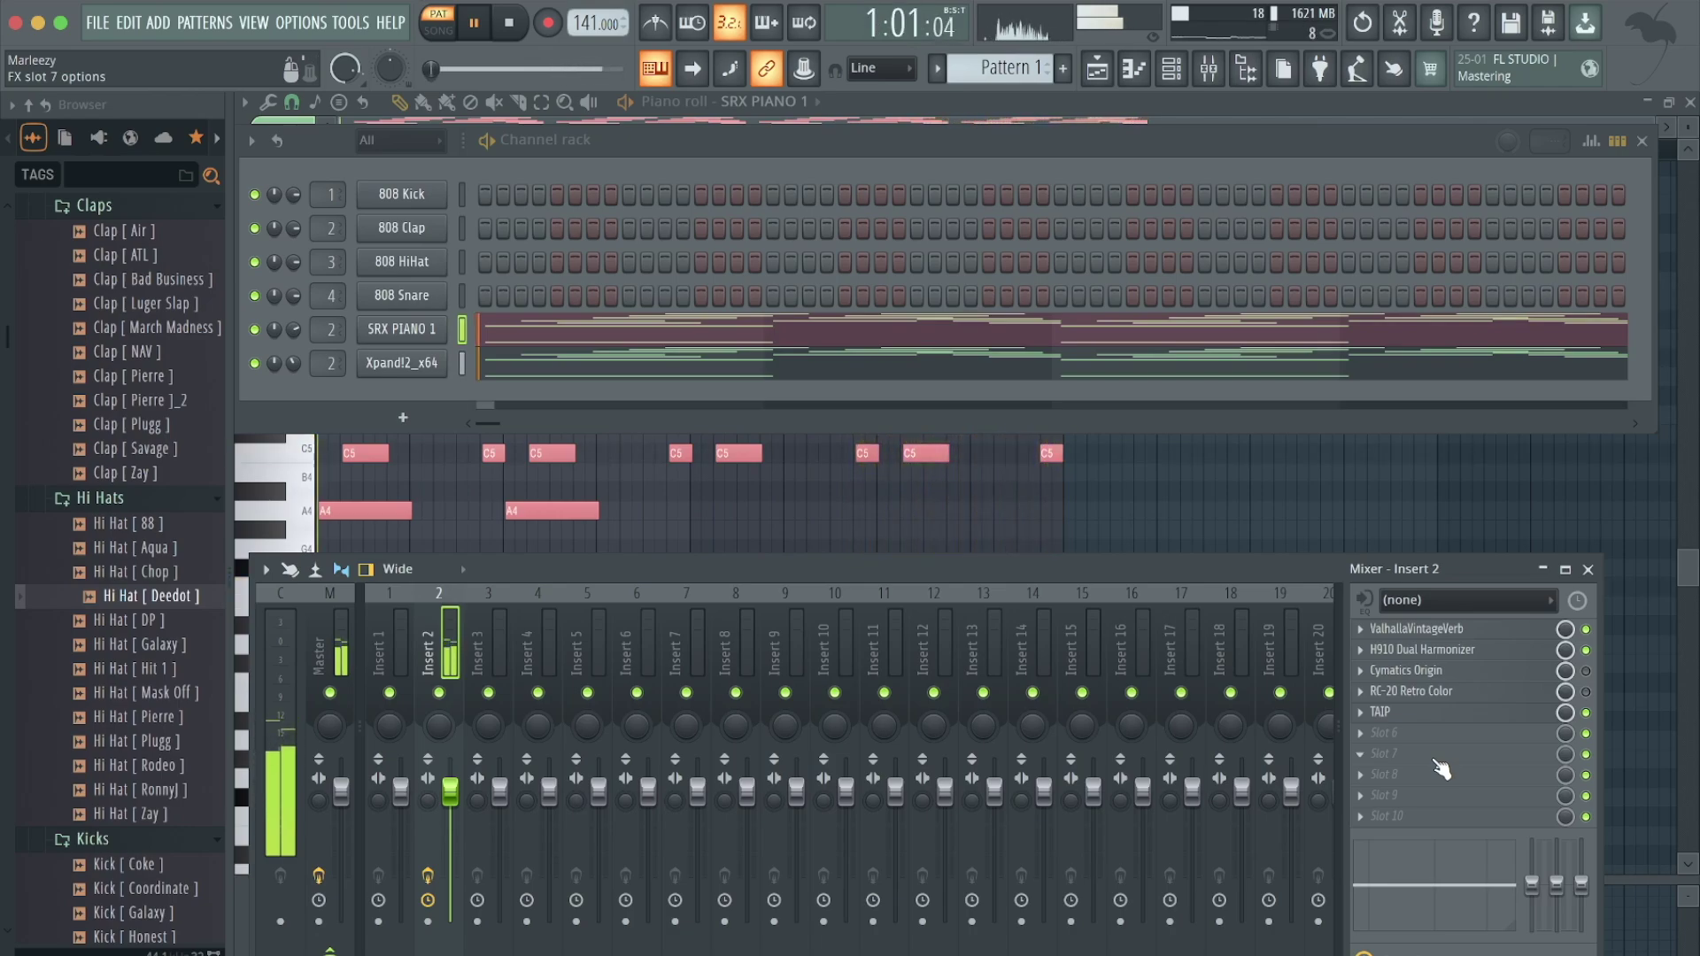
key(space)
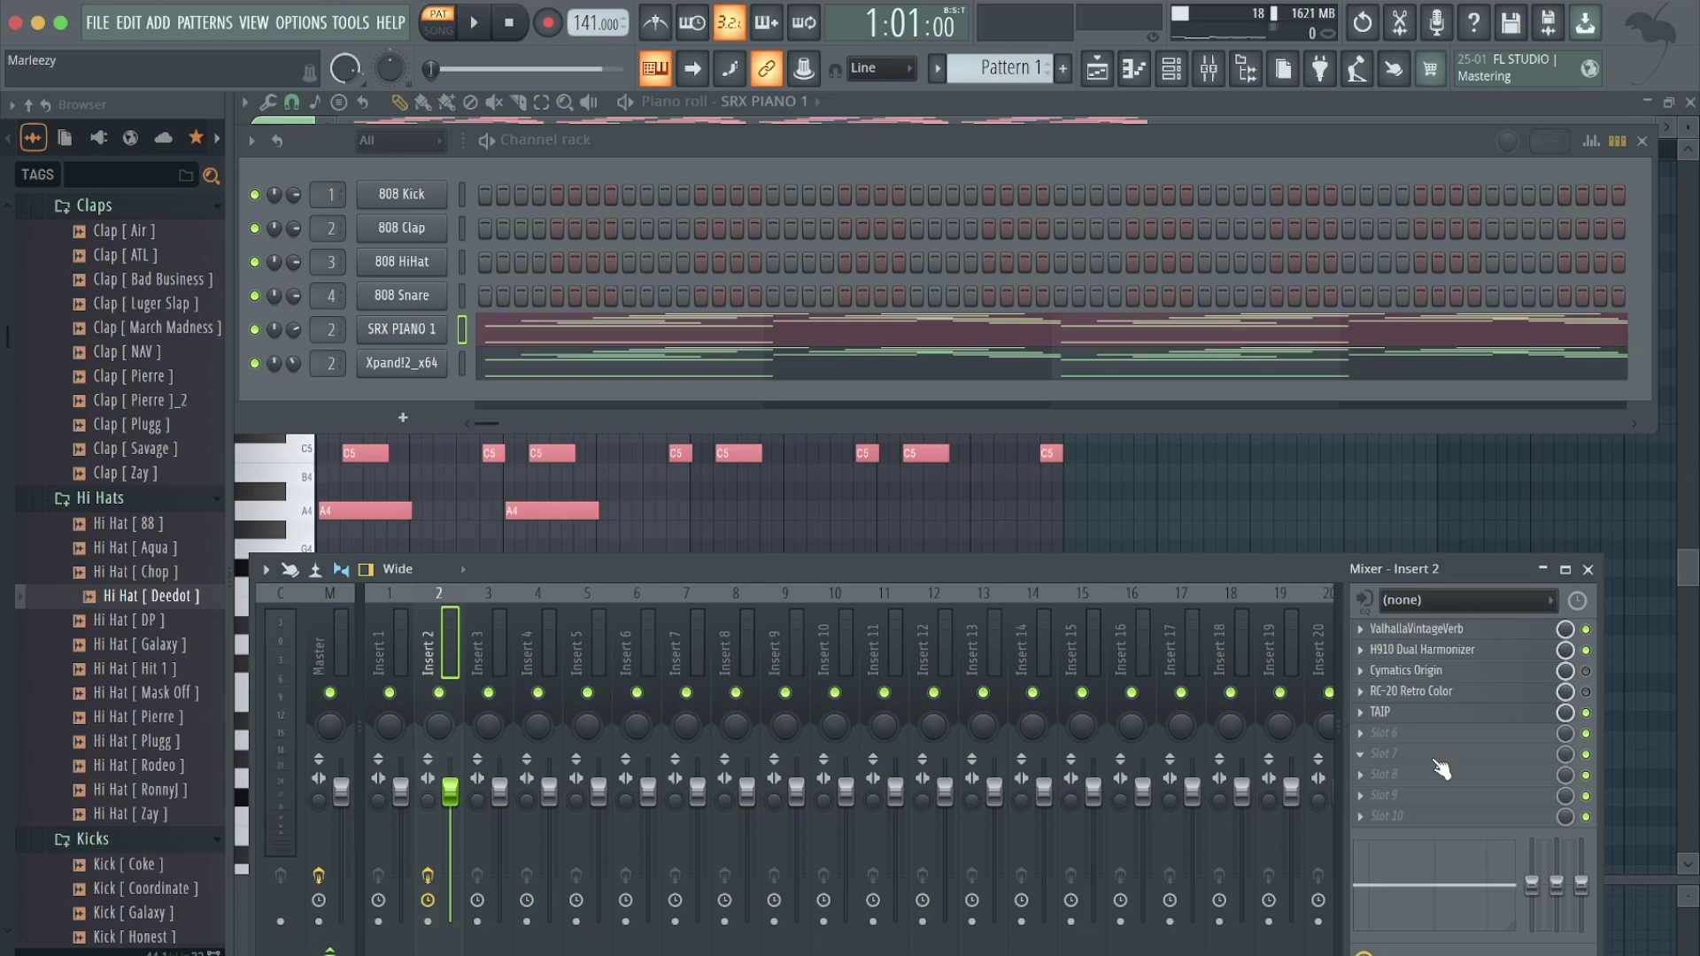
key(space)
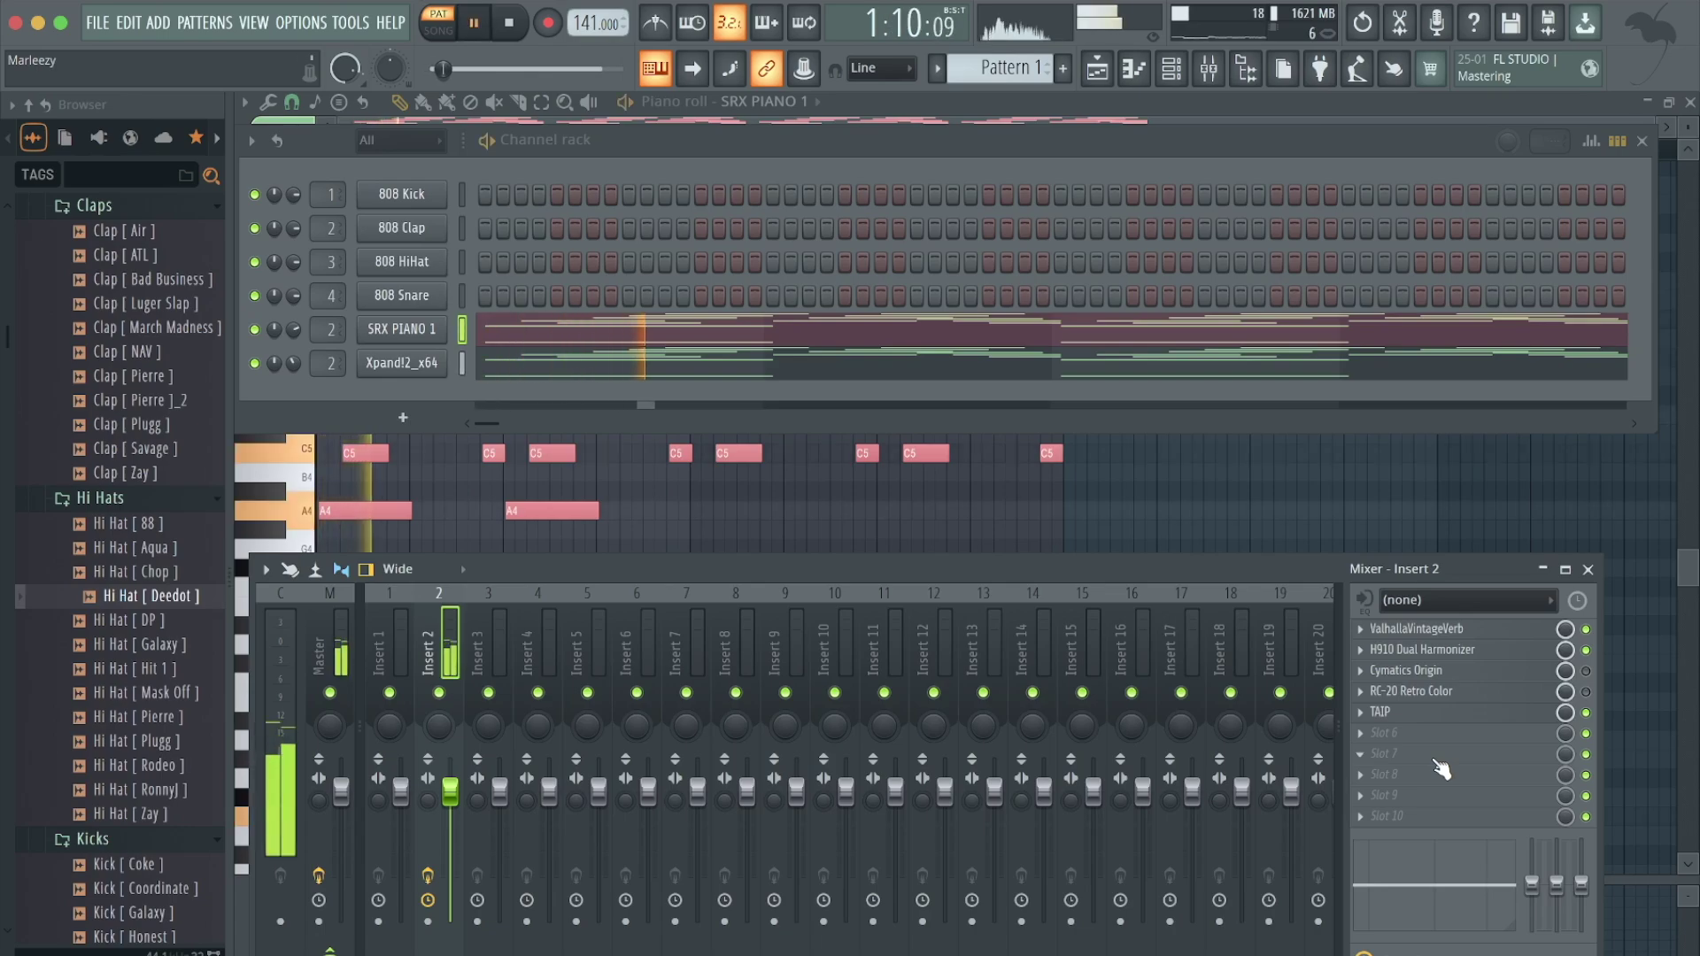